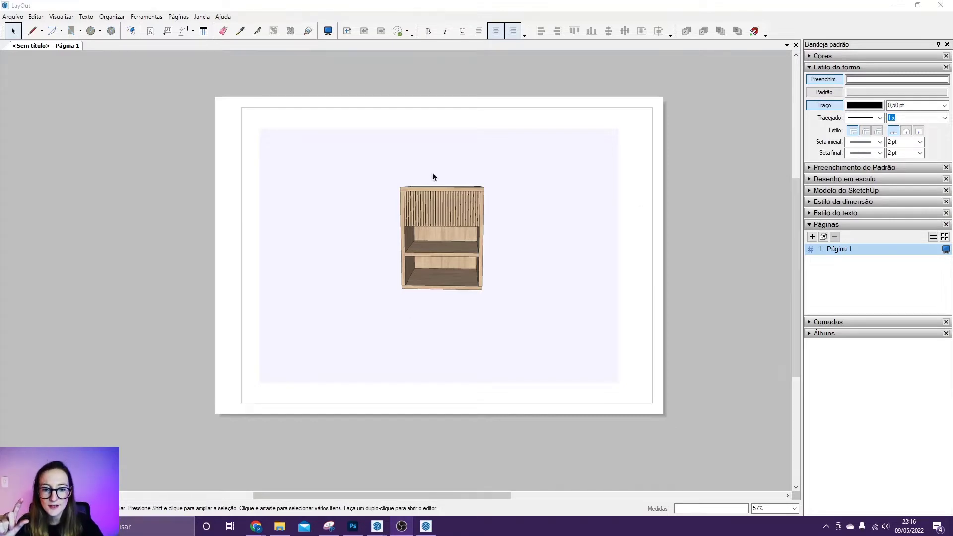
Step: Turn off the background (Fundo) in the style settings of the nightstand's SketchUp model viewport, then check the page with the viewport deselected
click(532, 177)
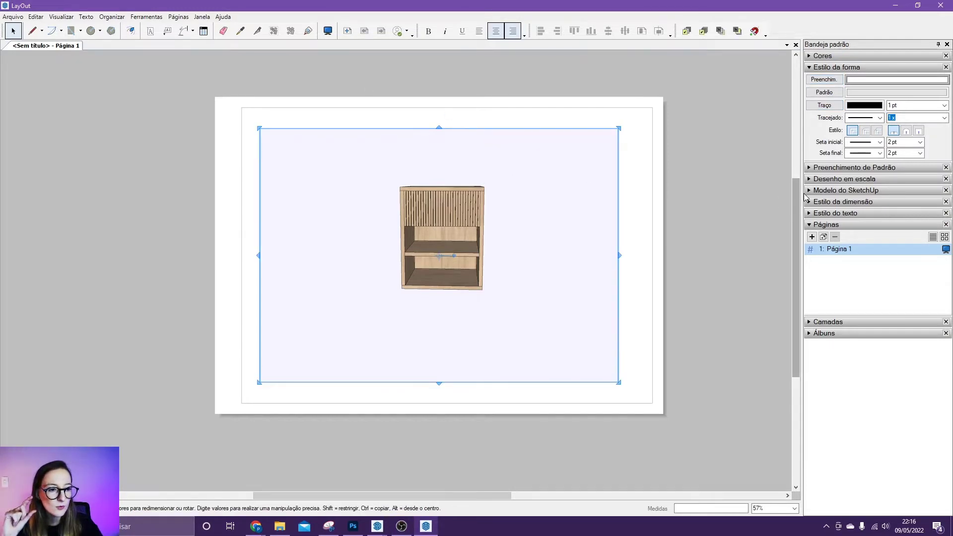
click(829, 191)
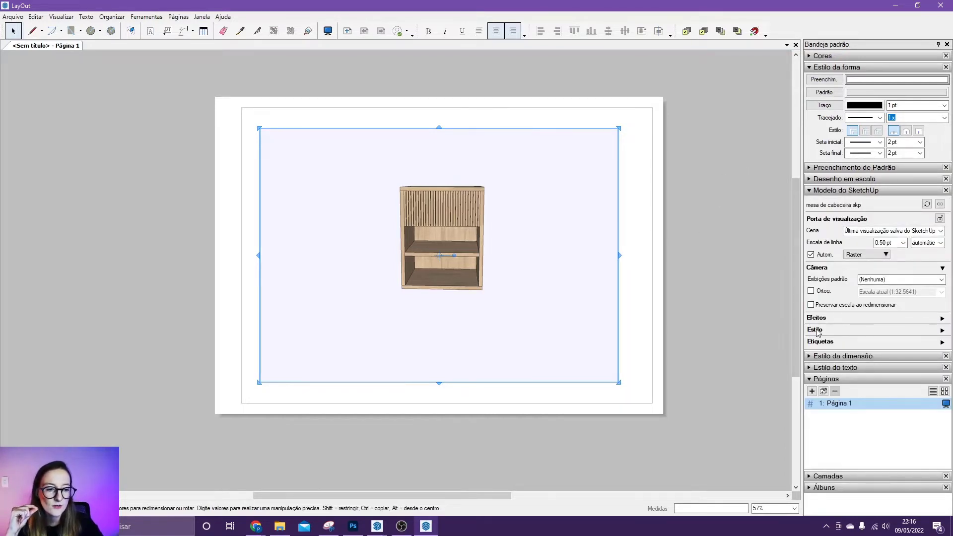
click(942, 331)
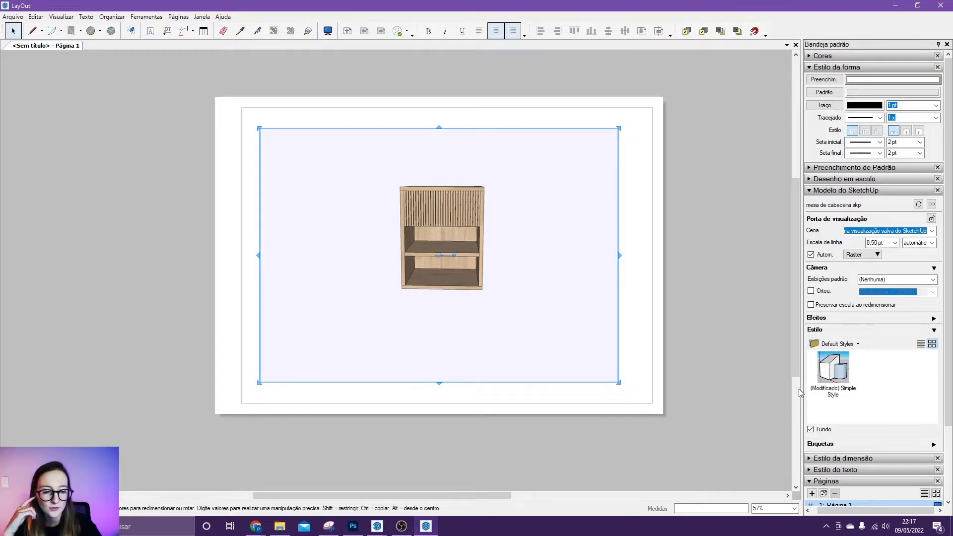
click(811, 430)
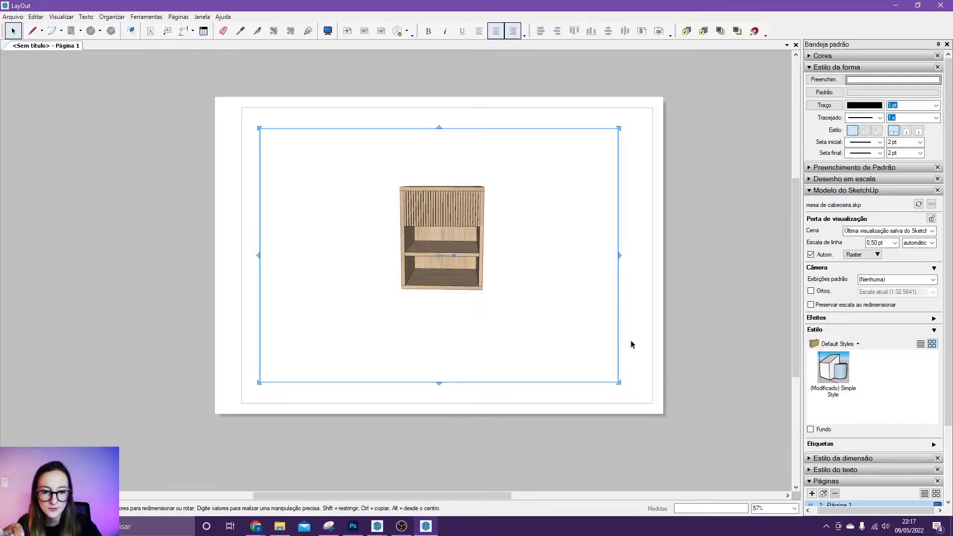
click(632, 339)
click(479, 211)
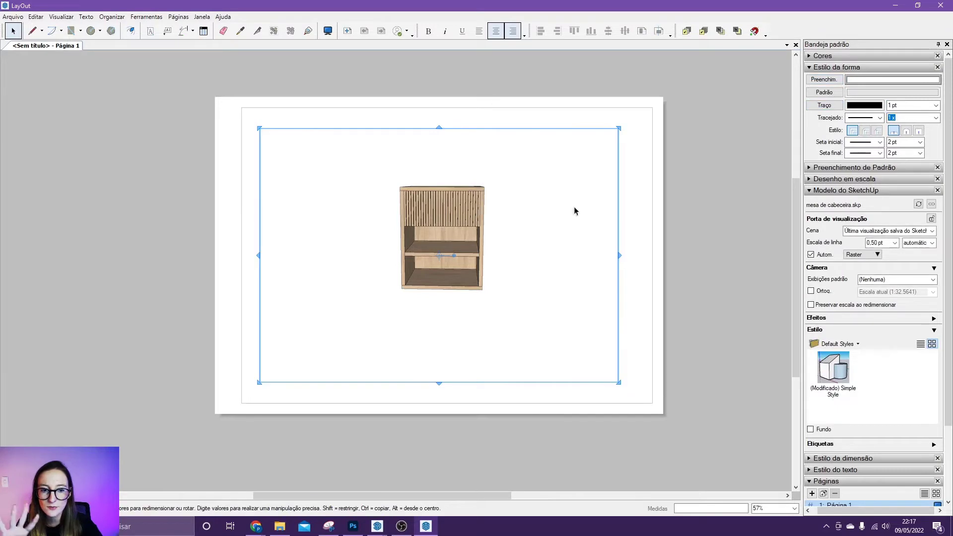
click(640, 238)
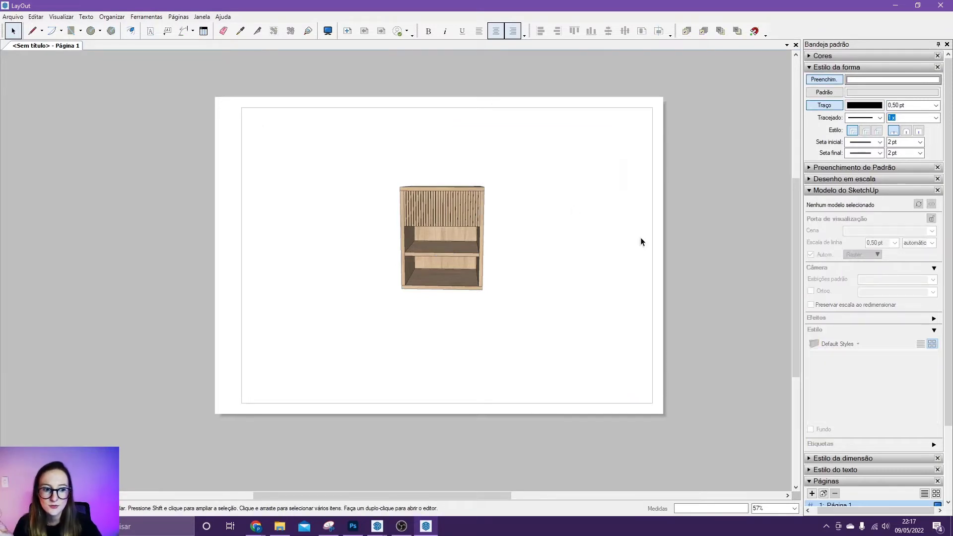
click(452, 217)
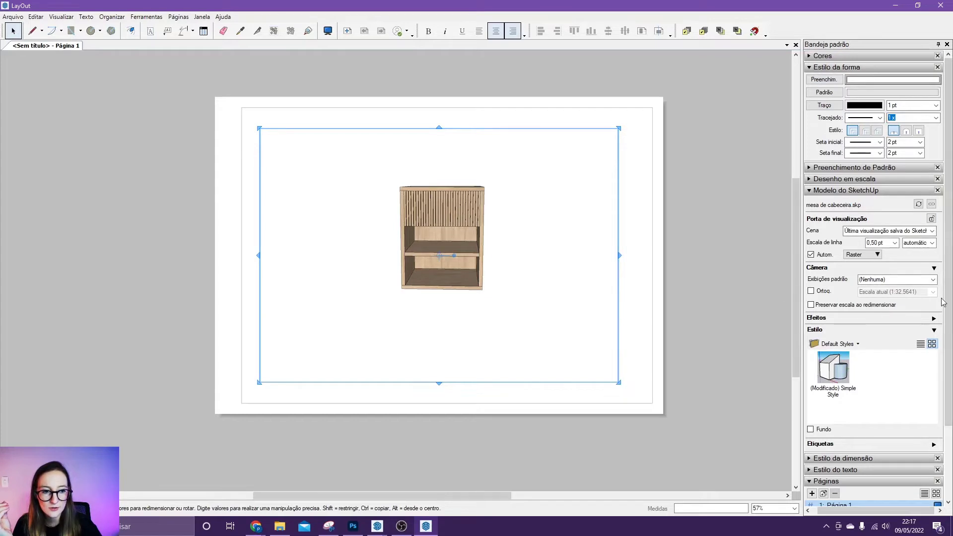
click(635, 234)
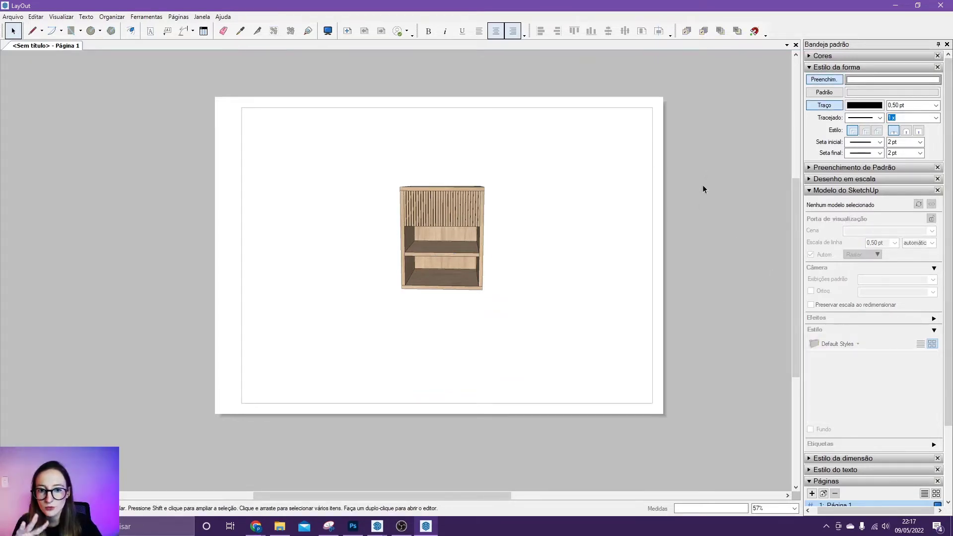
Step: Browse the Estilos library for the nightstand viewport and look through the Color Sets styles without applying one
click(458, 200)
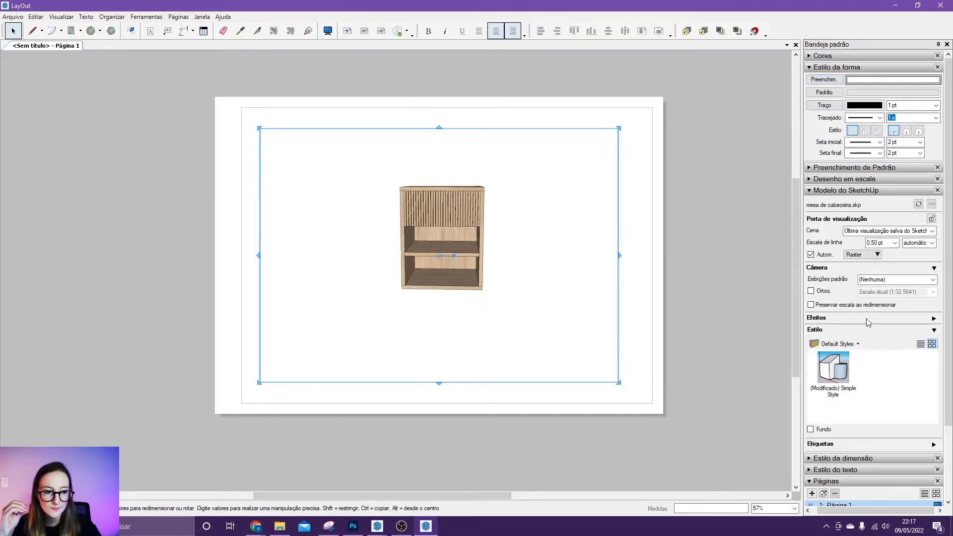
click(858, 344)
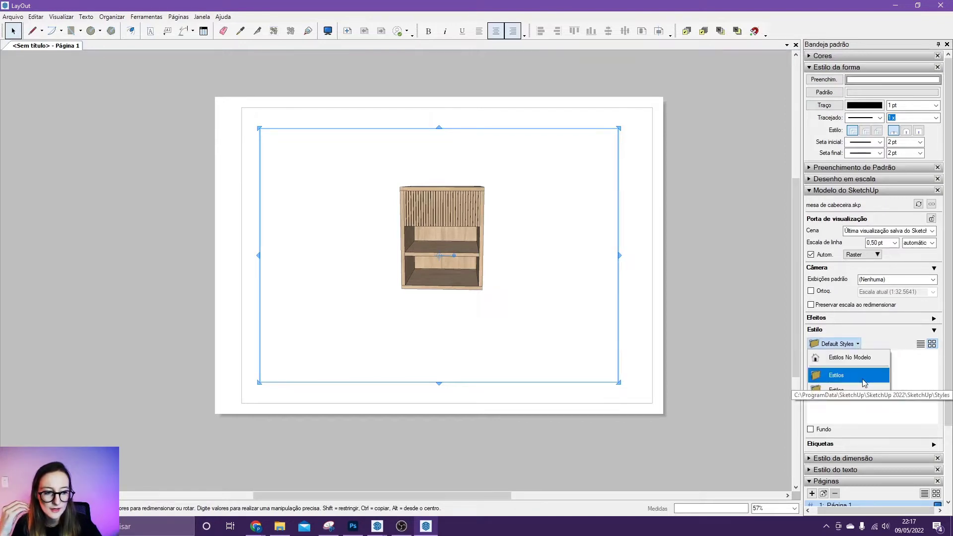
click(862, 383)
drag(933, 376, 934, 380)
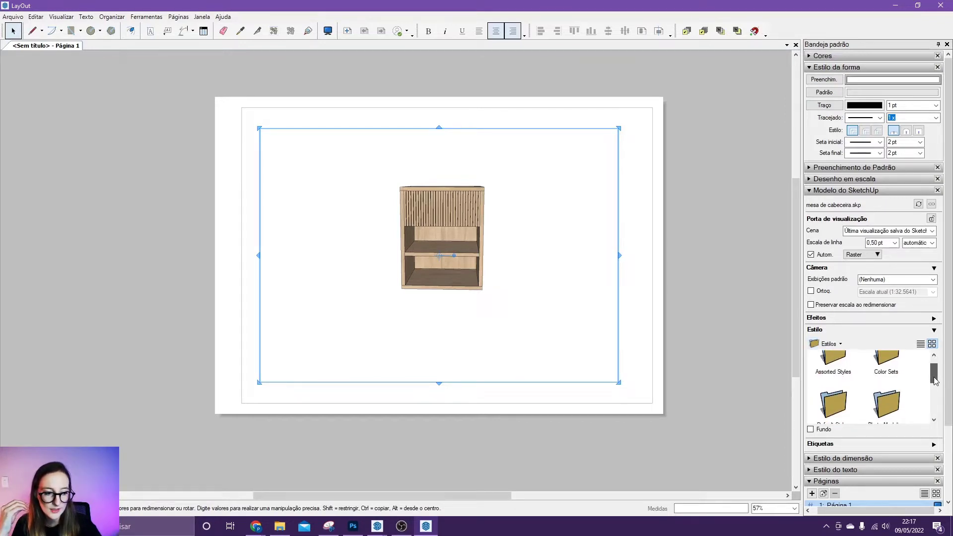
double_click(885, 361)
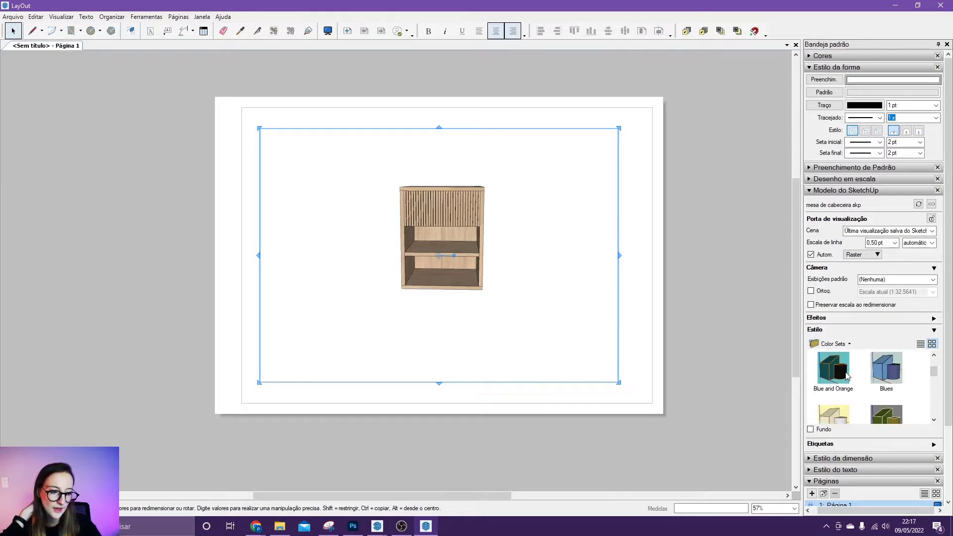
scroll(845, 375, down, 3)
scroll(845, 375, down, 6)
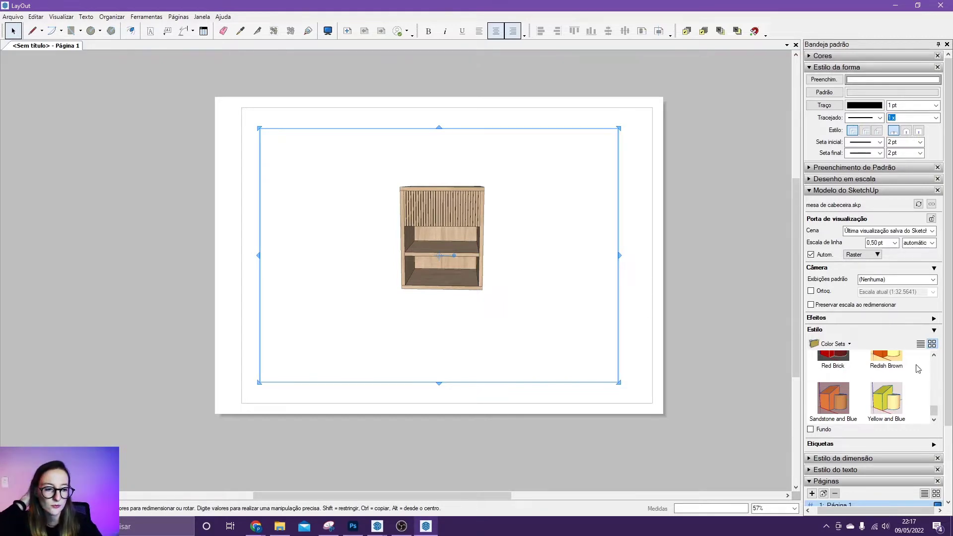
click(933, 330)
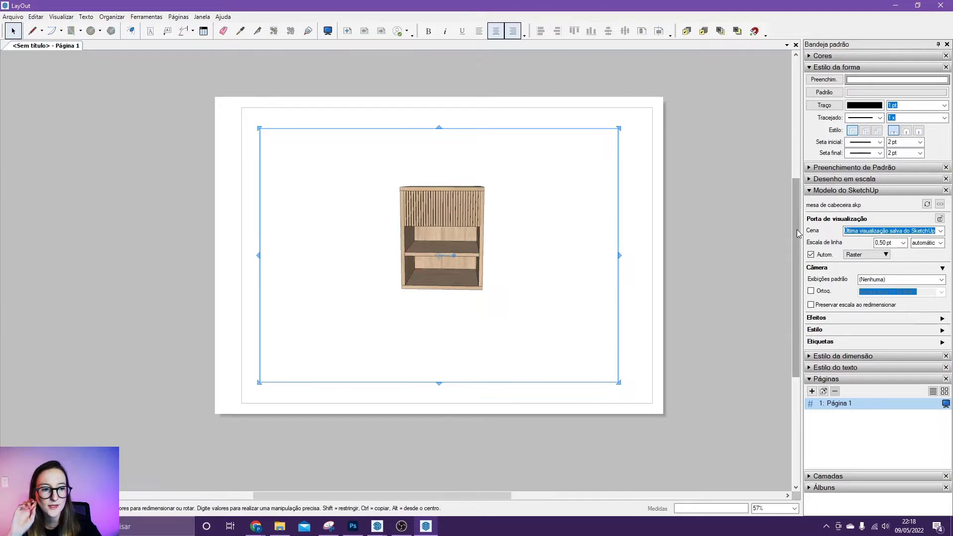
Step: Check the viewport's scene options and try the standard camera views Acima and Frontal on the nightstand
click(940, 231)
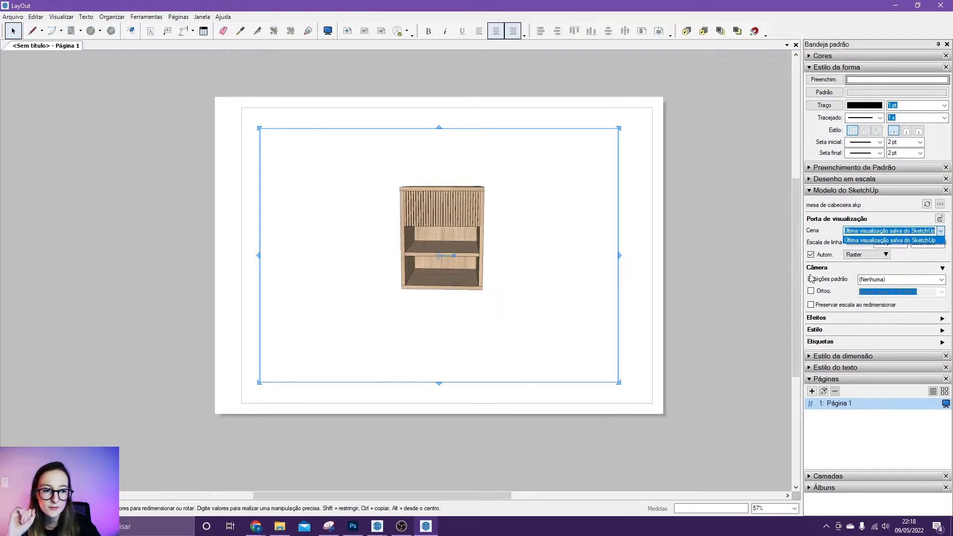
click(941, 281)
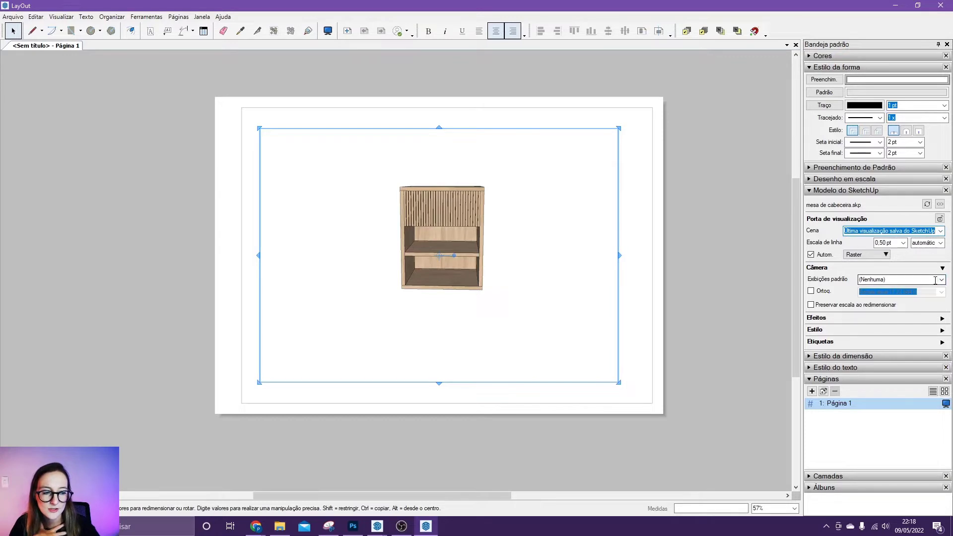
click(941, 279)
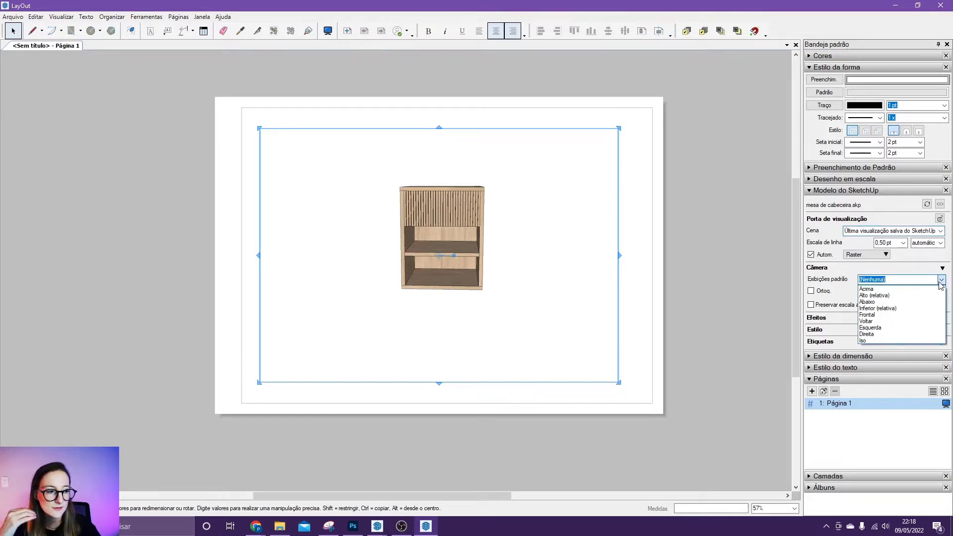
click(865, 289)
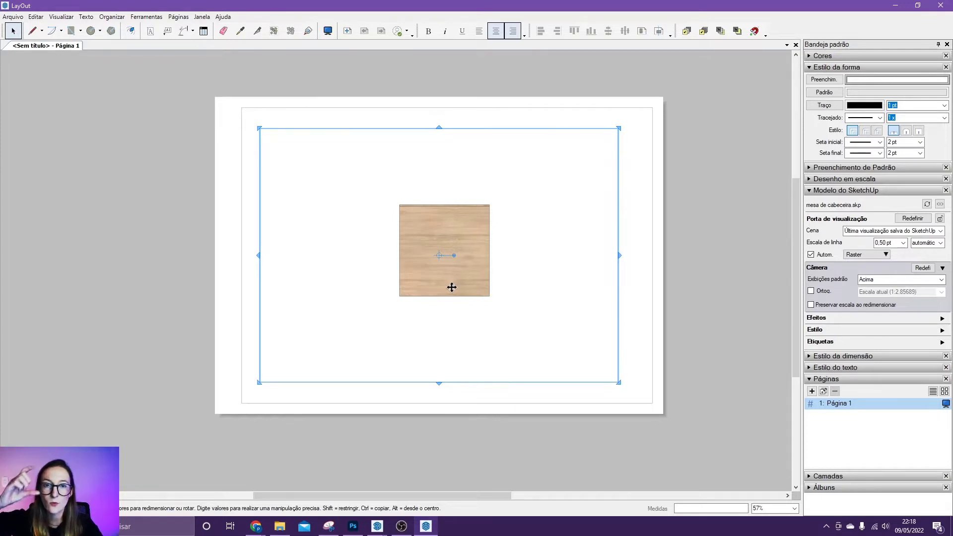
click(941, 279)
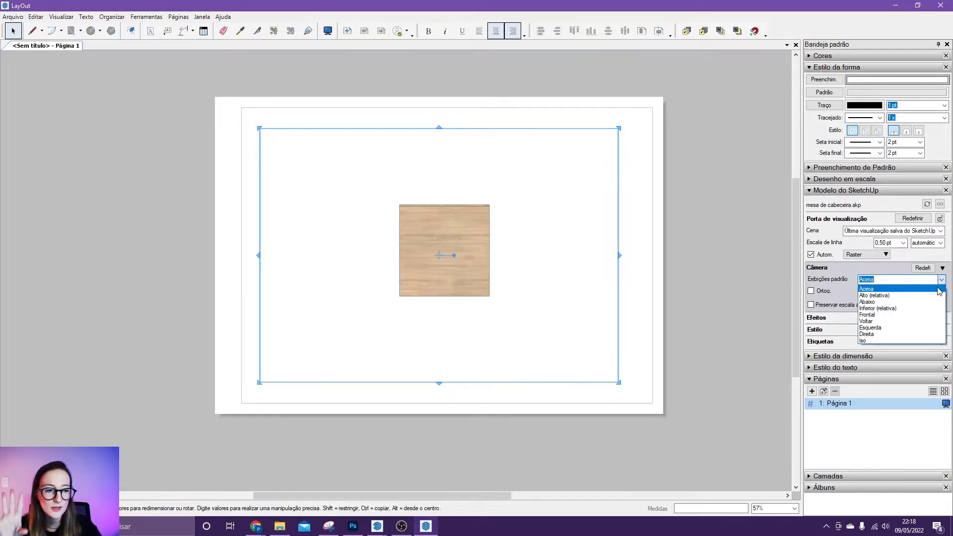
click(892, 316)
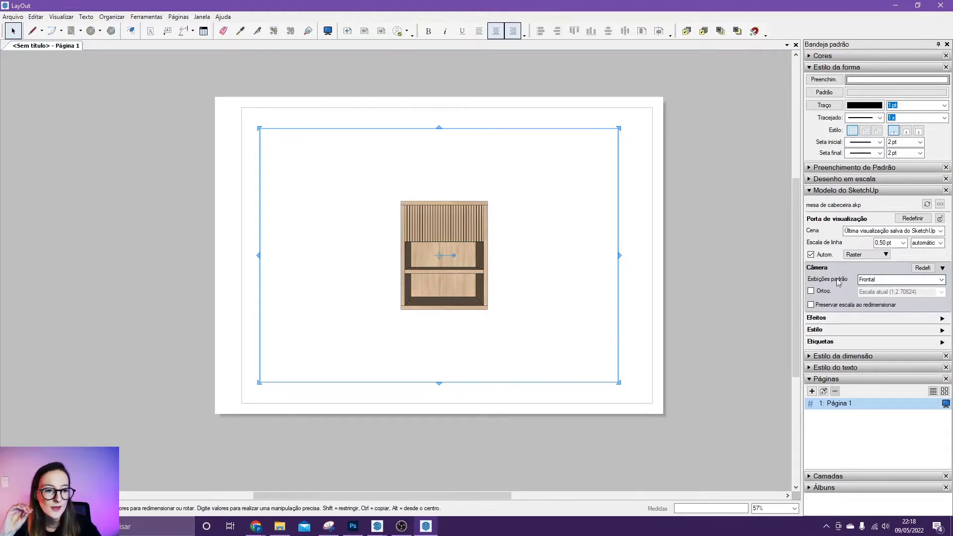
Step: Try the standard camera views Voltar, Esquerda, Direita and Iso on the nightstand viewport
click(939, 283)
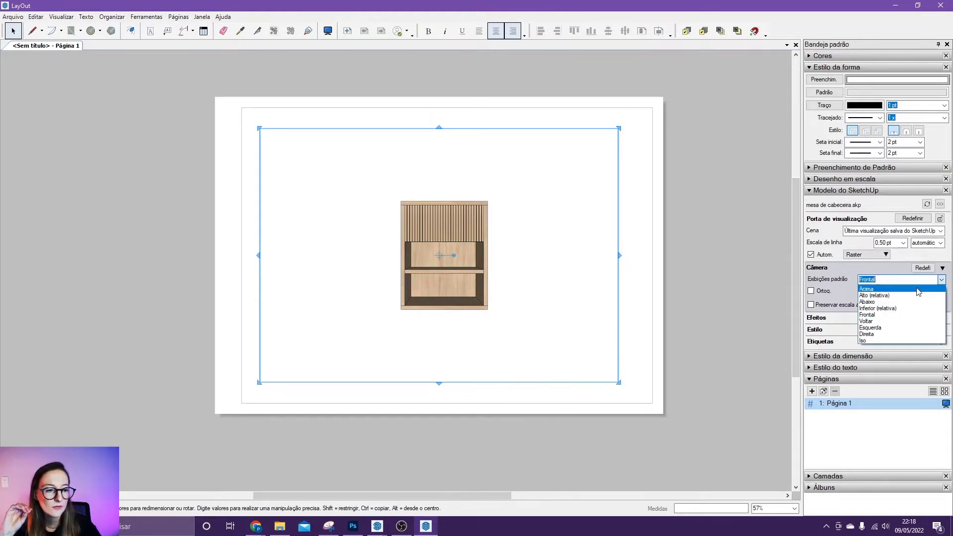
click(887, 324)
click(940, 280)
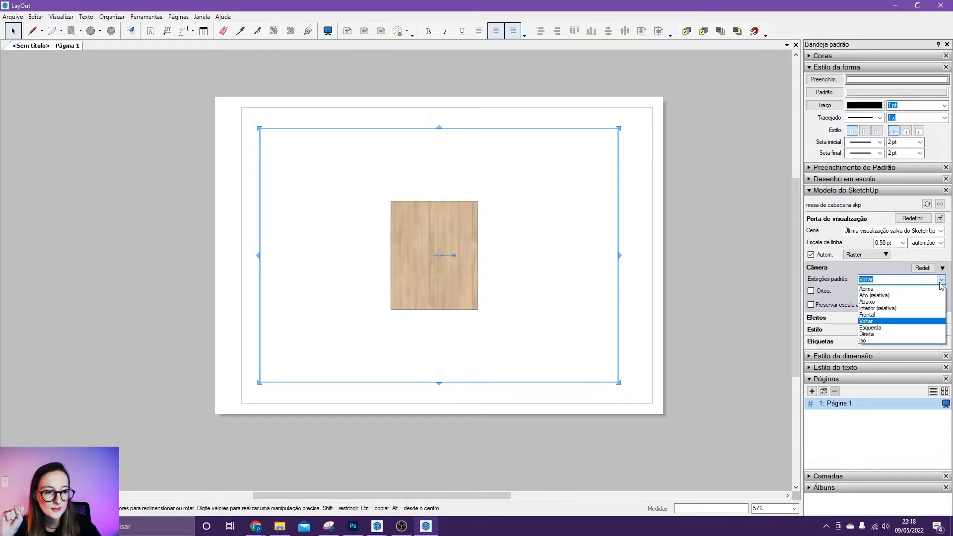
click(885, 327)
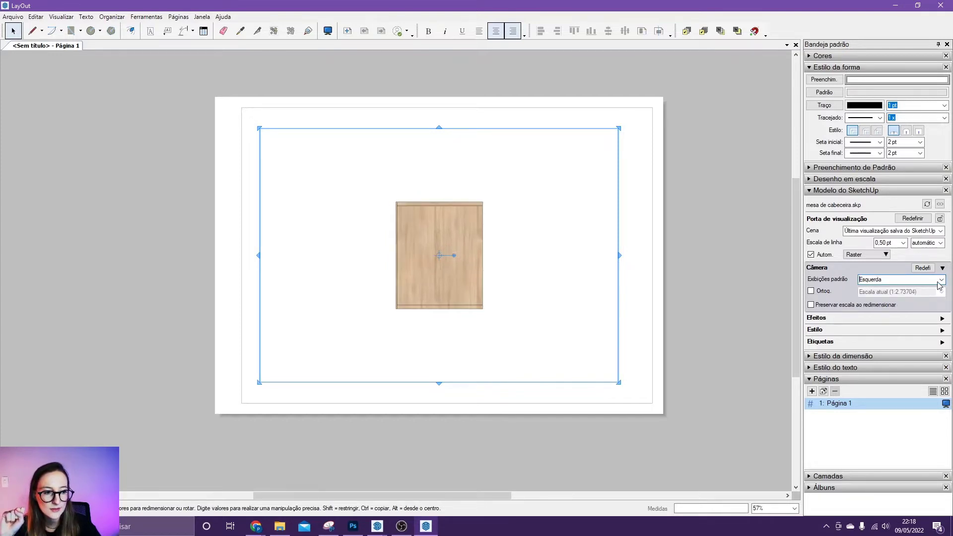
click(941, 280)
click(889, 334)
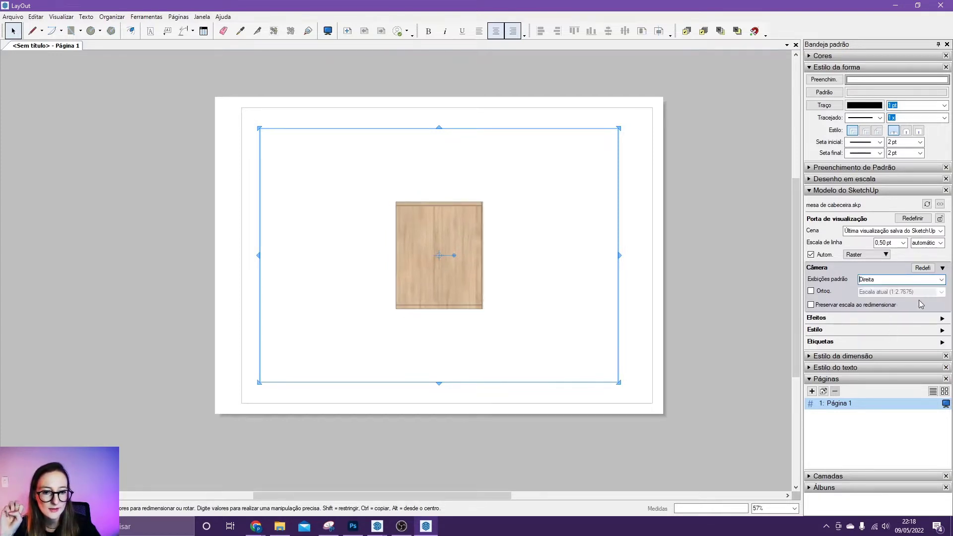
click(941, 280)
click(883, 341)
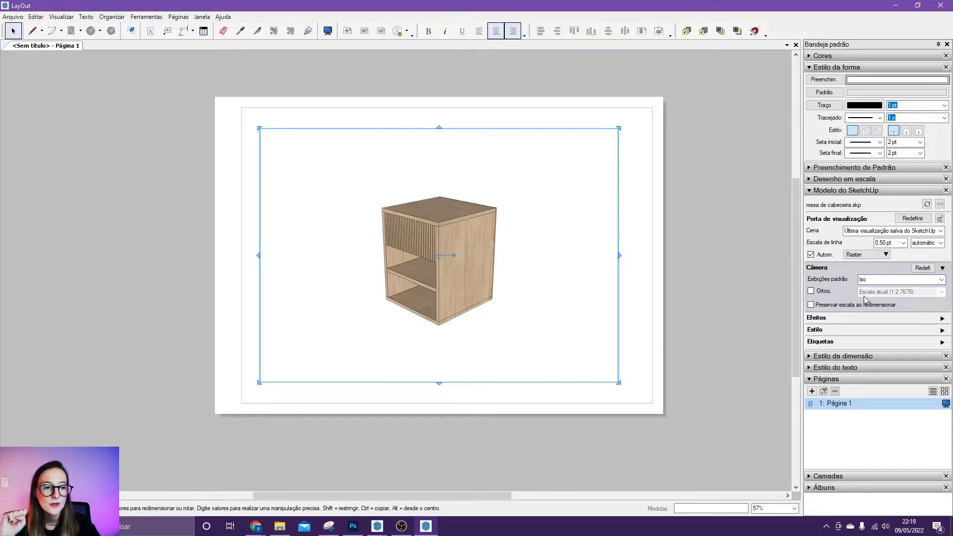
Step: Set the nightstand viewport to the Frontal standard view with orthographic projection (Ortog.), comparing it with perspective
click(810, 291)
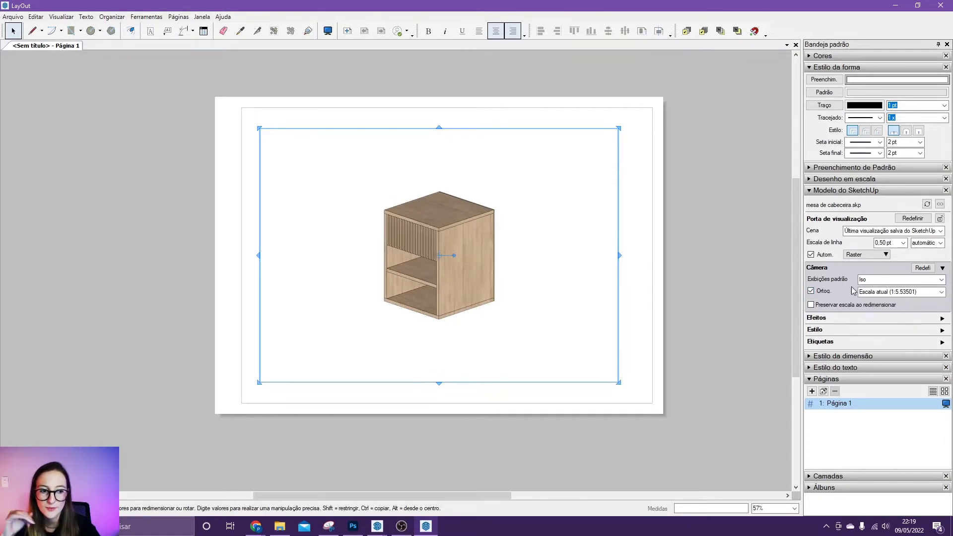
click(940, 280)
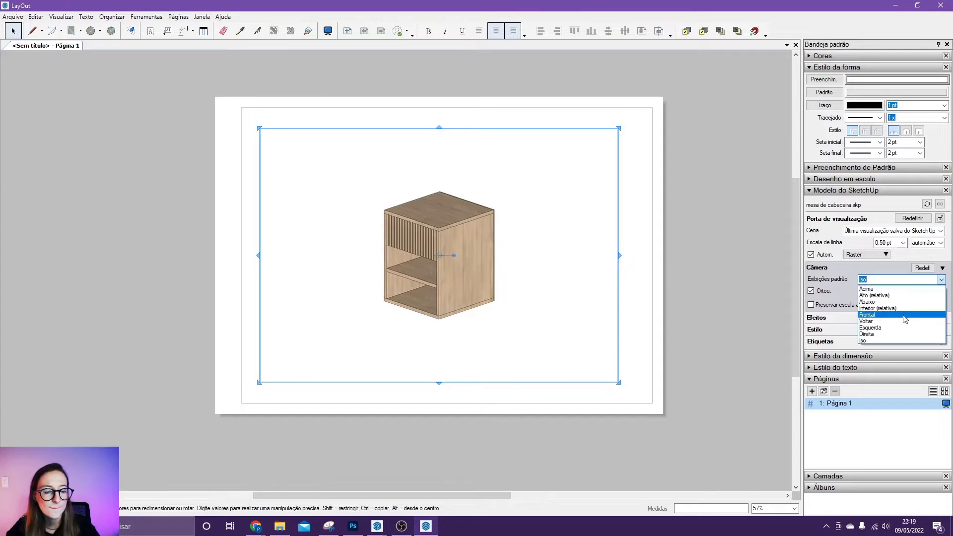
click(904, 319)
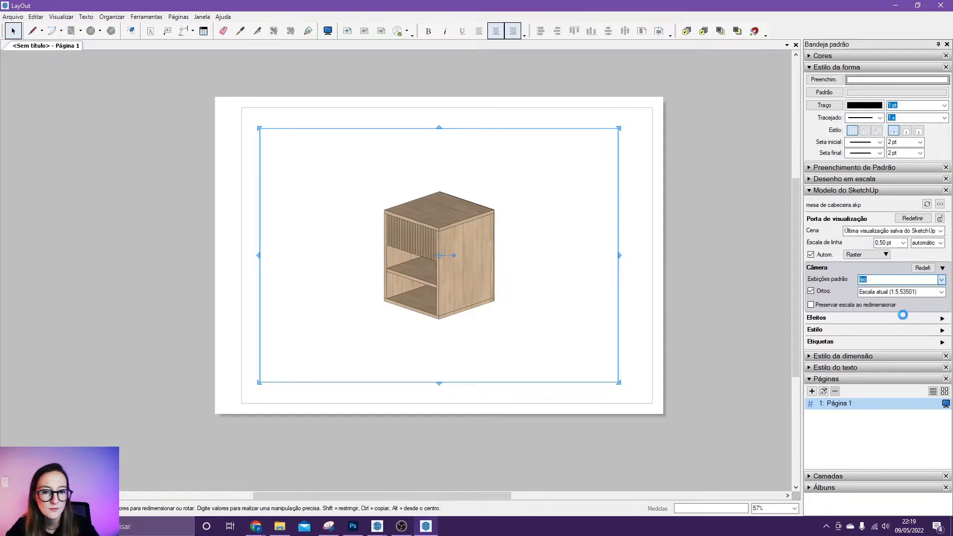
click(811, 291)
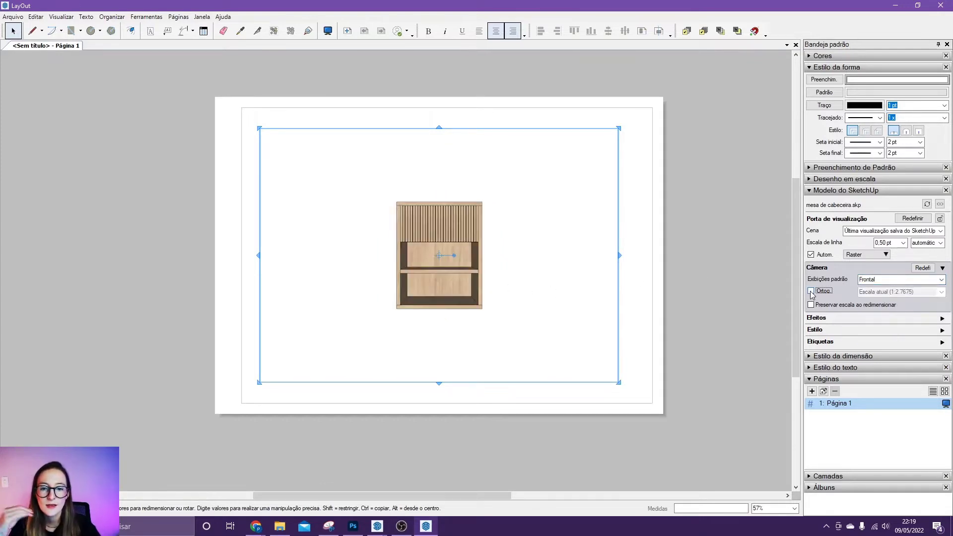
click(811, 291)
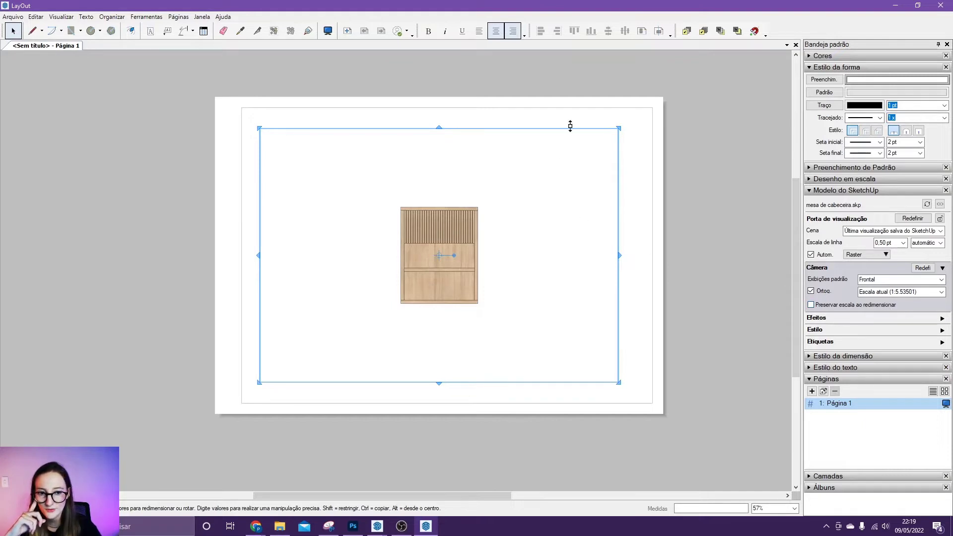
Step: Try shrinking the viewport frame from its upper-right corner with scale preservation off, and undo the resize
drag(617, 128, 555, 169)
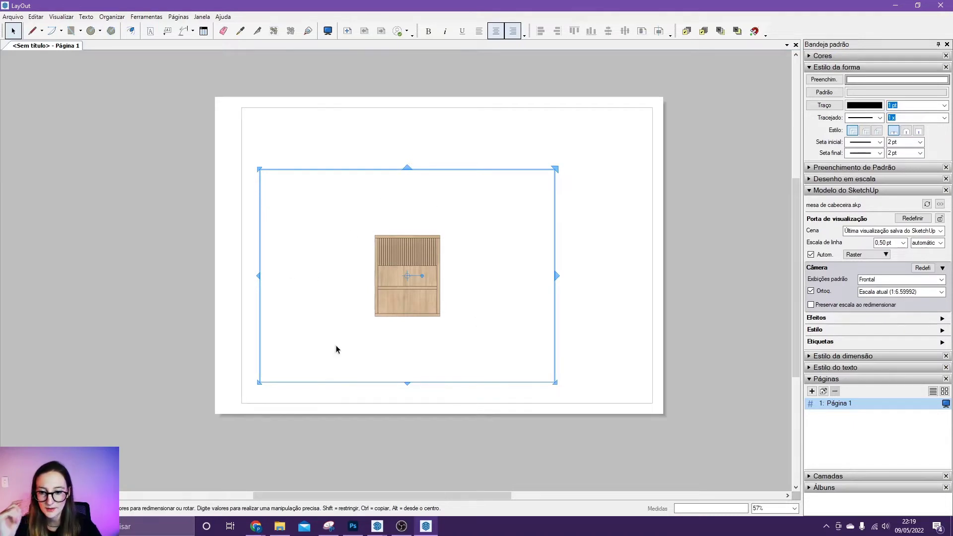
key(ctrl+z)
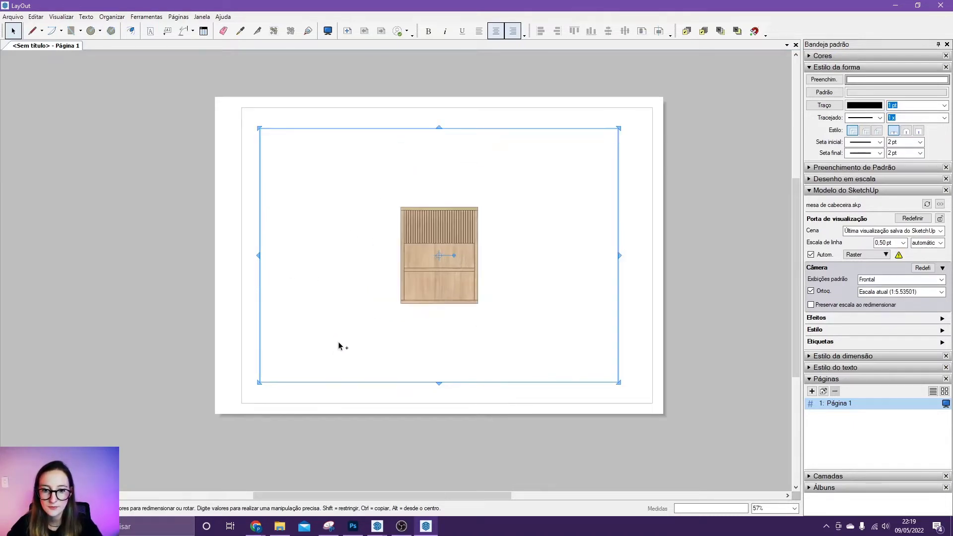
Step: Enable Preservar escala ao redimensionar and shrink the viewport frame from two opposite corners to fit more closely around the nightstand
click(811, 304)
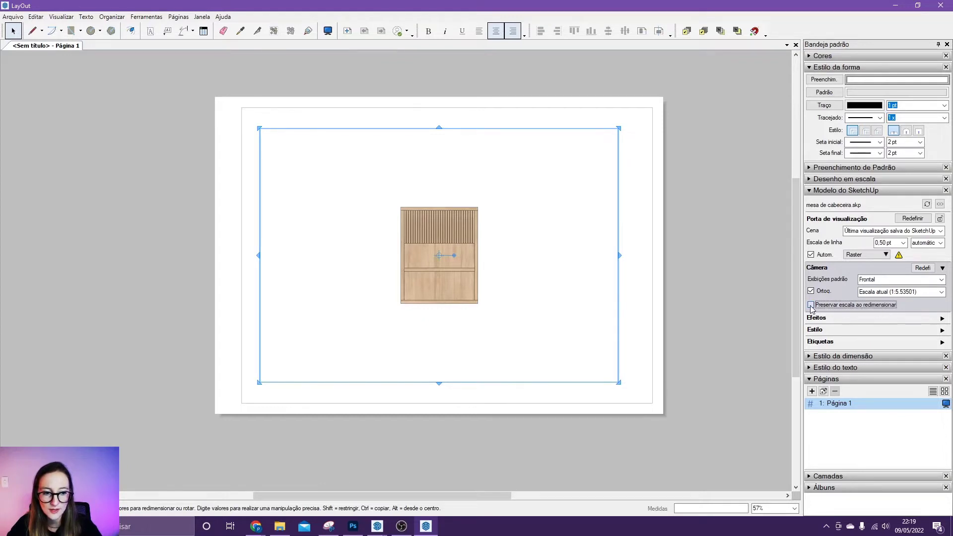
drag(618, 128, 539, 153)
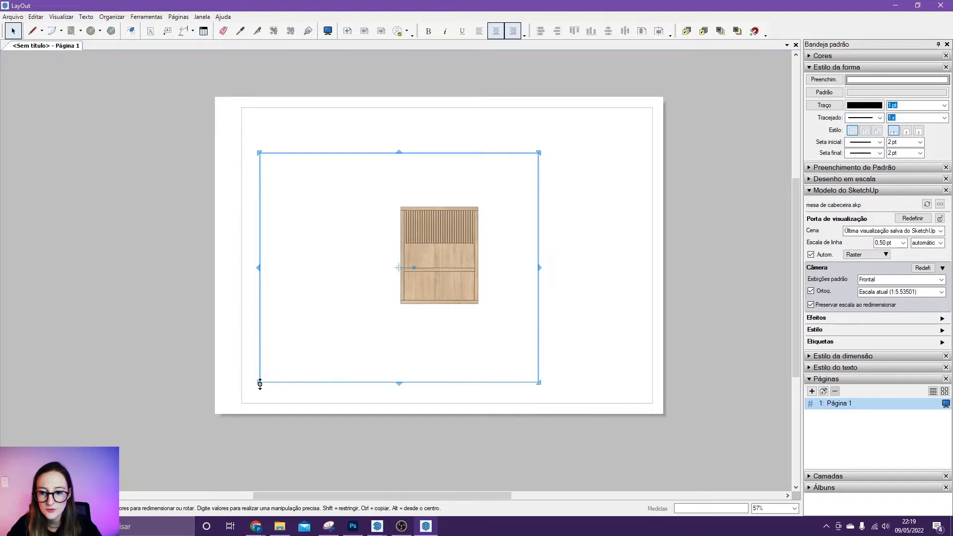
drag(258, 382, 334, 356)
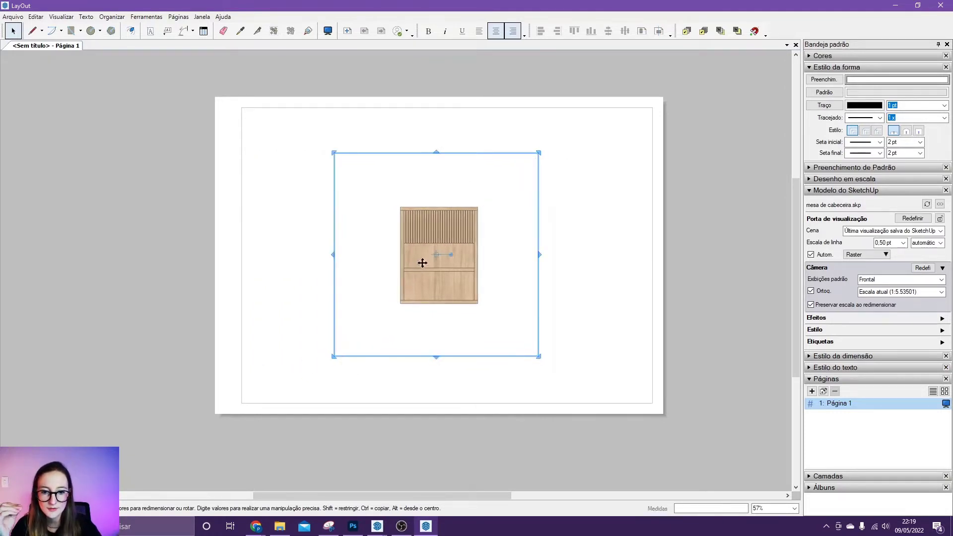
click(608, 291)
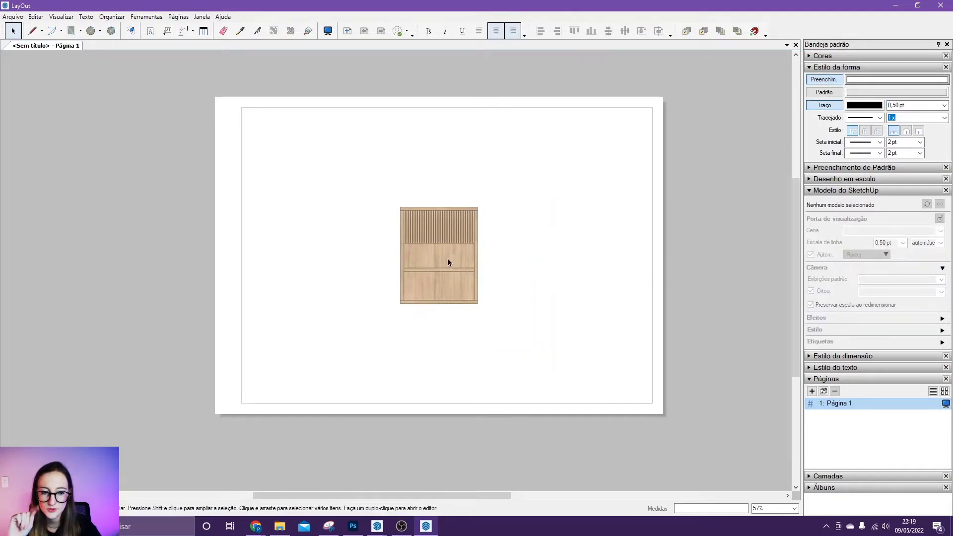
click(448, 259)
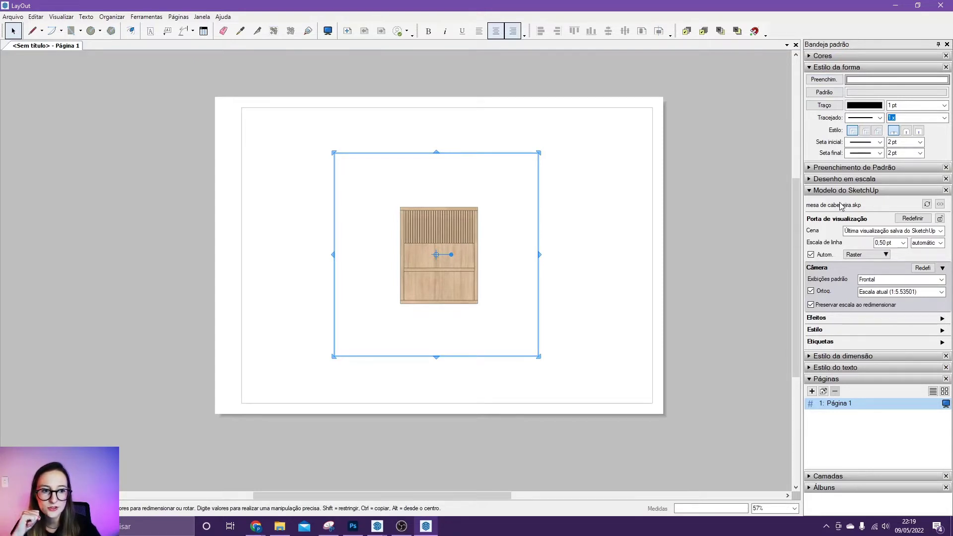
click(634, 254)
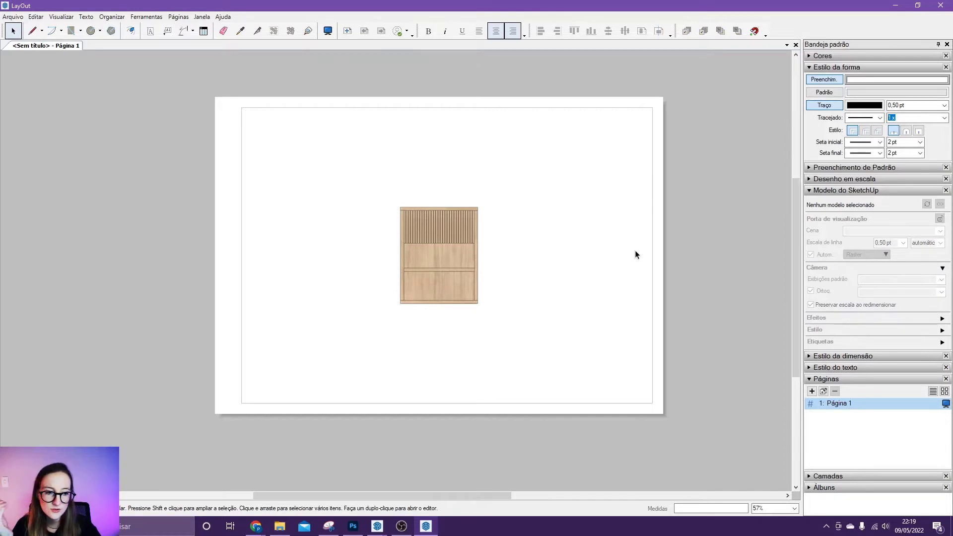
Step: Add a linear dimension across the nightstand's full width, offset about 6.6 mm above its top edge
click(193, 31)
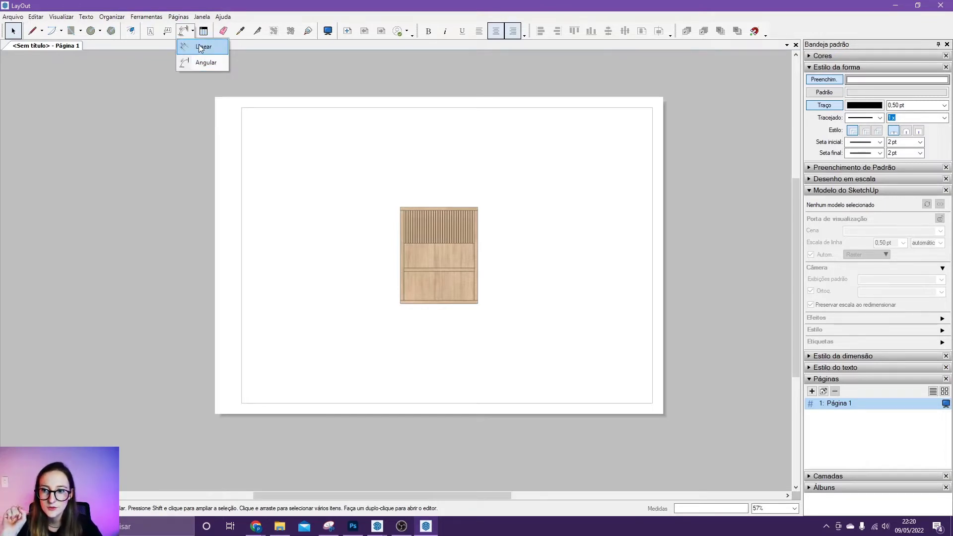
click(197, 49)
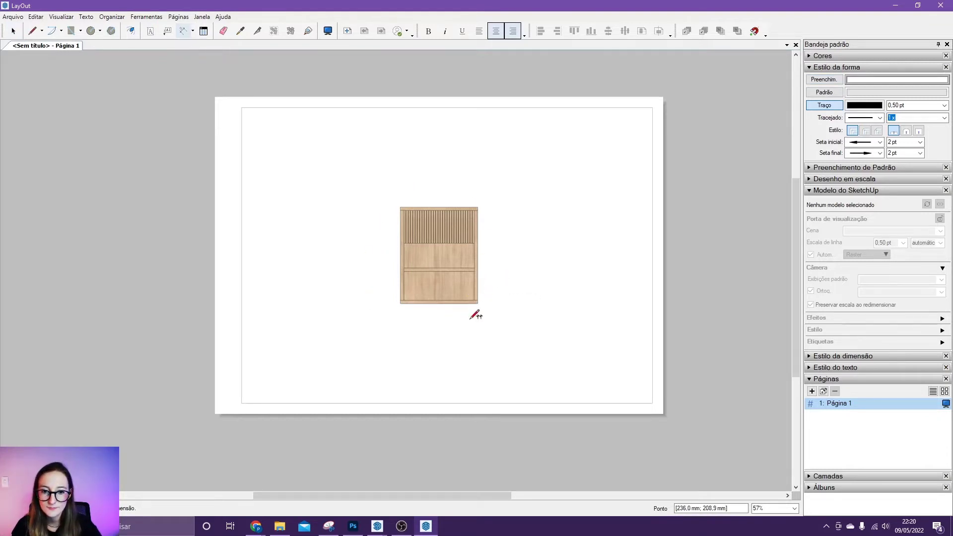
scroll(478, 240, up, 5)
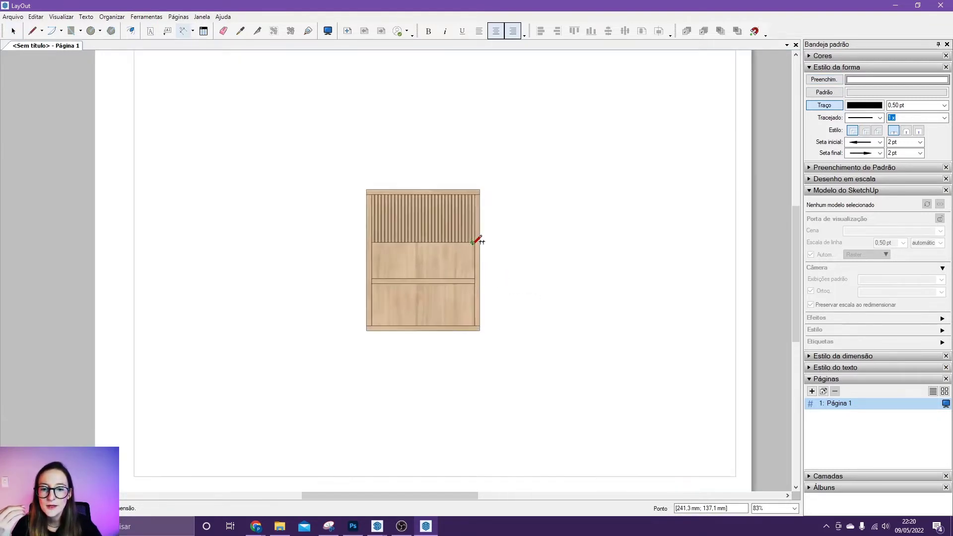
scroll(430, 278, up, 1)
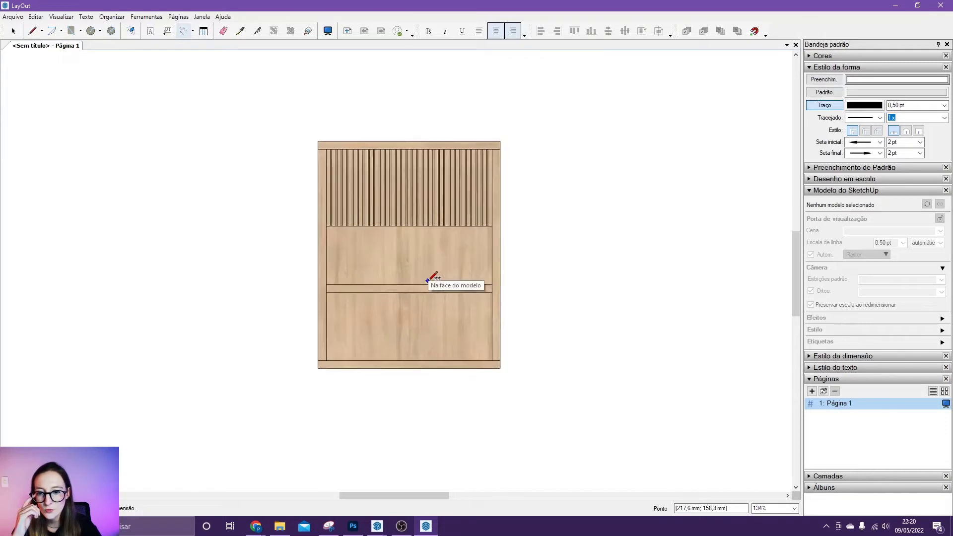
scroll(428, 278, up, 2)
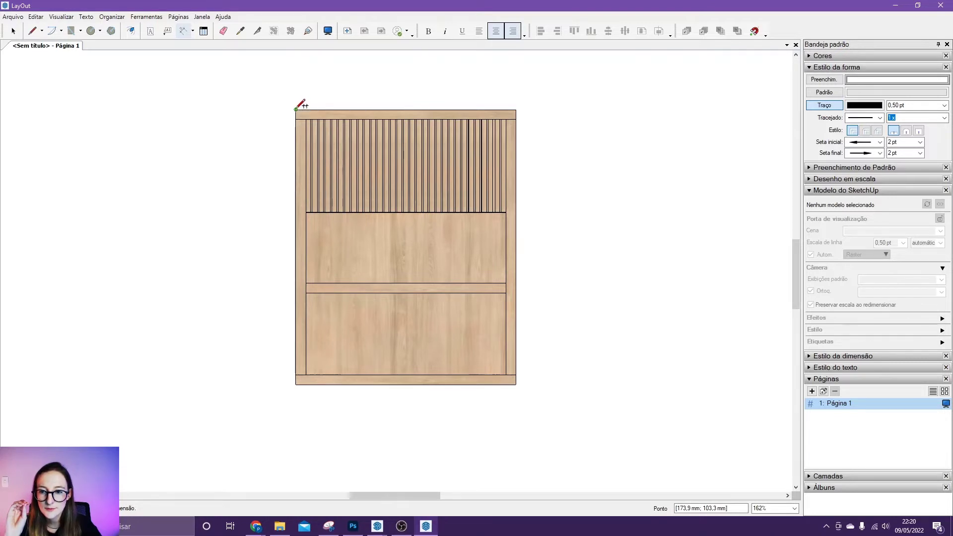
click(296, 109)
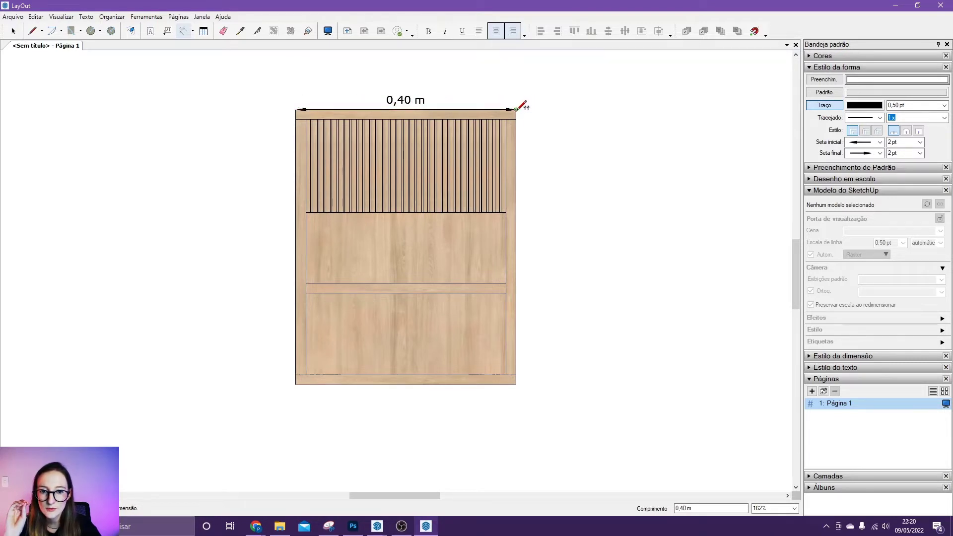
click(516, 108)
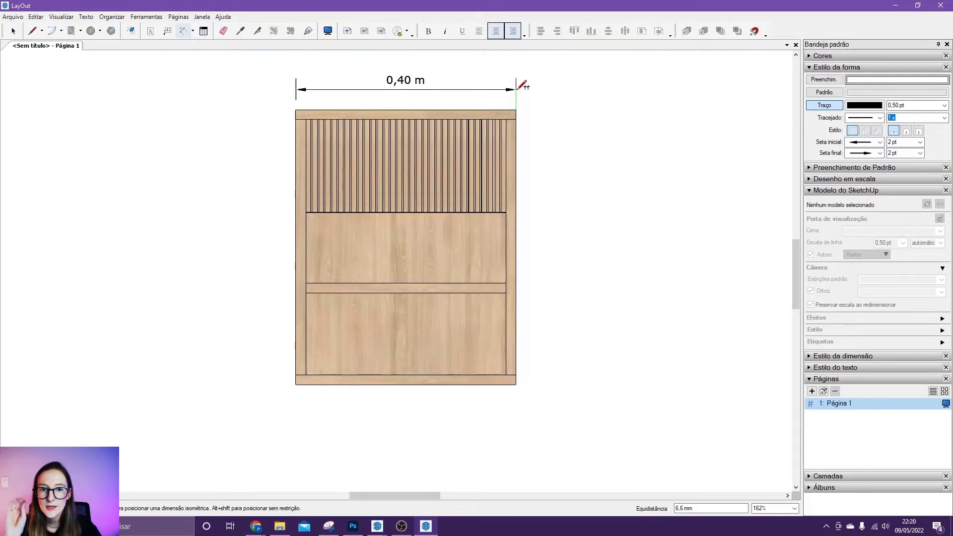
click(518, 89)
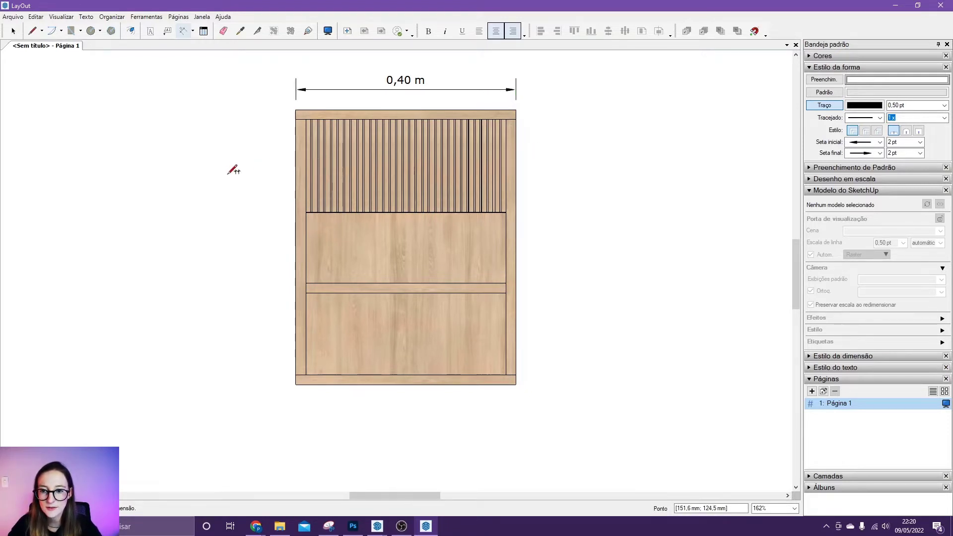
key(space)
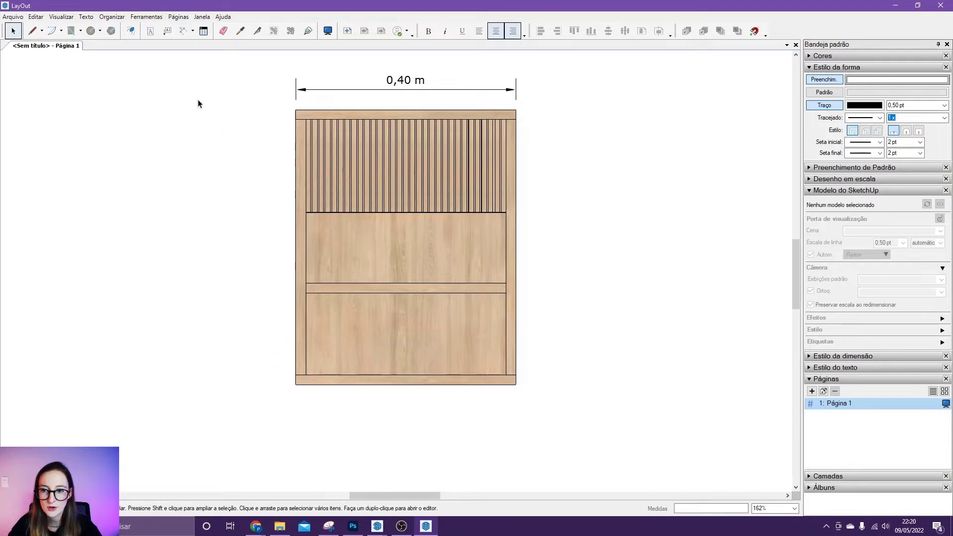
Step: Try the centred and below-line text positions on the width dimension, and restore the text above the line
click(347, 90)
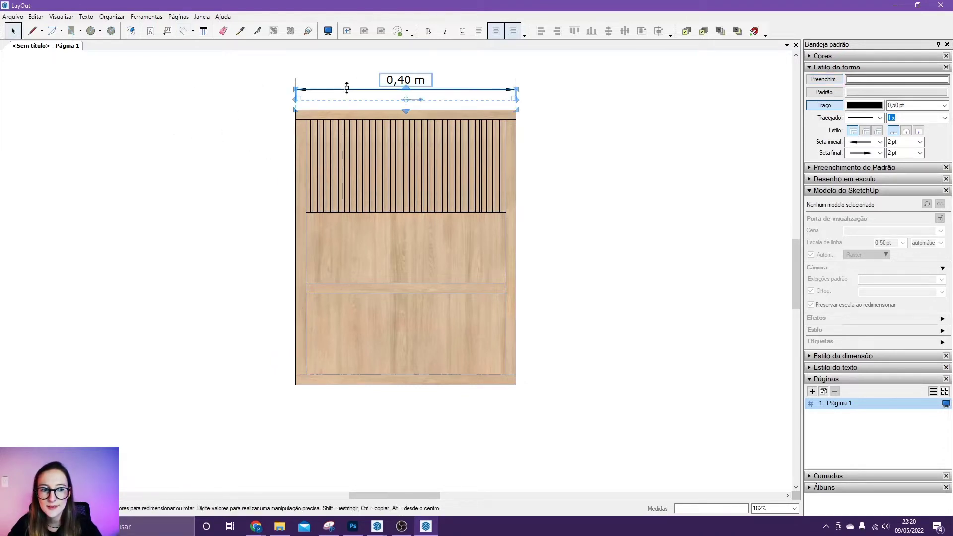
click(809, 356)
scroll(817, 250, down, 5)
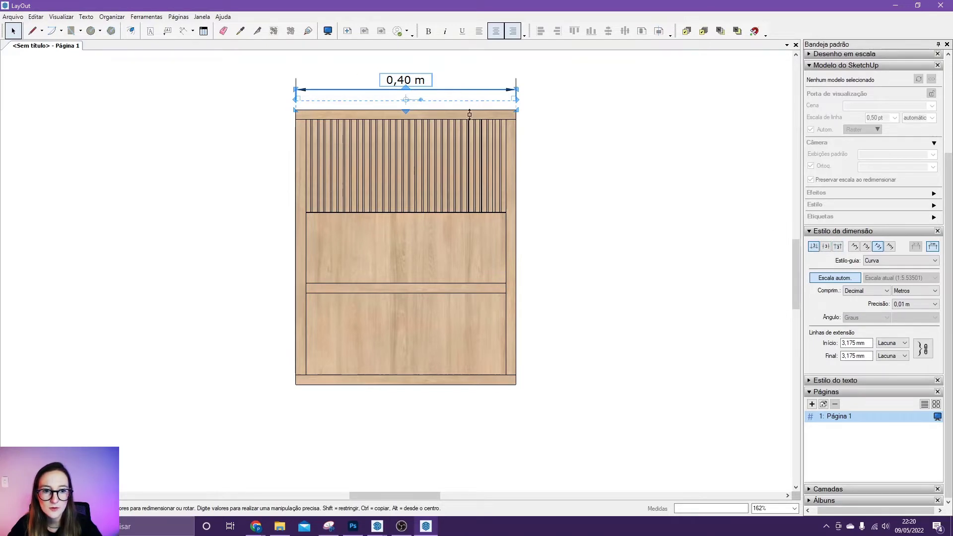
click(826, 247)
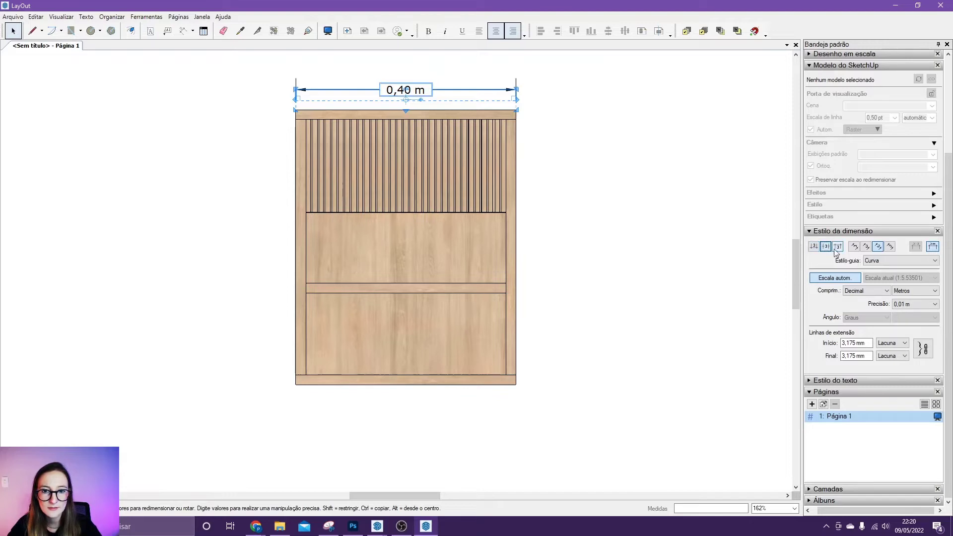
click(406, 99)
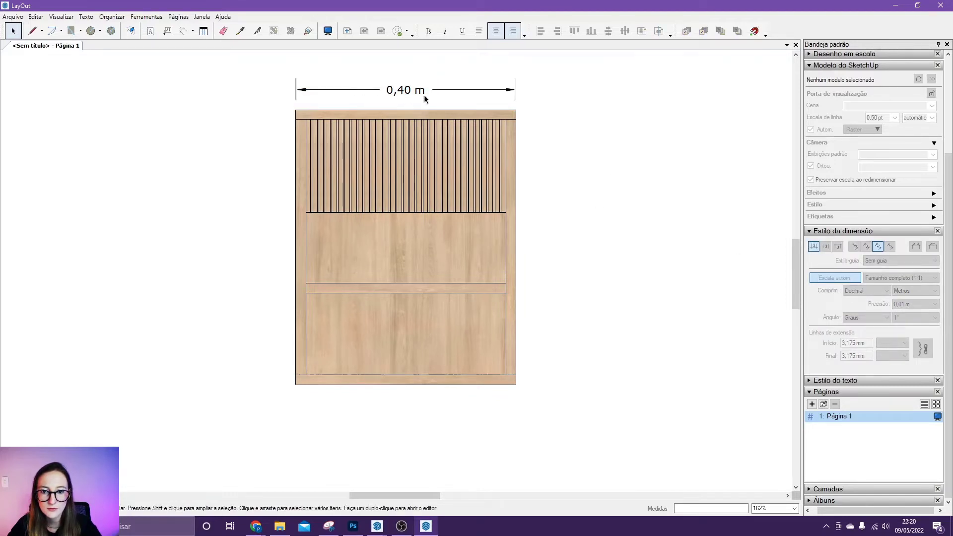
click(396, 100)
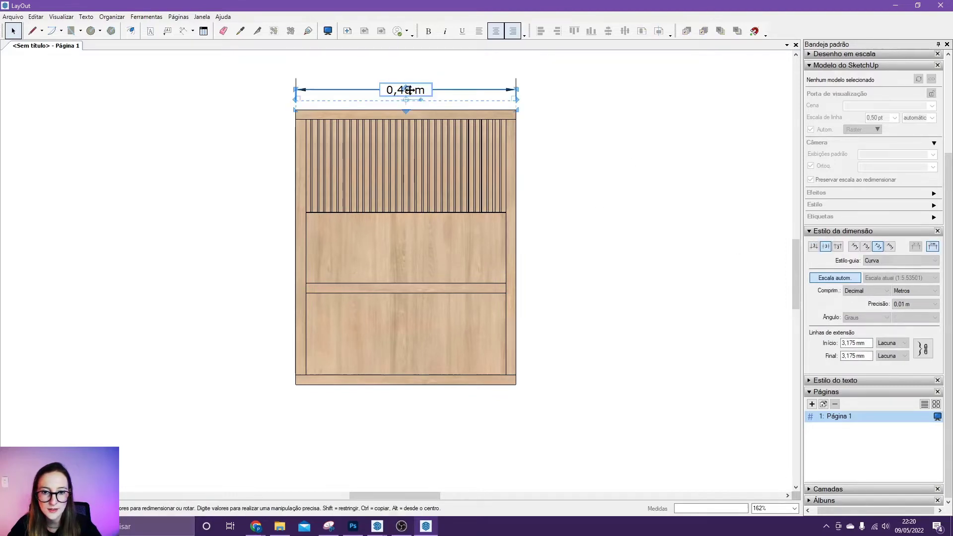
click(838, 248)
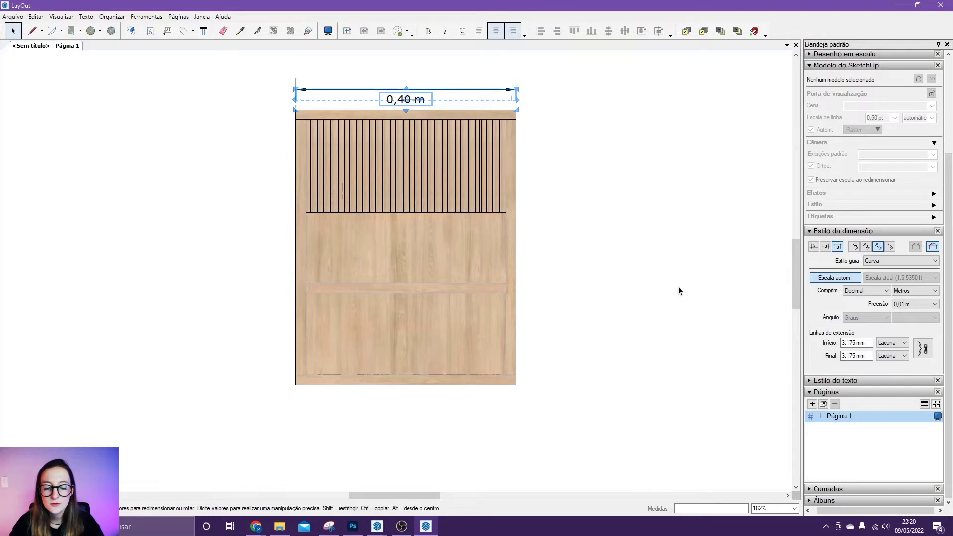
click(814, 246)
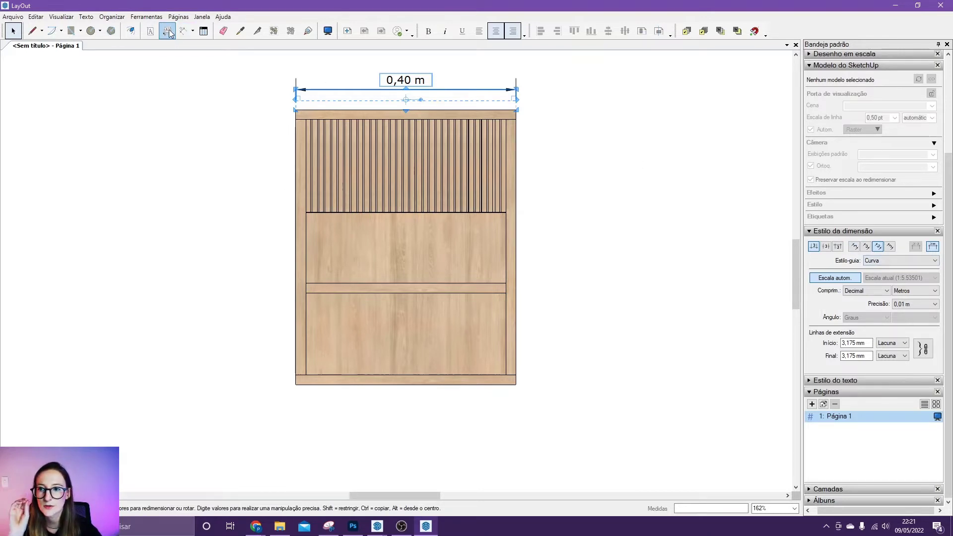
Step: Add a linear dimension for the nightstand's full height, offset about 8.2 mm outside its left edge
click(183, 31)
click(296, 110)
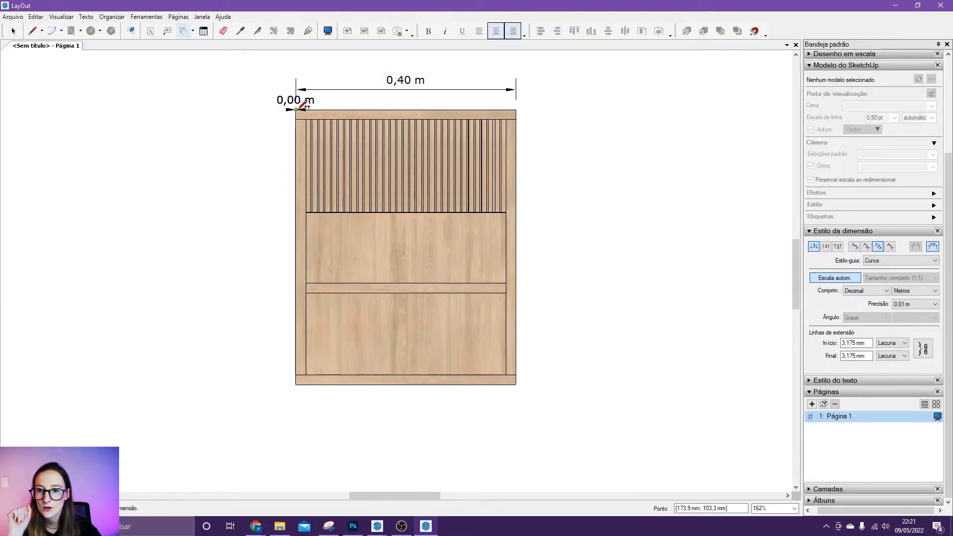
click(296, 385)
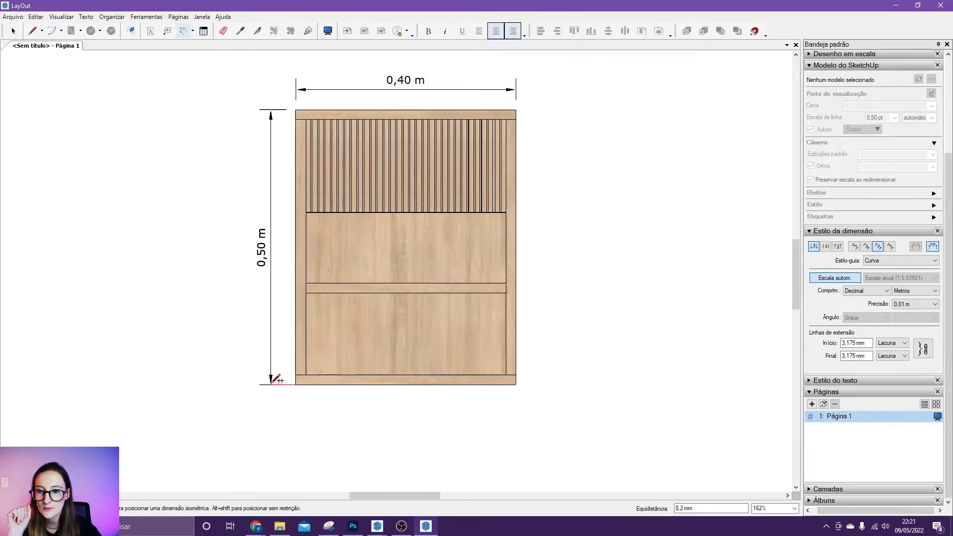
click(274, 379)
key(space)
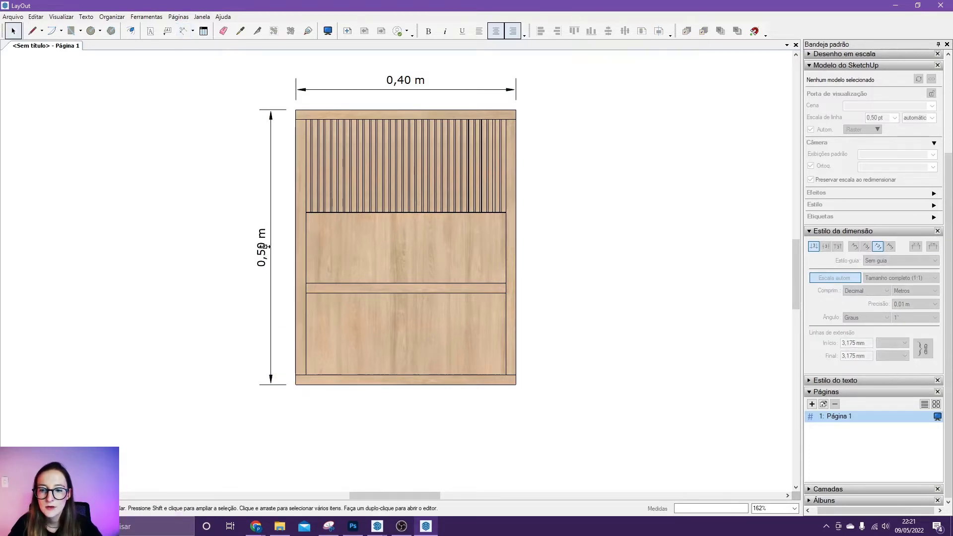
Step: Try the horizontal and perpendicular text orientations on the height dimension, and restore the text parallel to the dimension line
click(264, 246)
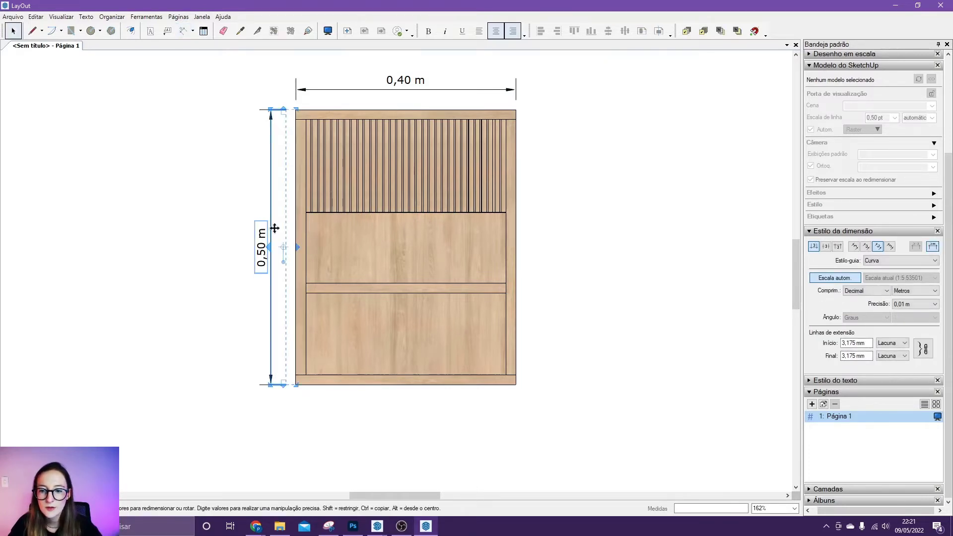
click(866, 247)
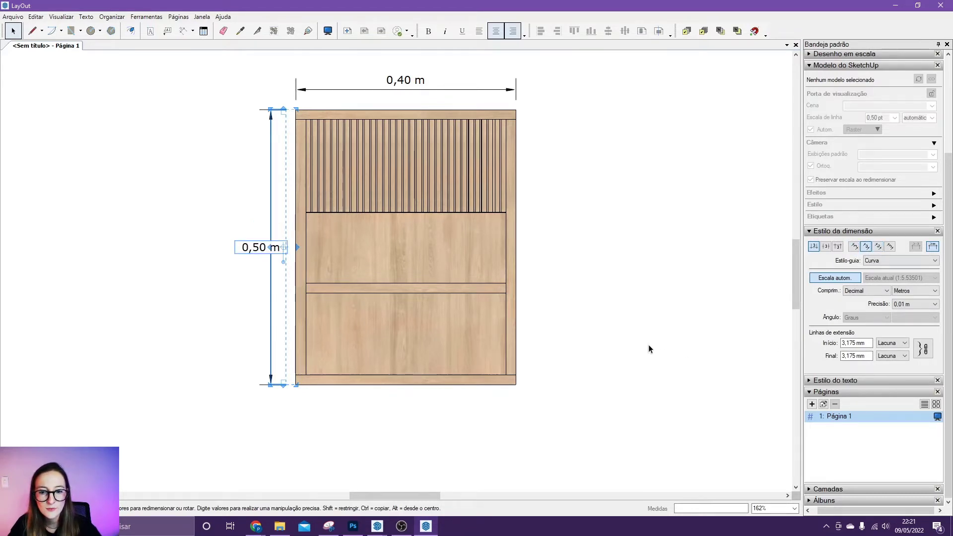
click(585, 339)
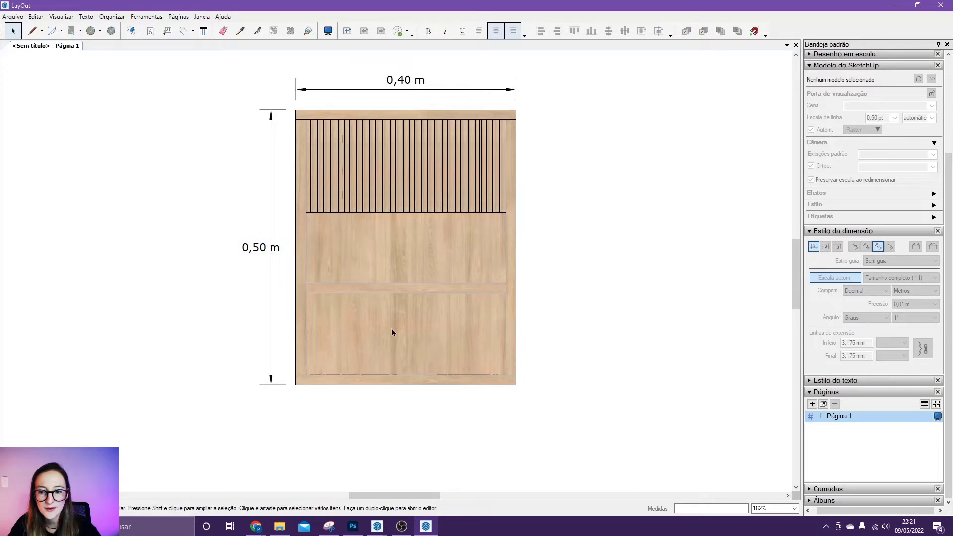
click(270, 268)
click(877, 247)
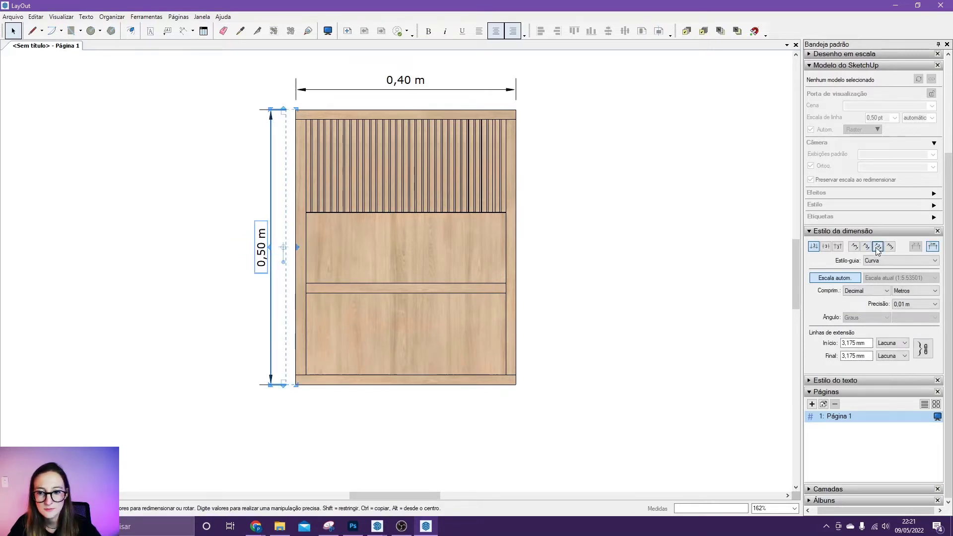
click(889, 247)
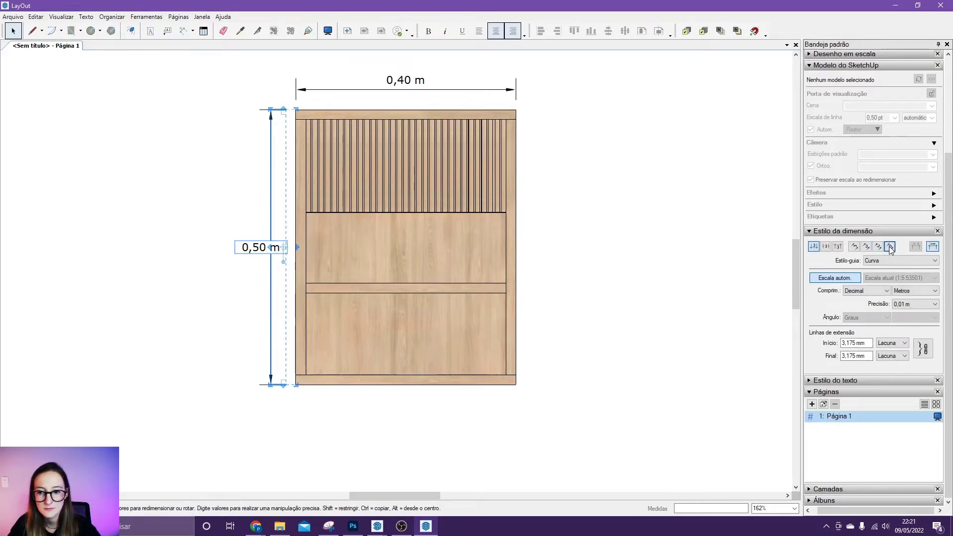
click(771, 274)
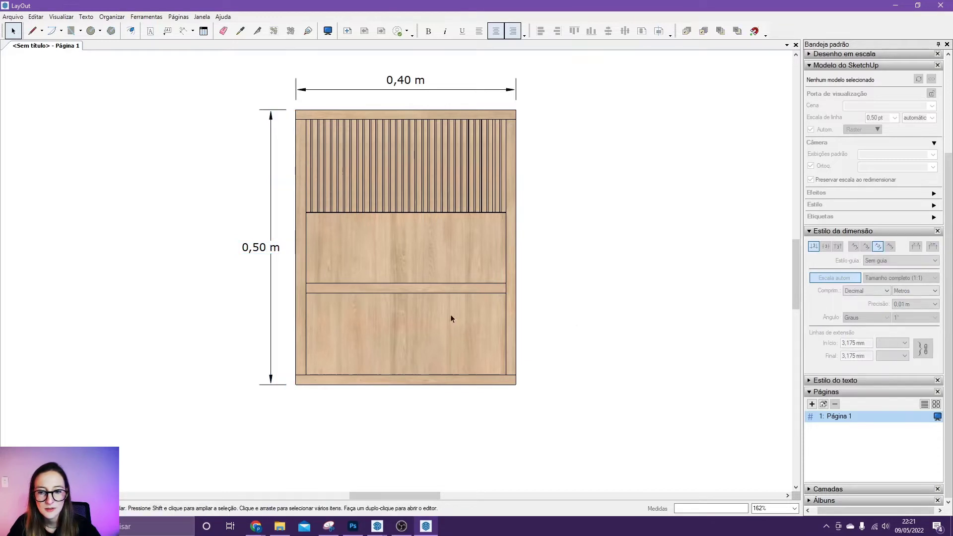
click(257, 250)
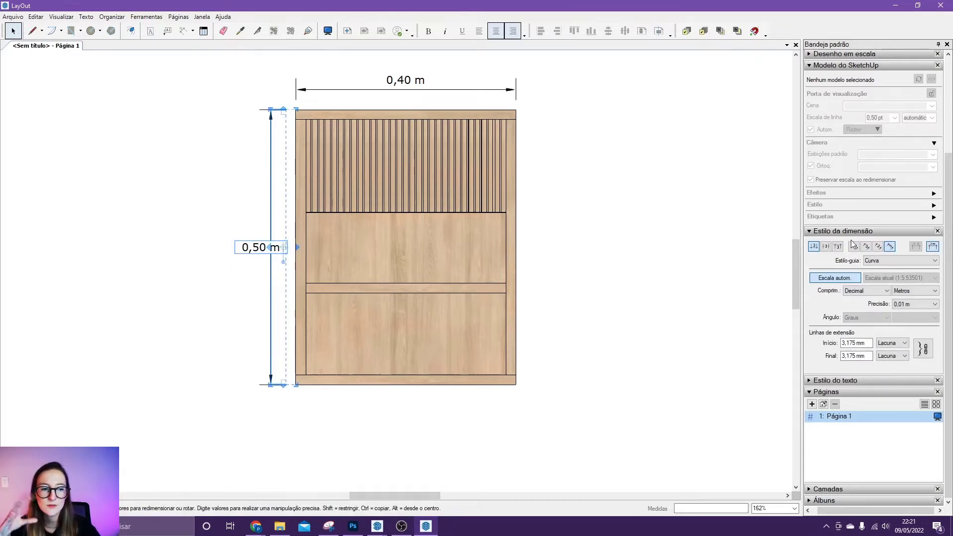
click(878, 247)
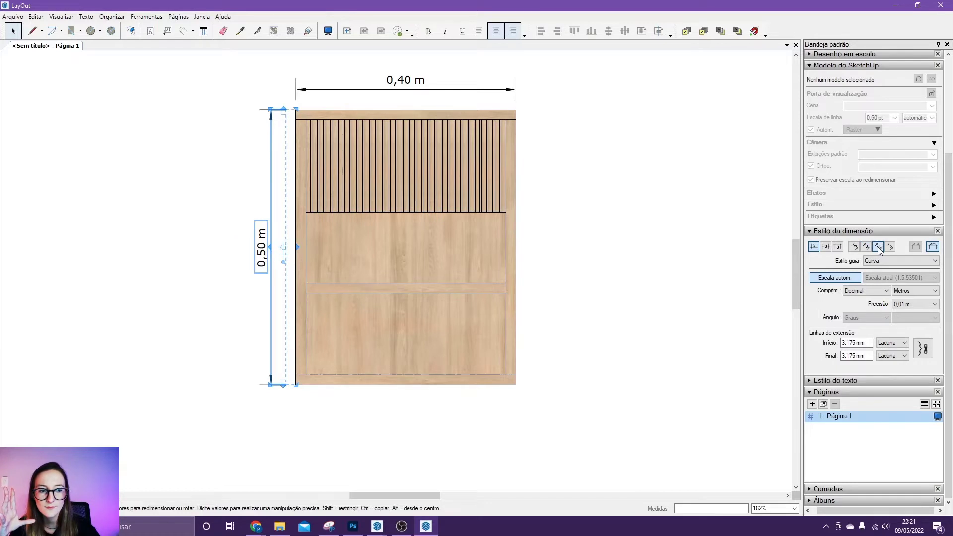
click(243, 251)
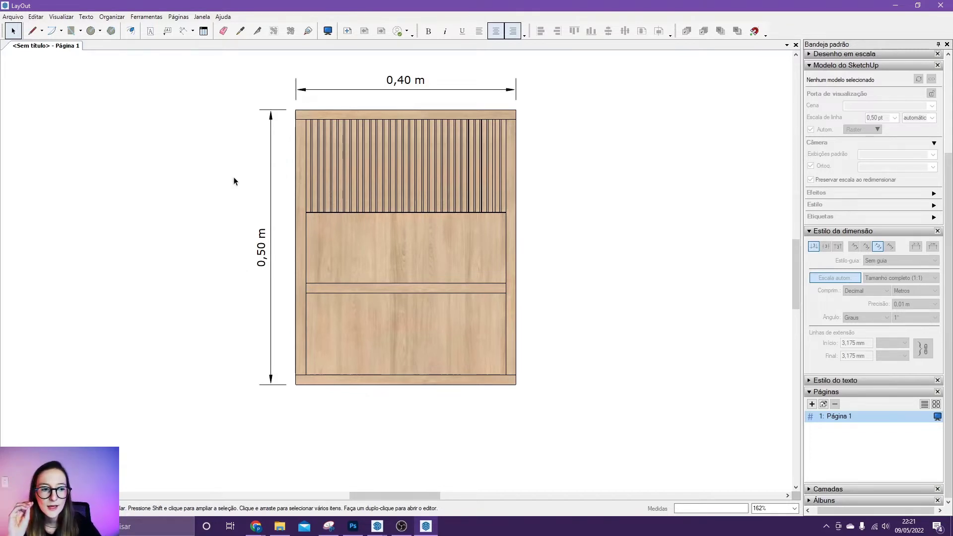
Step: Try hiding the unit suffix on the height dimension, and turn its display back on
click(273, 230)
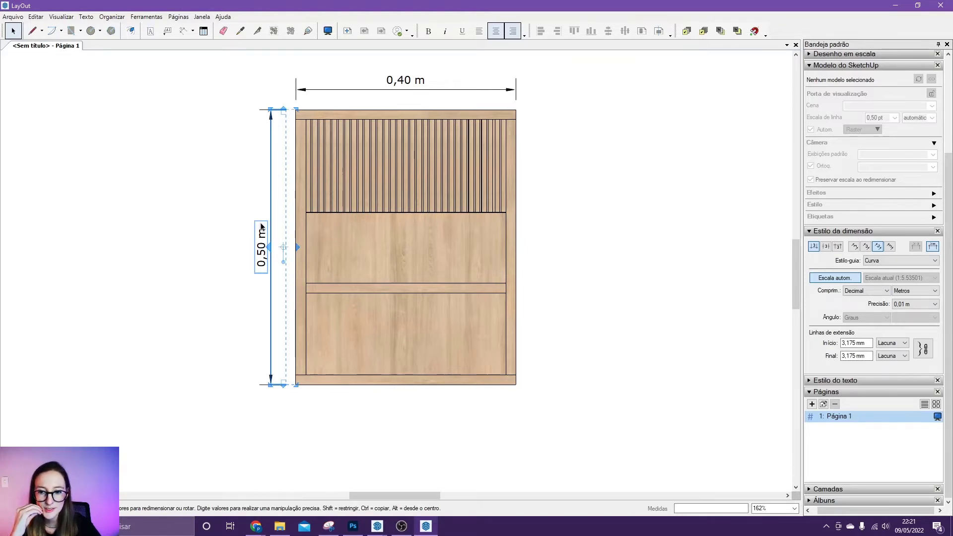
click(933, 247)
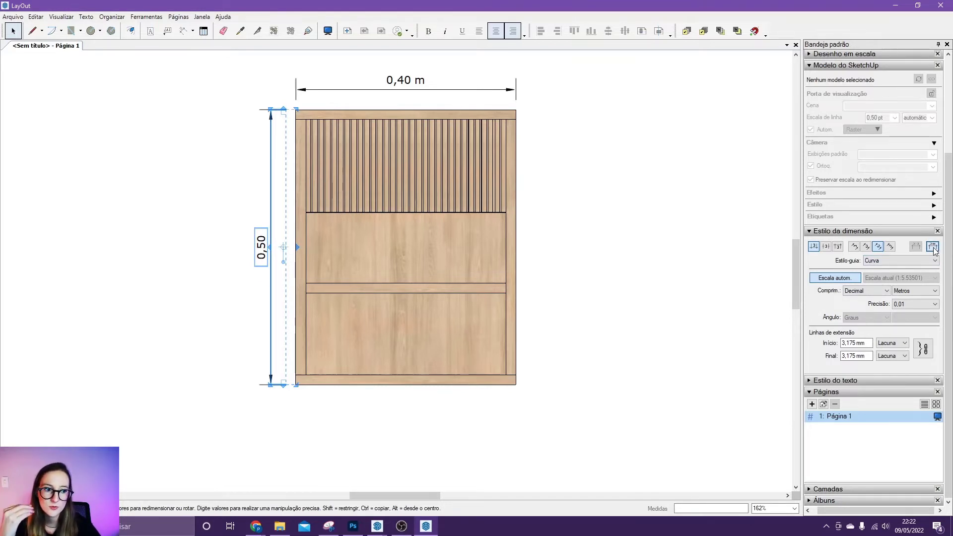
click(933, 247)
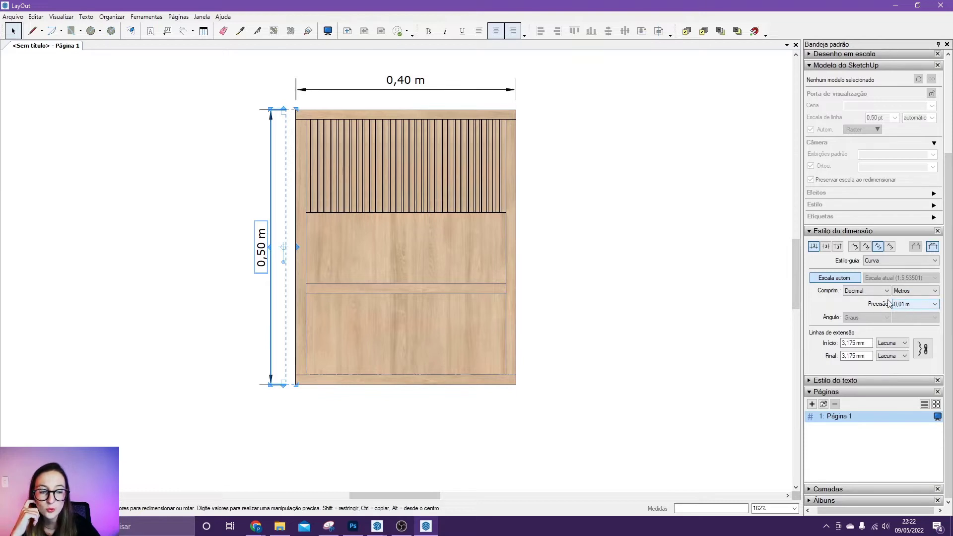
Step: Set the precision of the nightstand's height dimension to 0.001 m
click(936, 304)
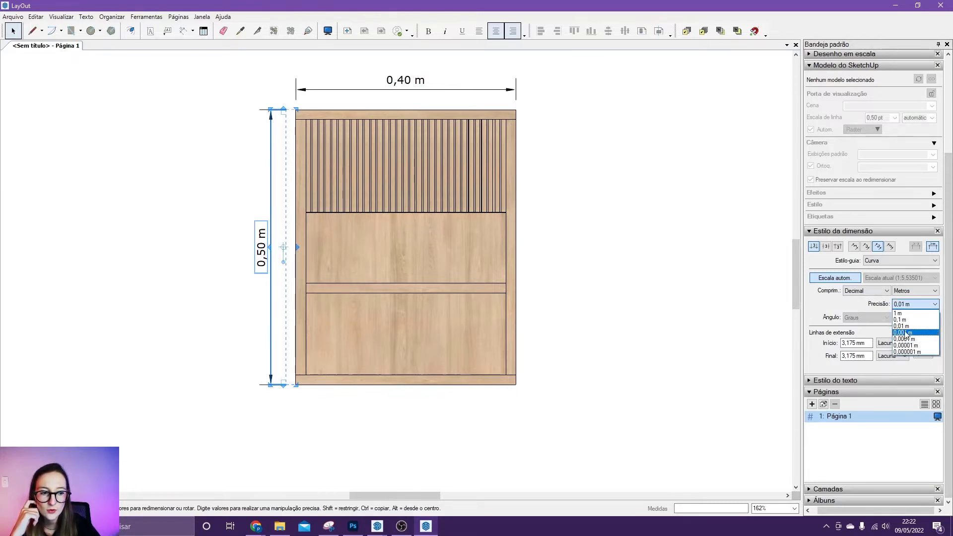
click(906, 332)
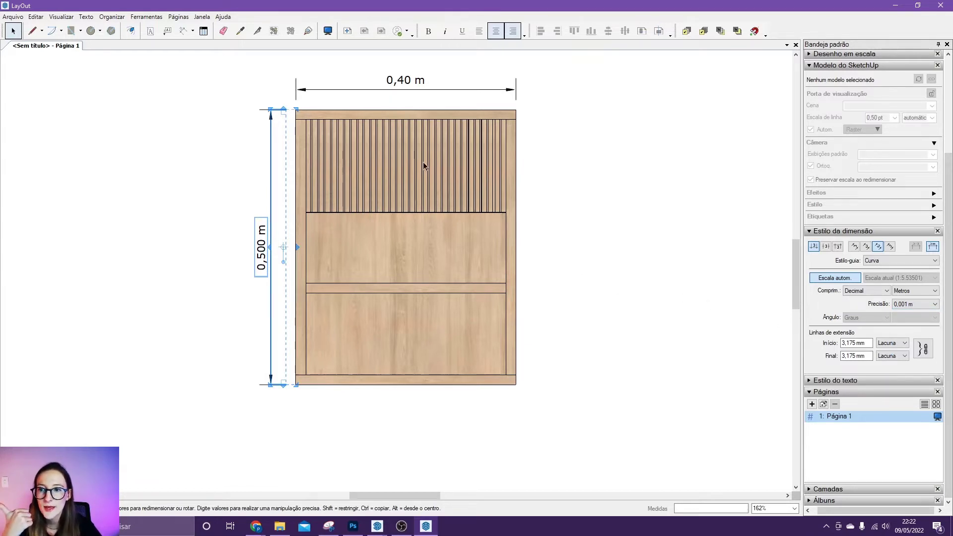
Step: Add a linear dimension for the top panel's thickness, offset about 8.5 mm outside the nightstand's right edge
click(184, 32)
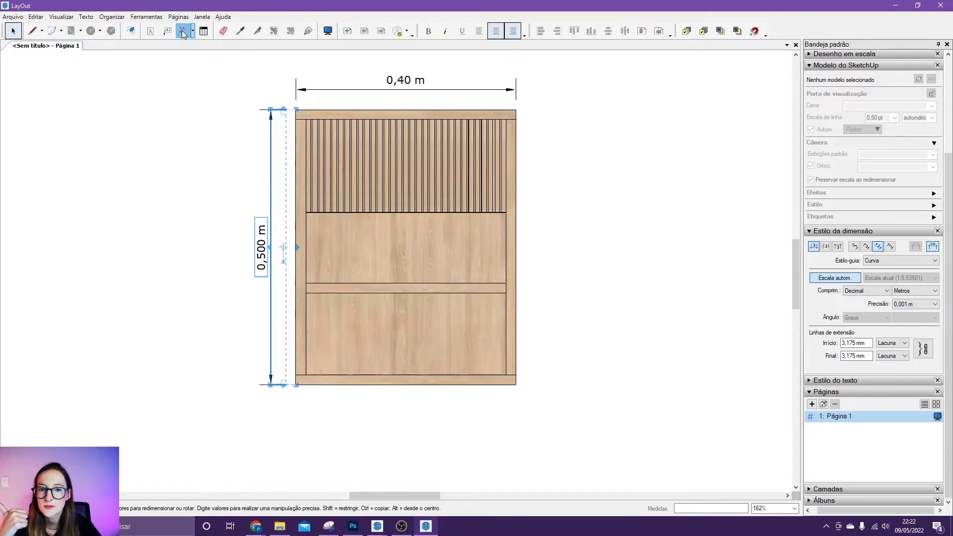
click(516, 110)
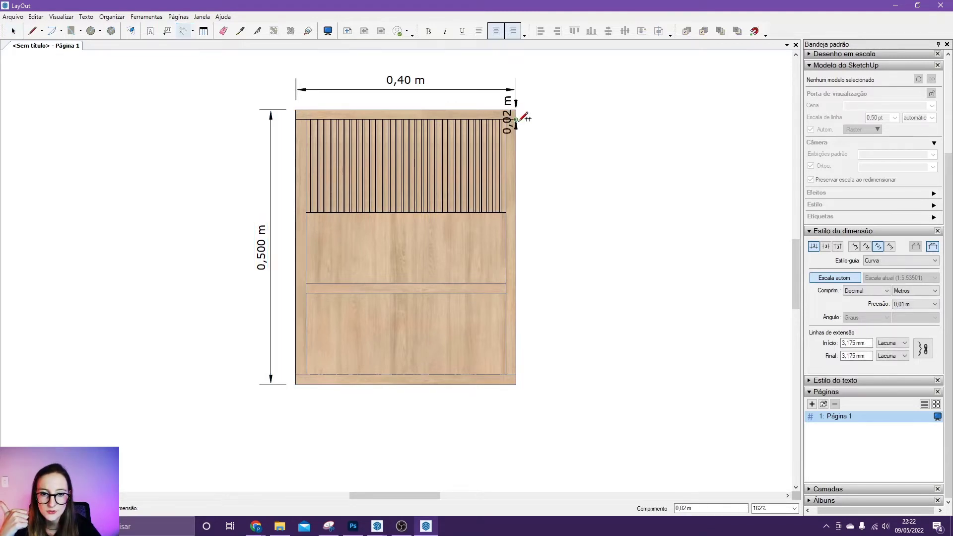
click(516, 119)
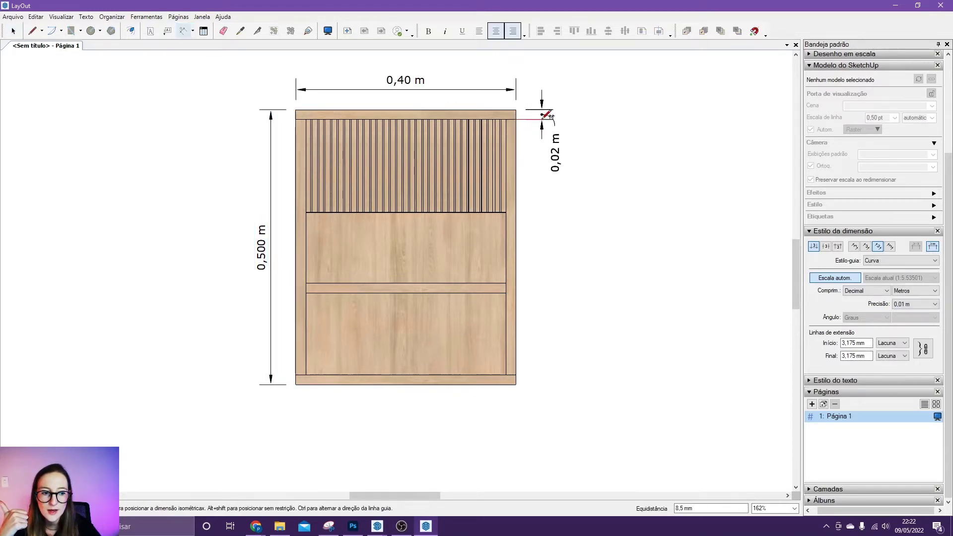
click(549, 115)
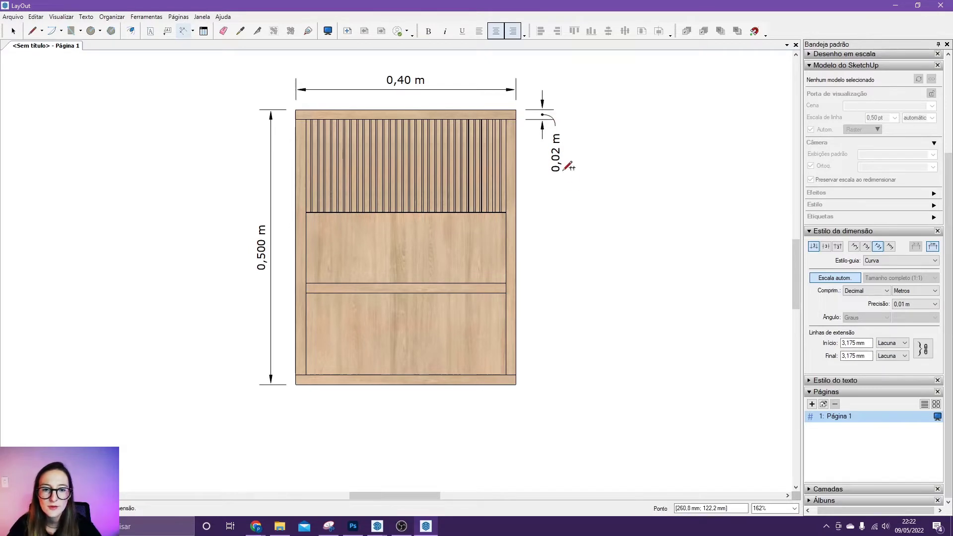
key(space)
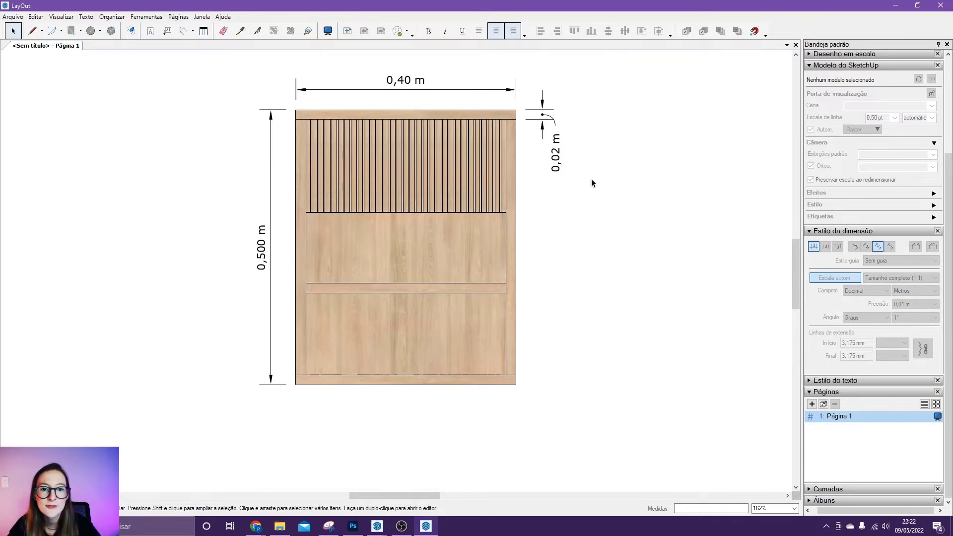
Step: Set the precision of the top panel's thickness dimension to 0.001 m
click(556, 155)
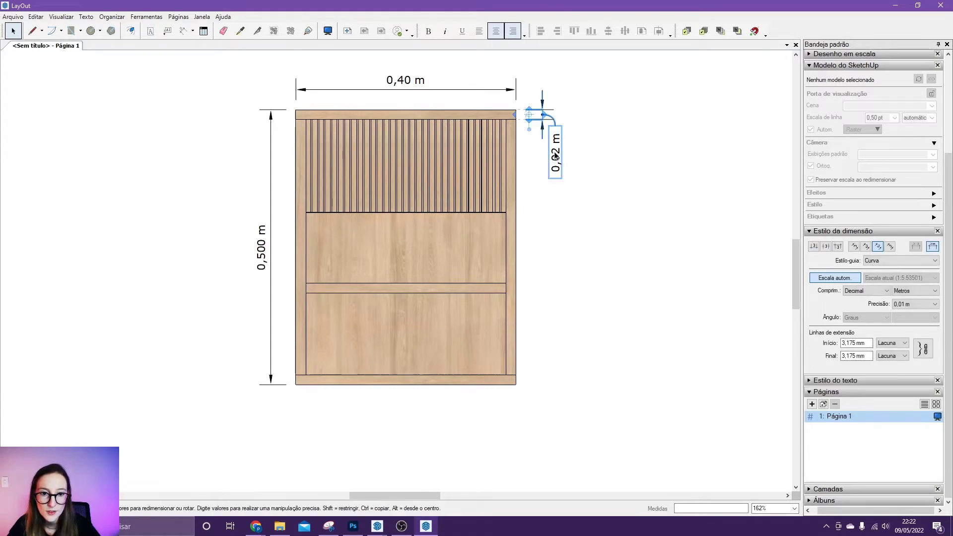
click(935, 305)
click(908, 333)
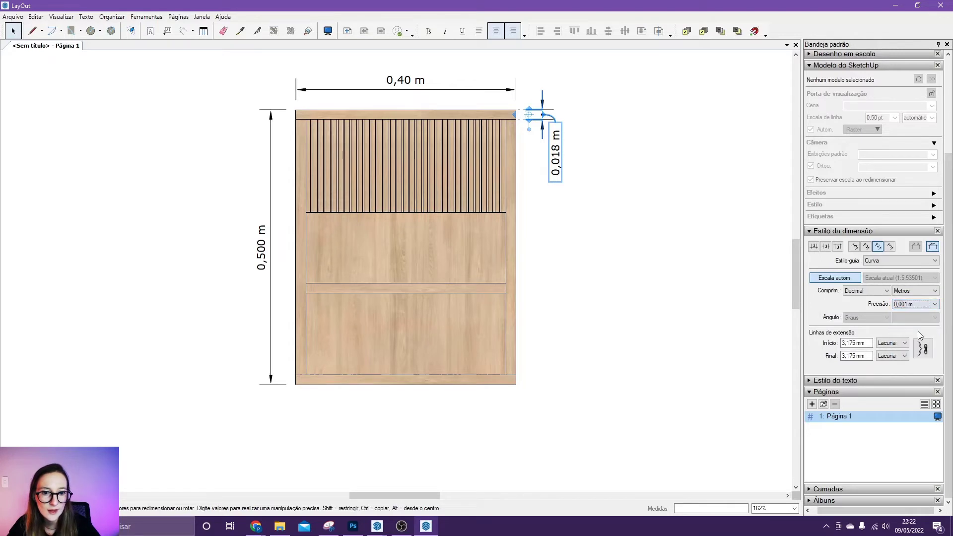
click(646, 263)
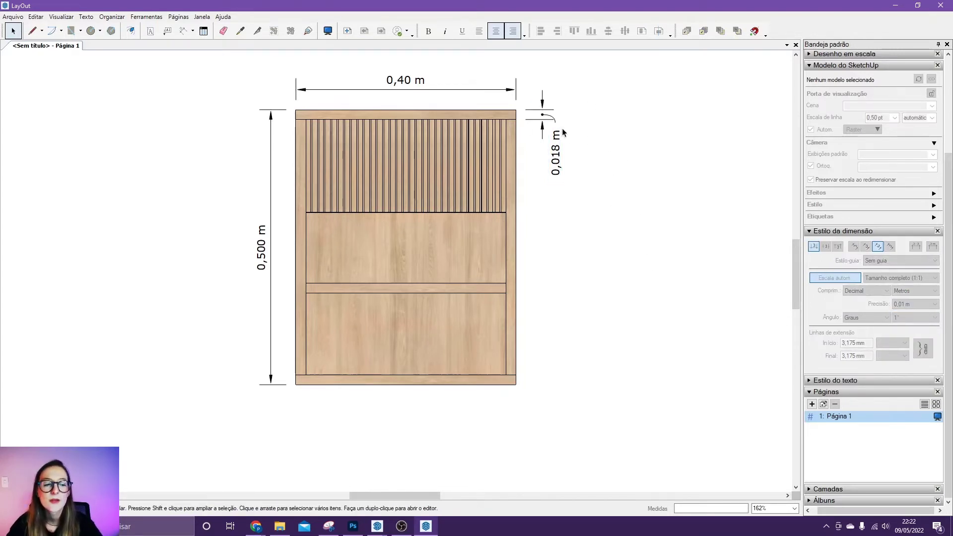
Step: Change the start and end arrowheads of the nightstand's width dimension to filled circles
click(410, 83)
click(410, 83)
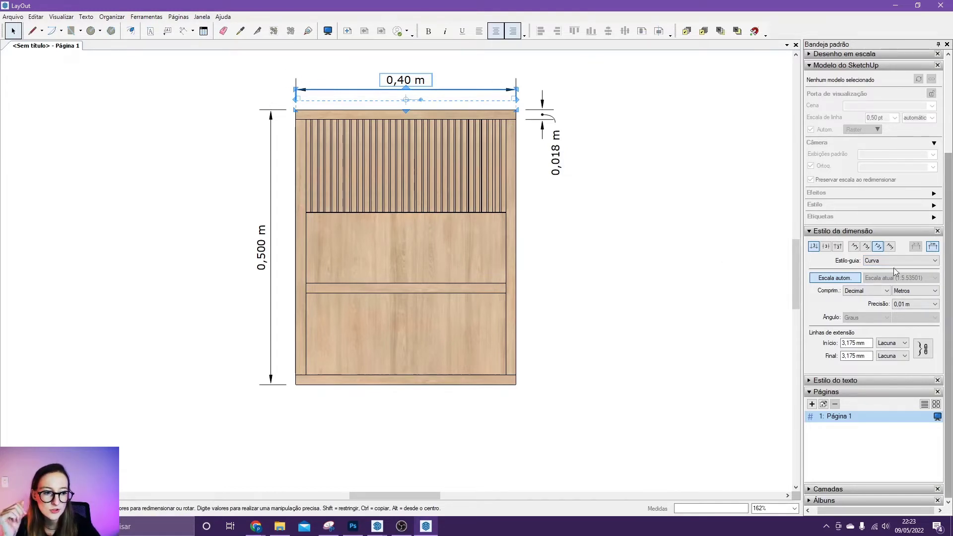
drag(947, 285, 944, 192)
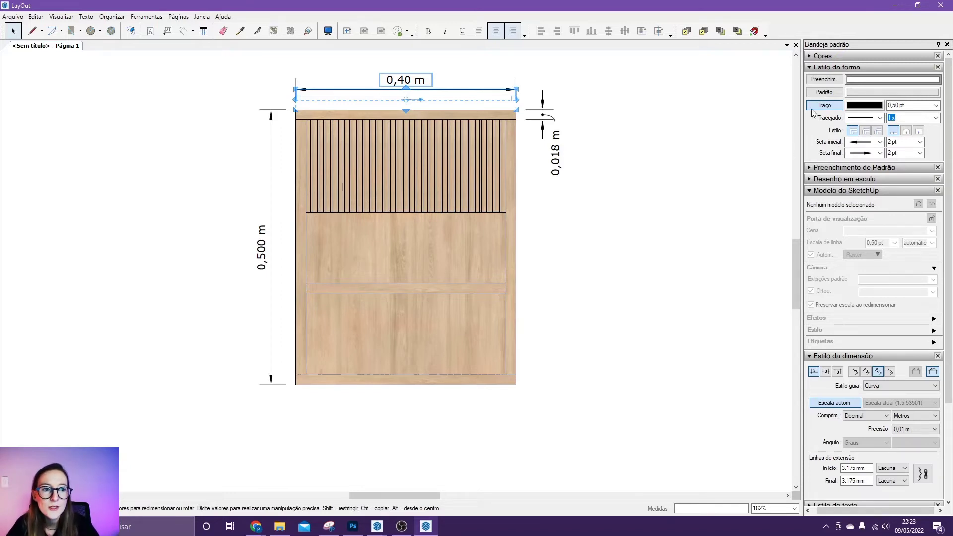
click(879, 142)
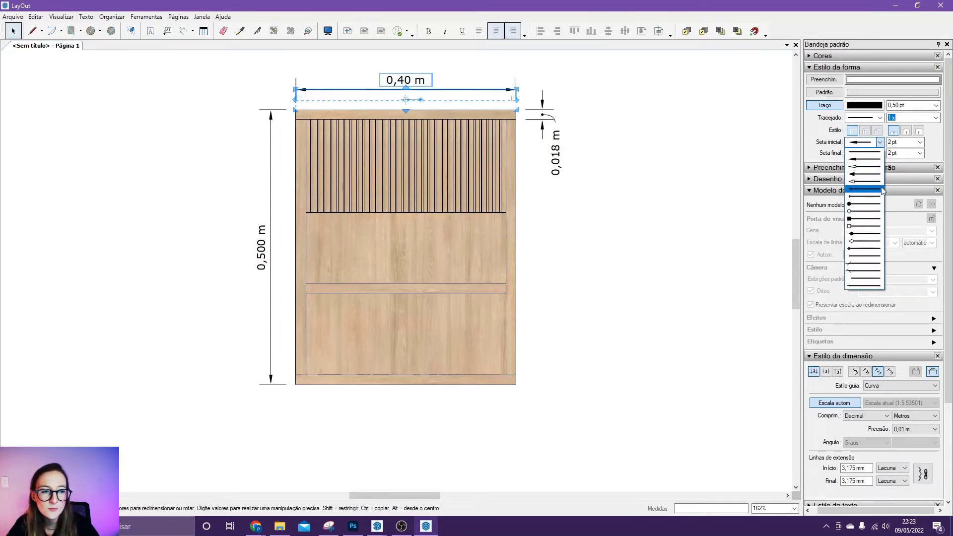
click(856, 208)
click(879, 153)
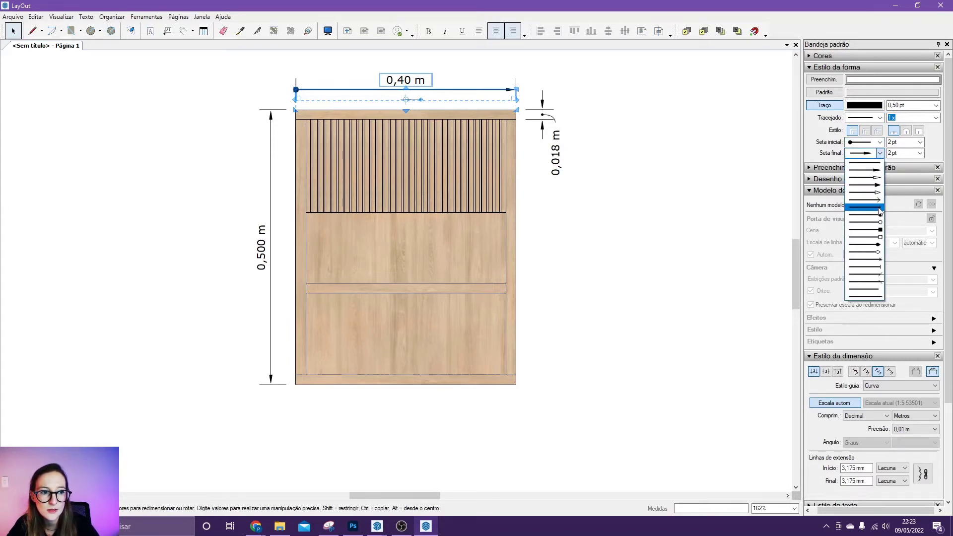
click(873, 244)
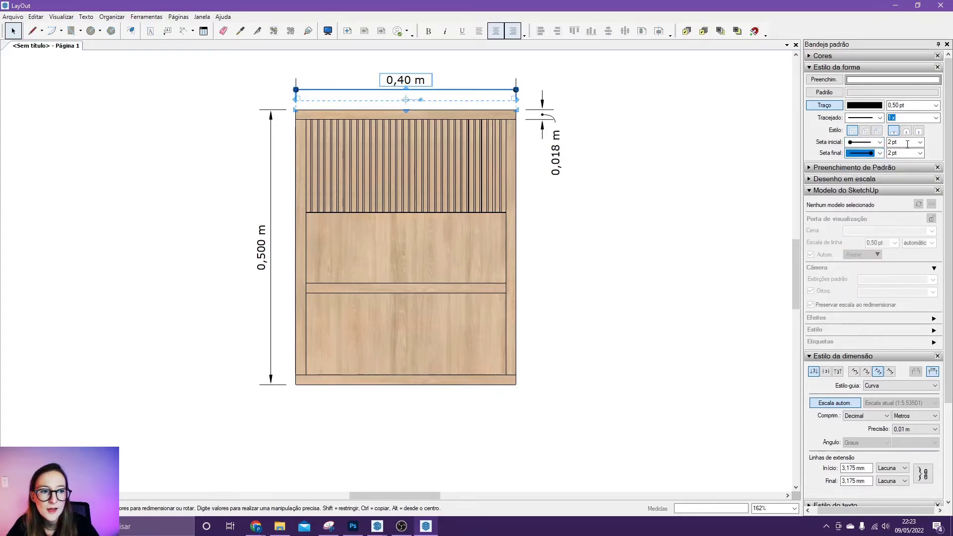
Step: Reduce the start and end arrowhead sizes on the width dimension to 1 pt
scroll(527, 69, up, 3)
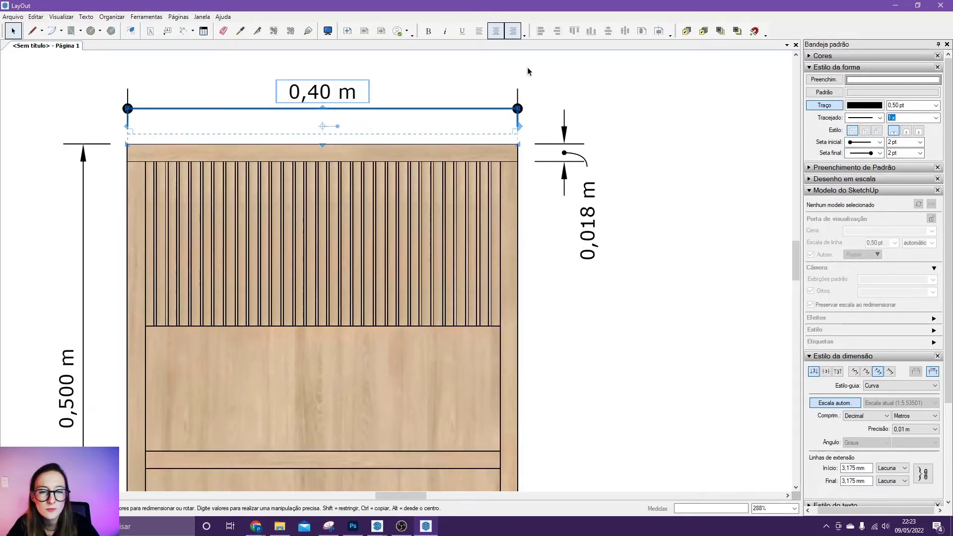
click(919, 141)
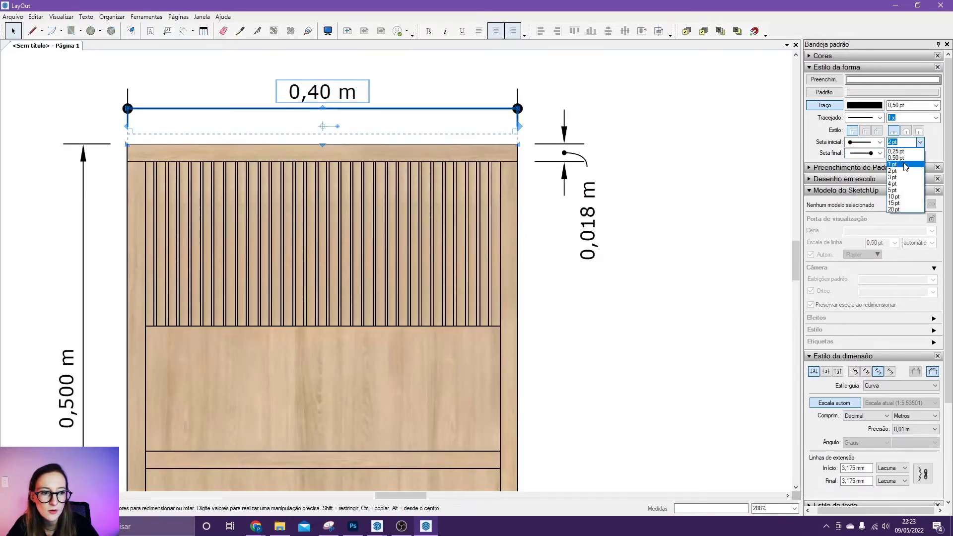
click(902, 165)
click(919, 152)
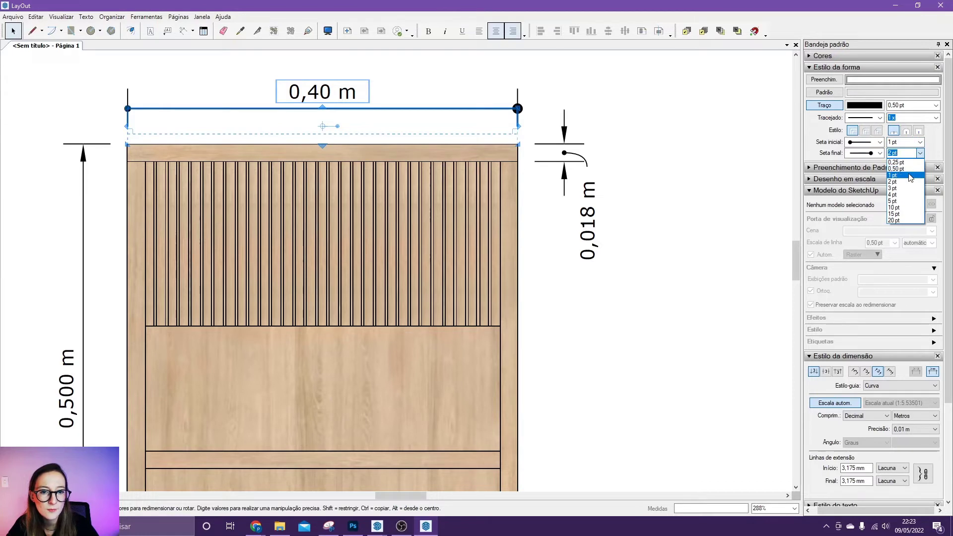
click(895, 175)
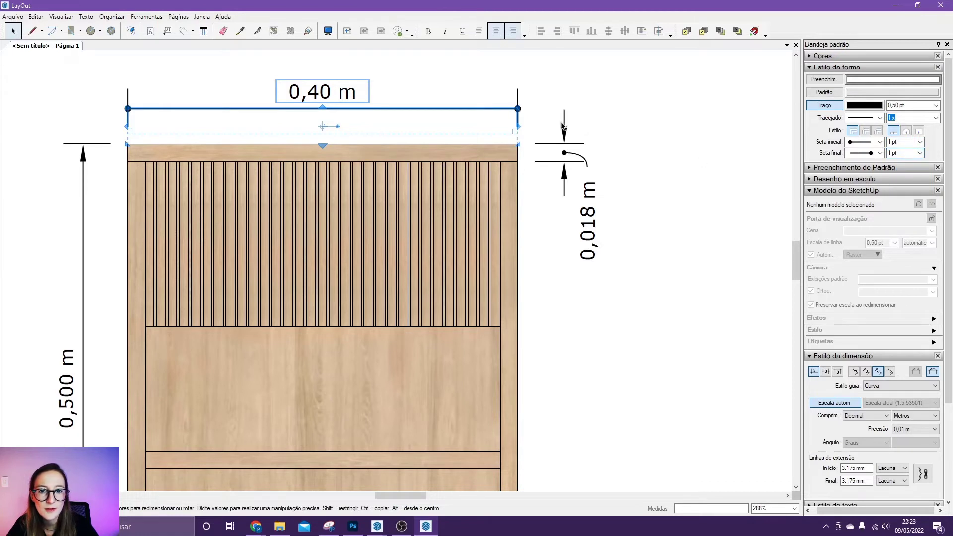
Step: Change the start and end arrowheads of the top panel's thickness dimension to diagonal slashes
click(587, 242)
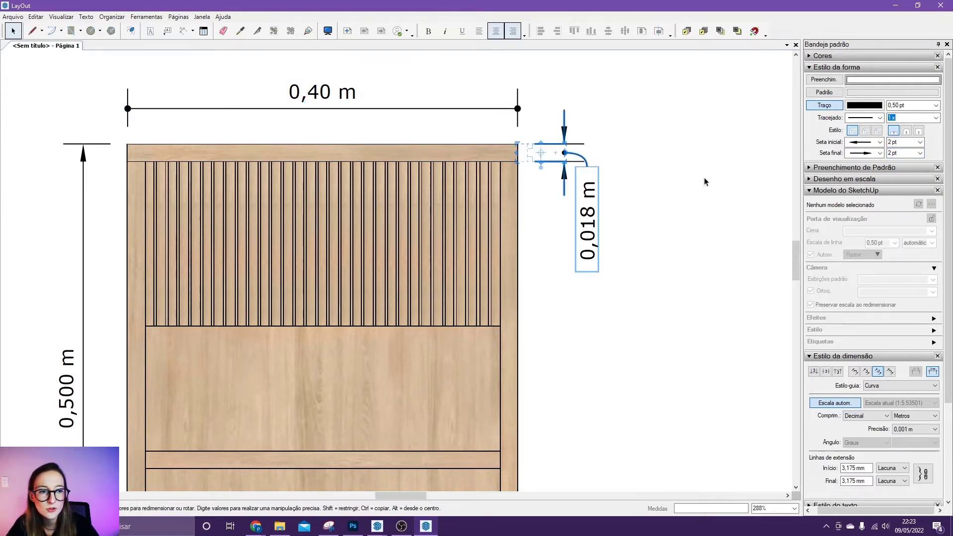
click(878, 142)
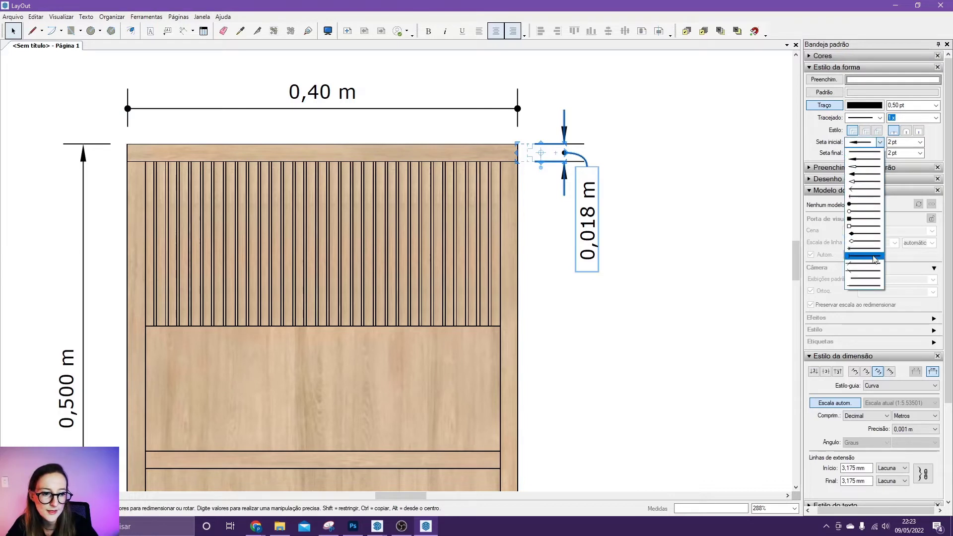
click(862, 265)
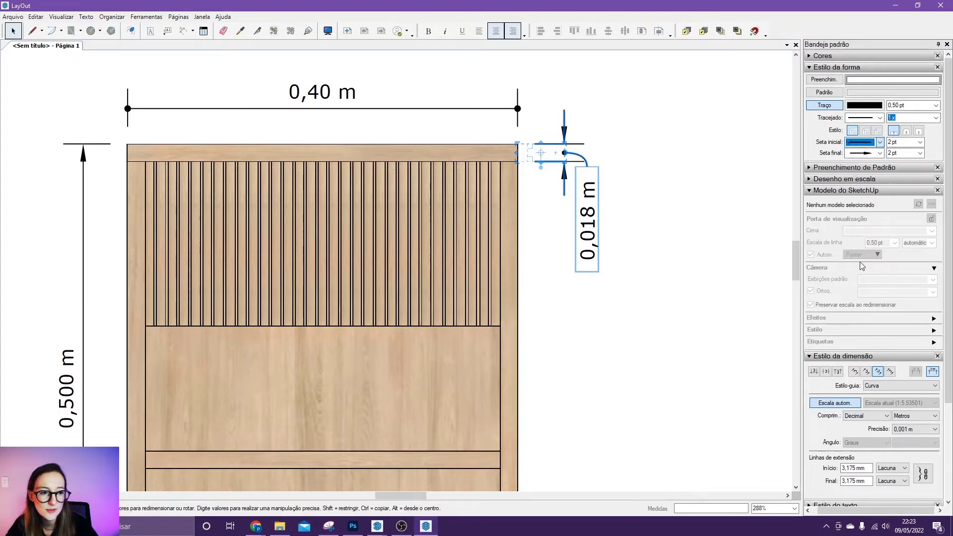
click(879, 153)
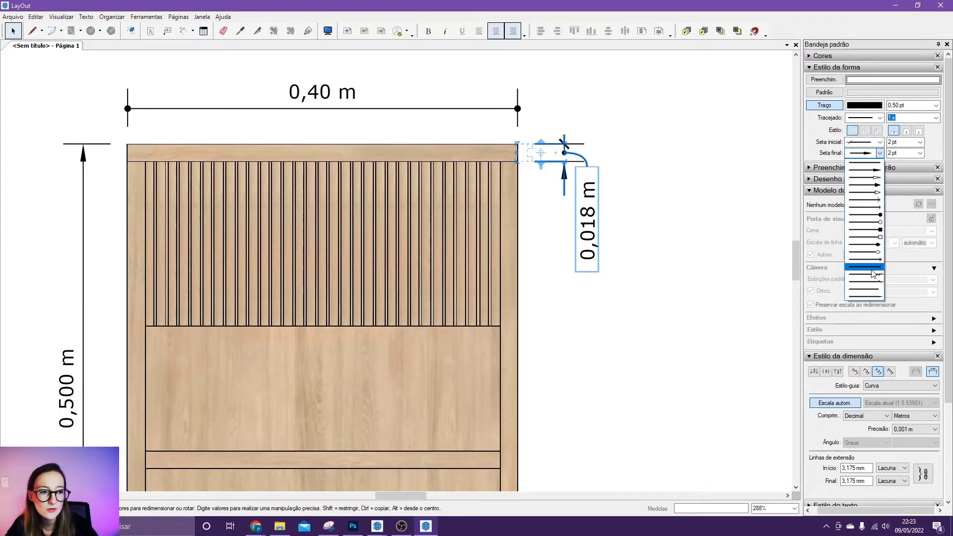
click(873, 275)
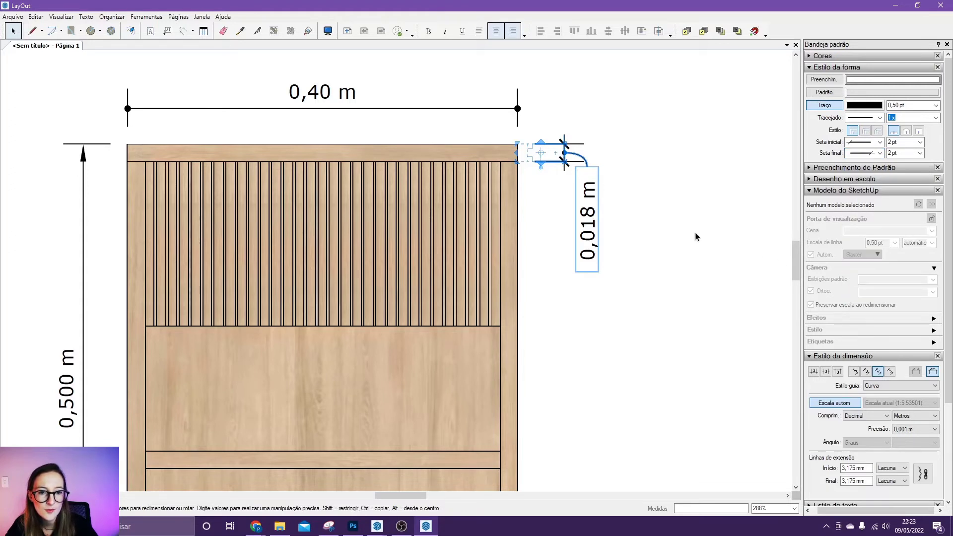
click(694, 232)
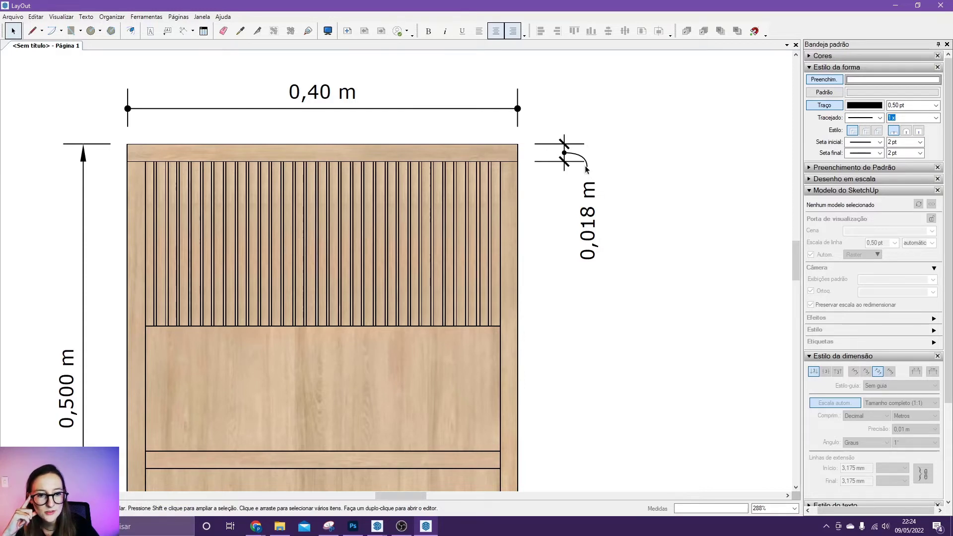
Step: Place the thickness dimension's text above its dimension line
click(591, 228)
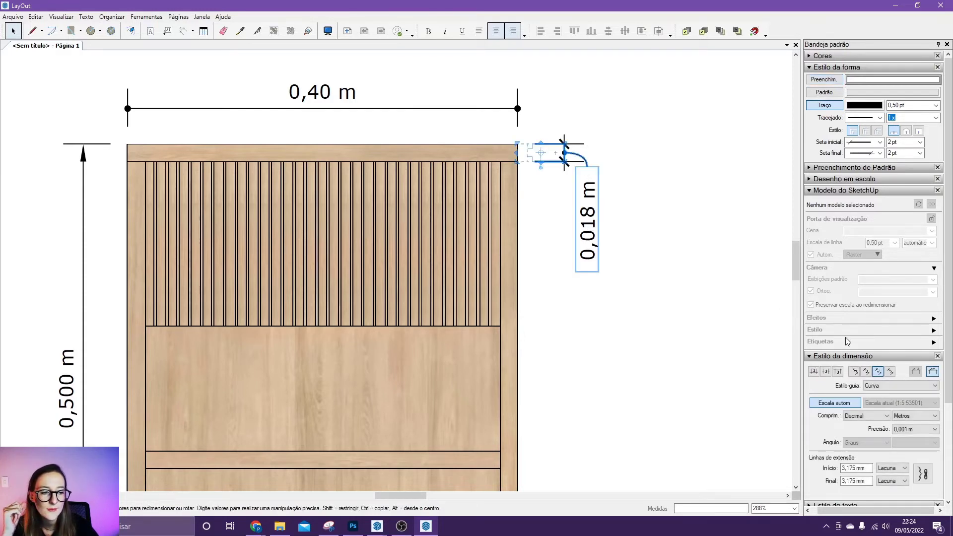
click(814, 371)
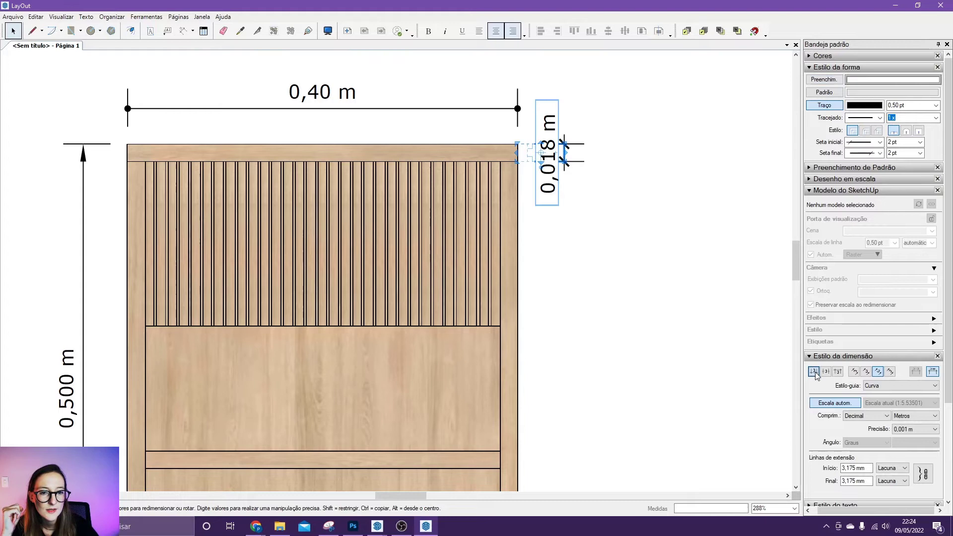
click(610, 172)
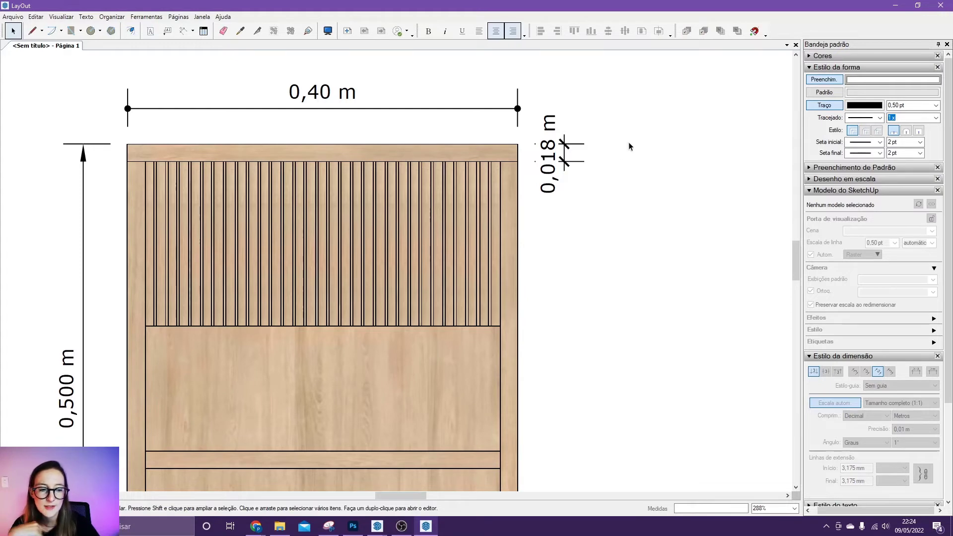
Step: Add an angular dimension between the nightstand's outer right side and bottom edge, placing its arc inside the lower-right corner
scroll(590, 181, down, 4)
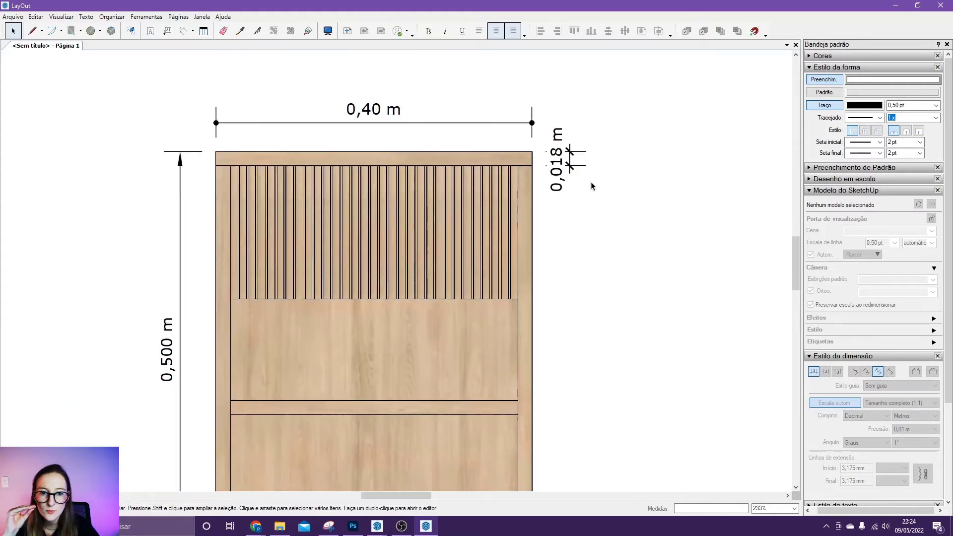
scroll(590, 181, down, 2)
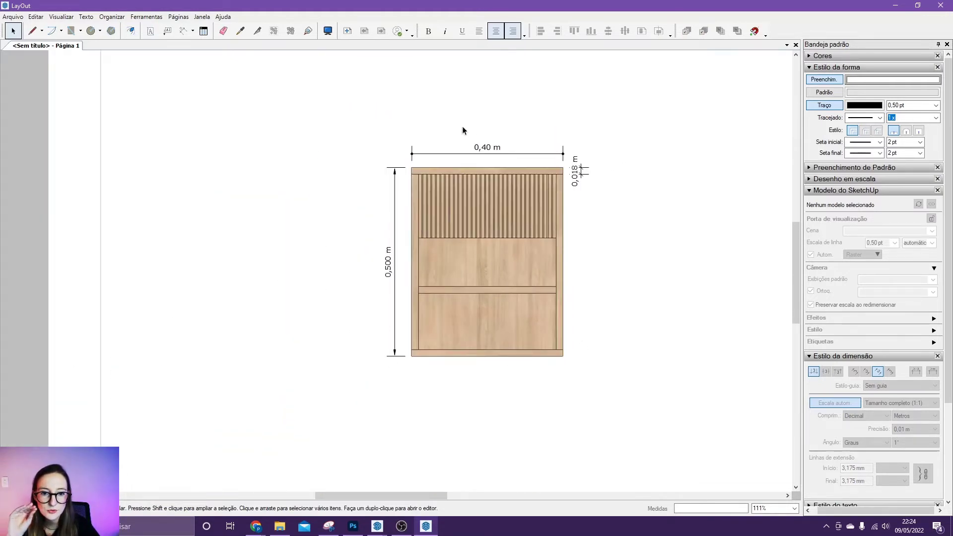
middle_drag(579, 206, 563, 204)
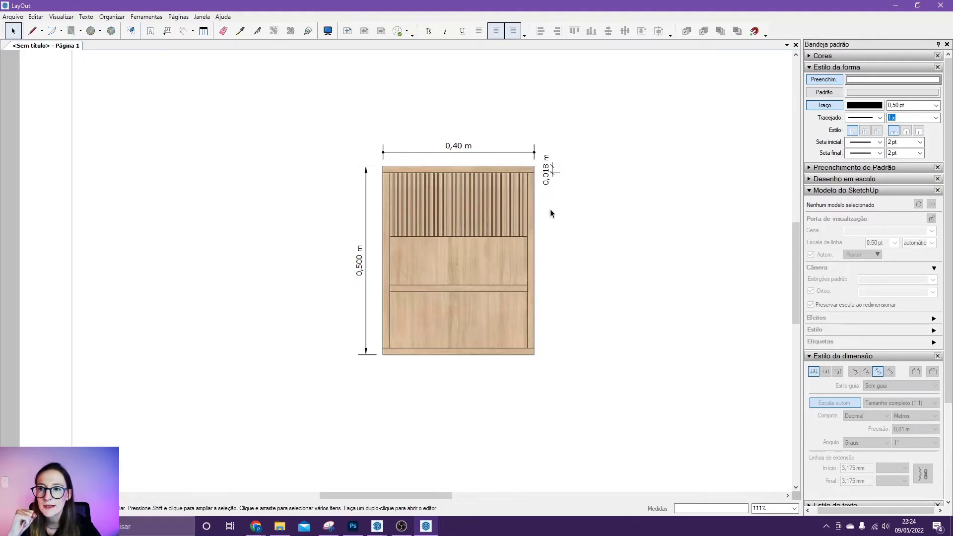
click(193, 32)
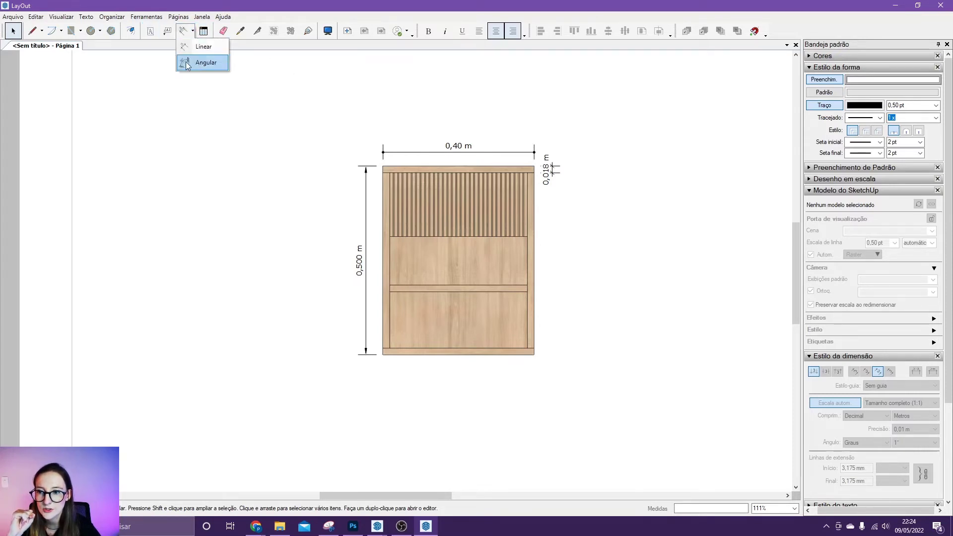
click(206, 62)
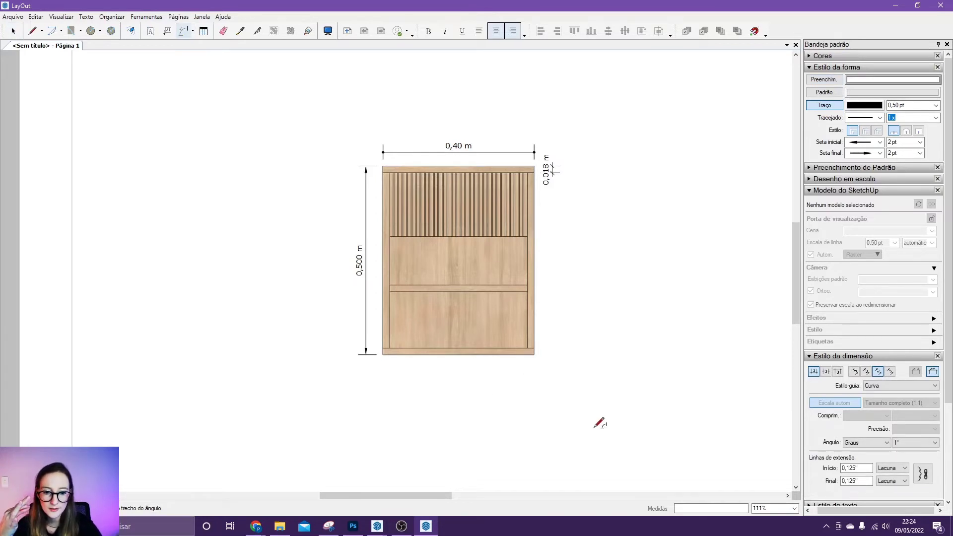
scroll(544, 377, up, 5)
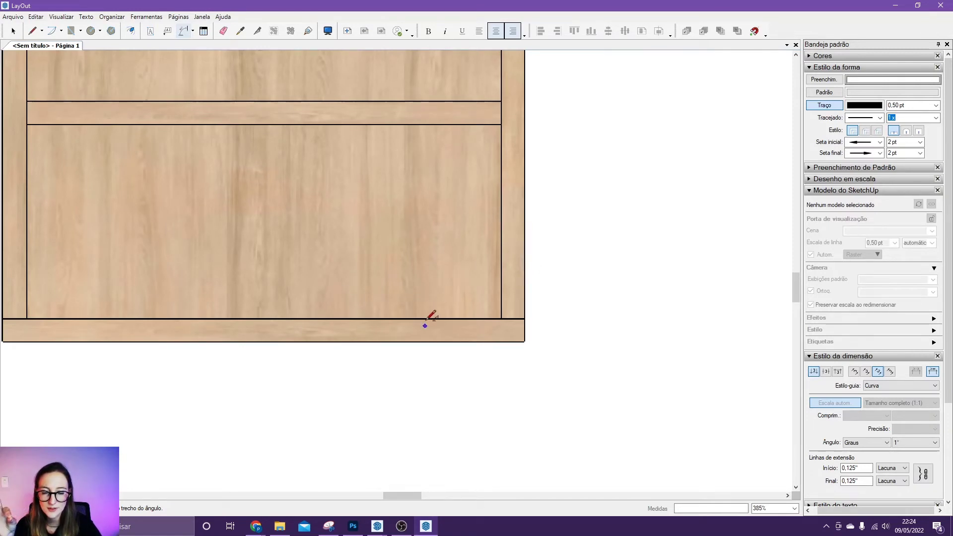
click(525, 257)
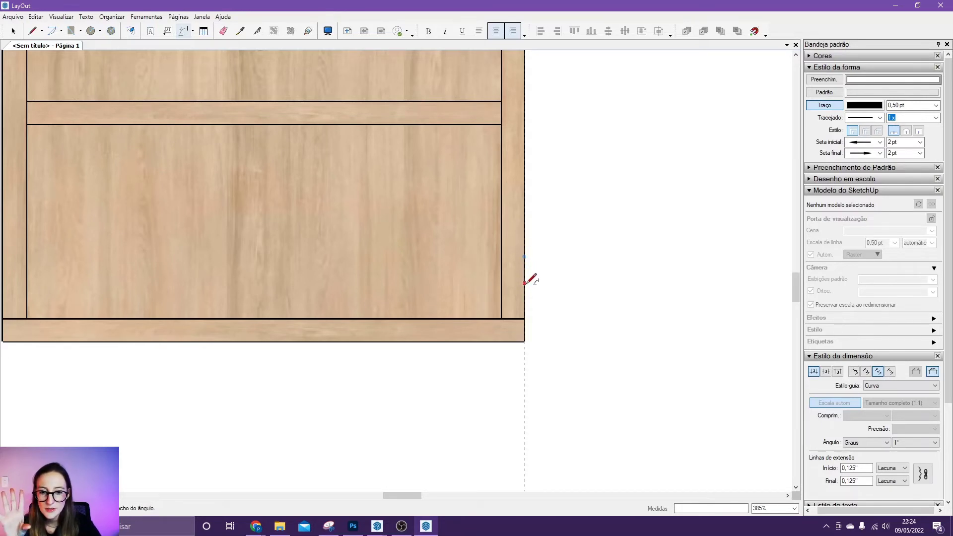
click(524, 342)
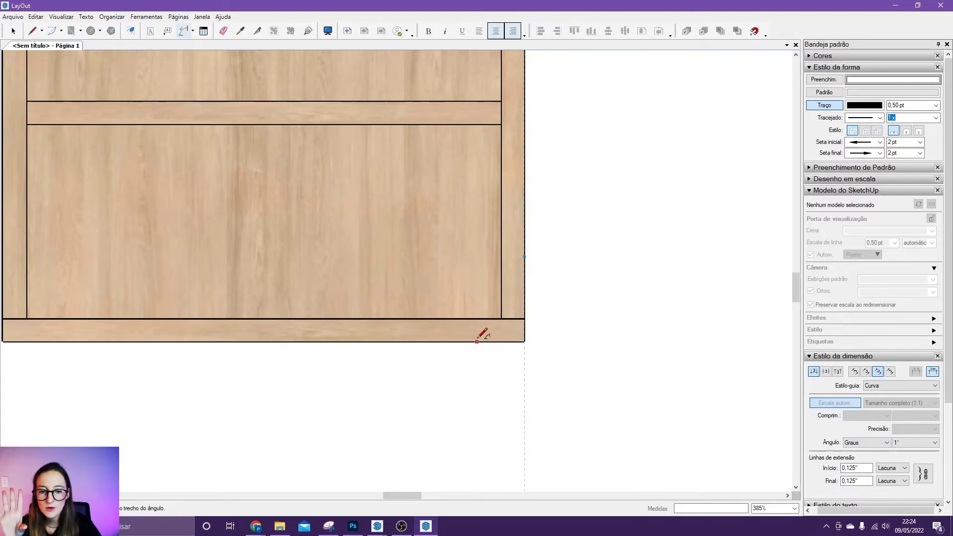
click(433, 341)
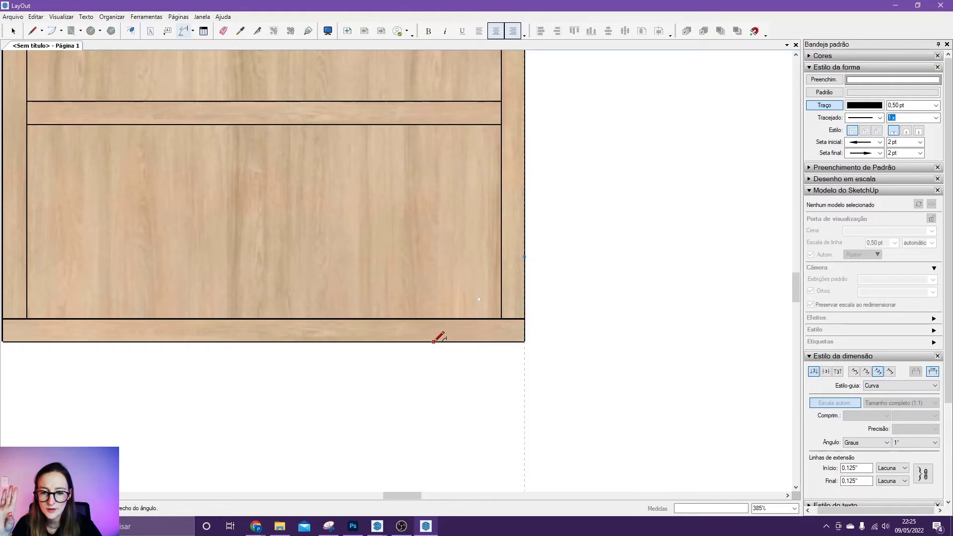
click(524, 341)
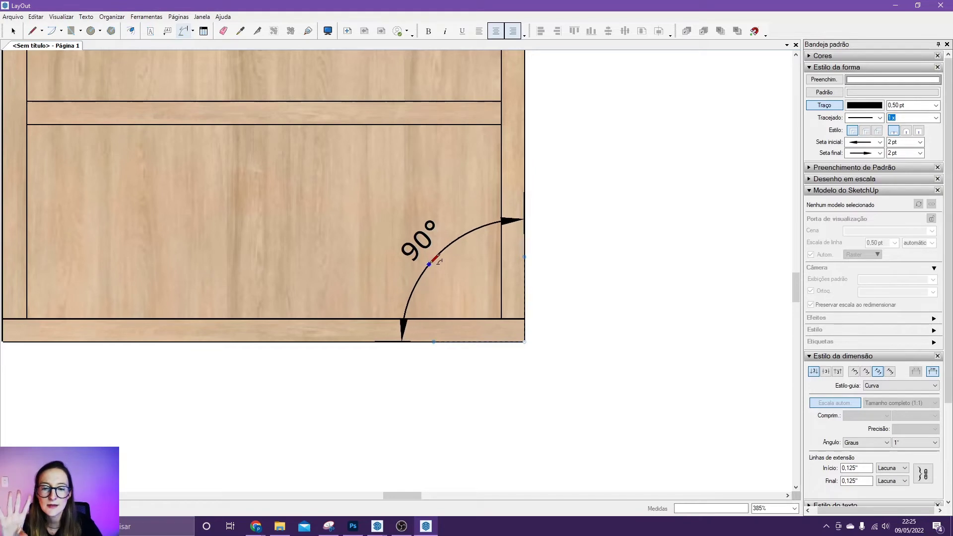
click(439, 259)
scroll(495, 317, down, 3)
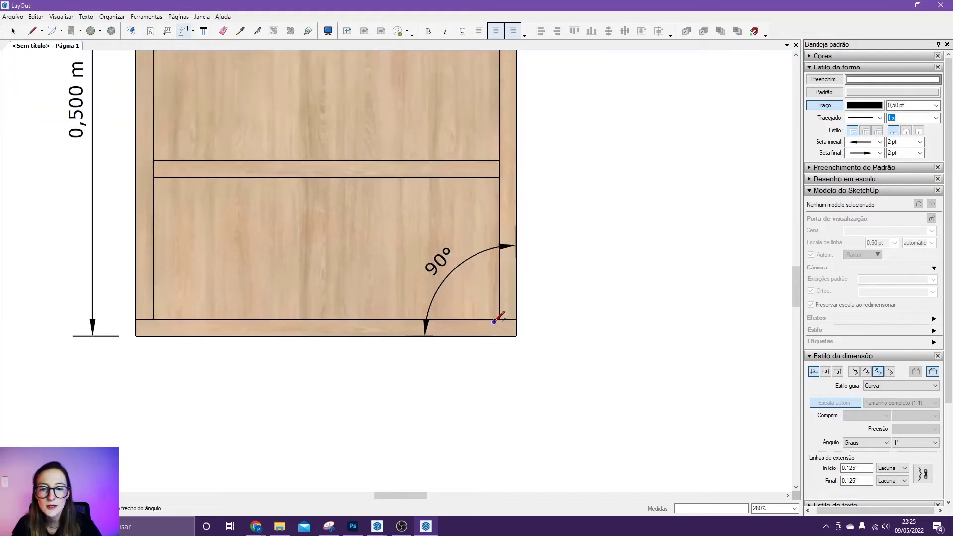
key(space)
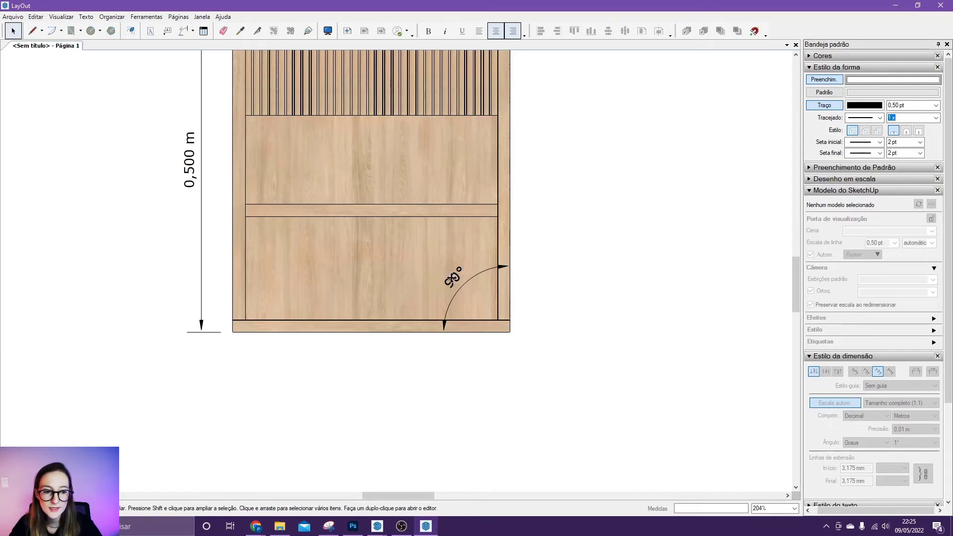
Step: Try angle precisions of 0.1° and 0.01° on the corner's angular dimension and return it to 1°
click(452, 279)
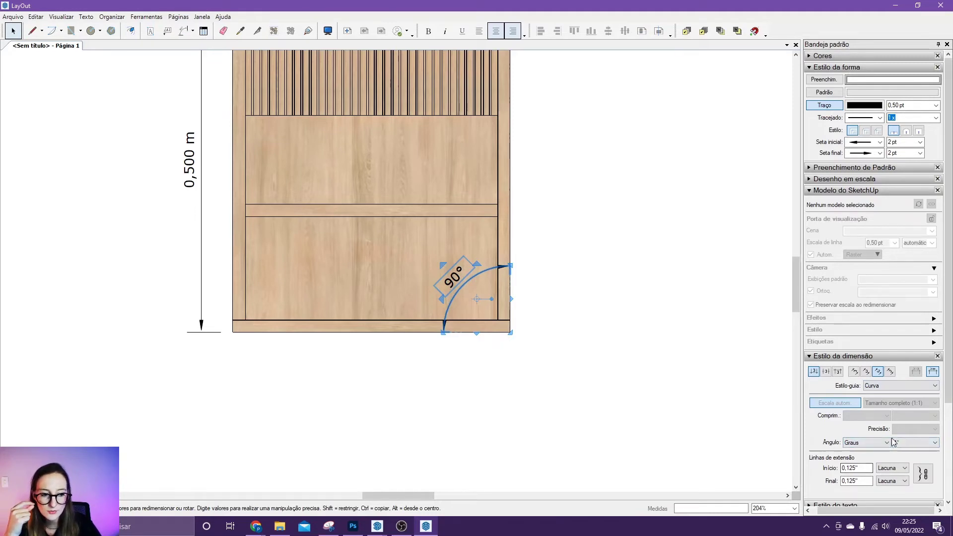
click(934, 443)
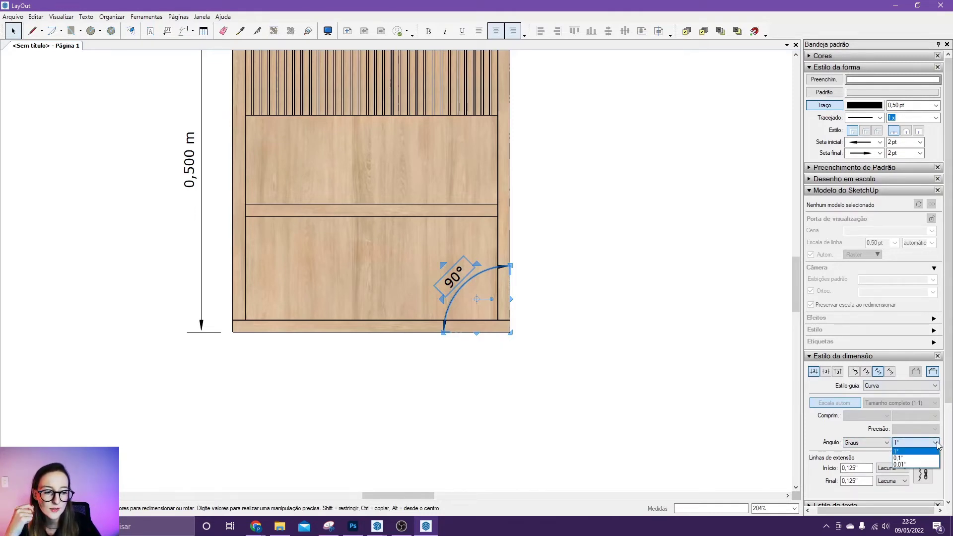
click(922, 457)
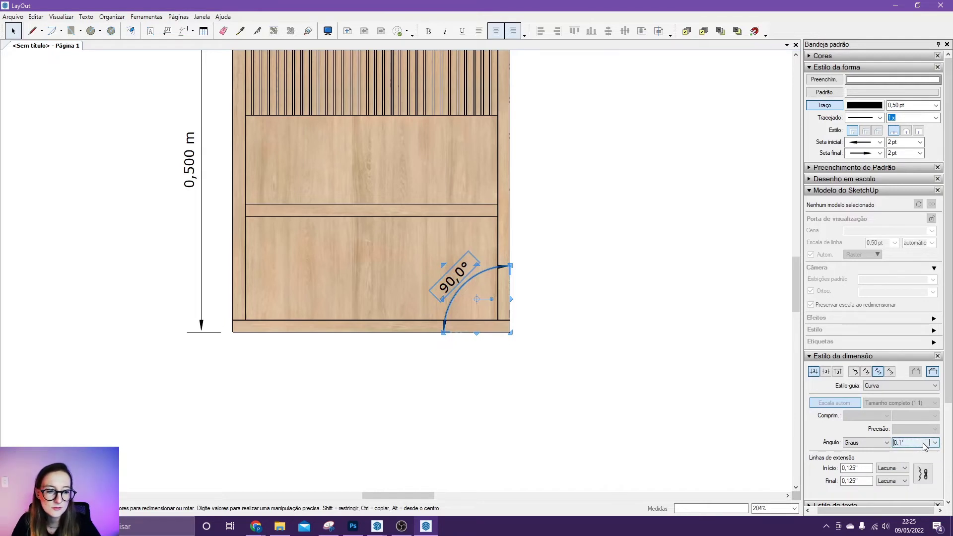
click(922, 443)
click(922, 464)
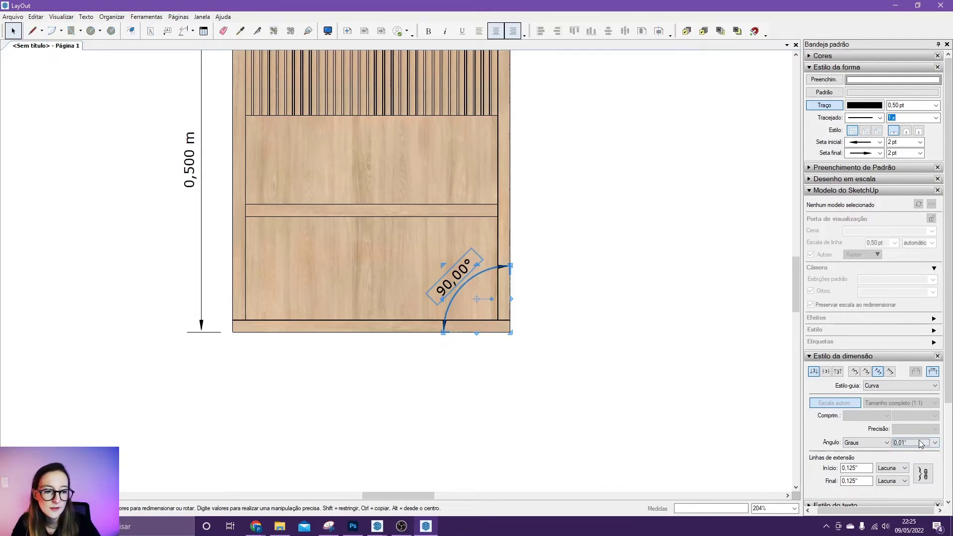
click(920, 443)
click(907, 450)
Step: Try radians as the unit of the corner's angular dimension and switch it back to degrees
click(878, 443)
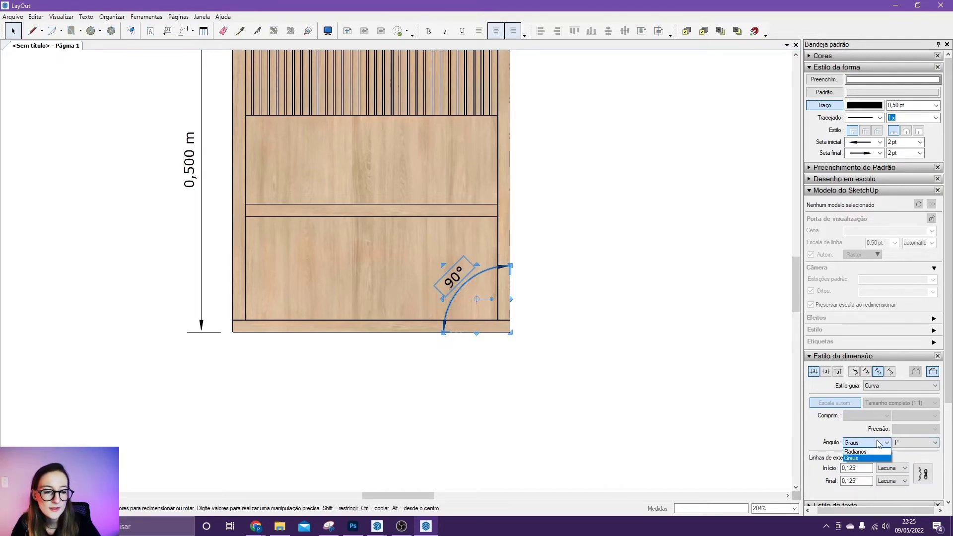
click(854, 452)
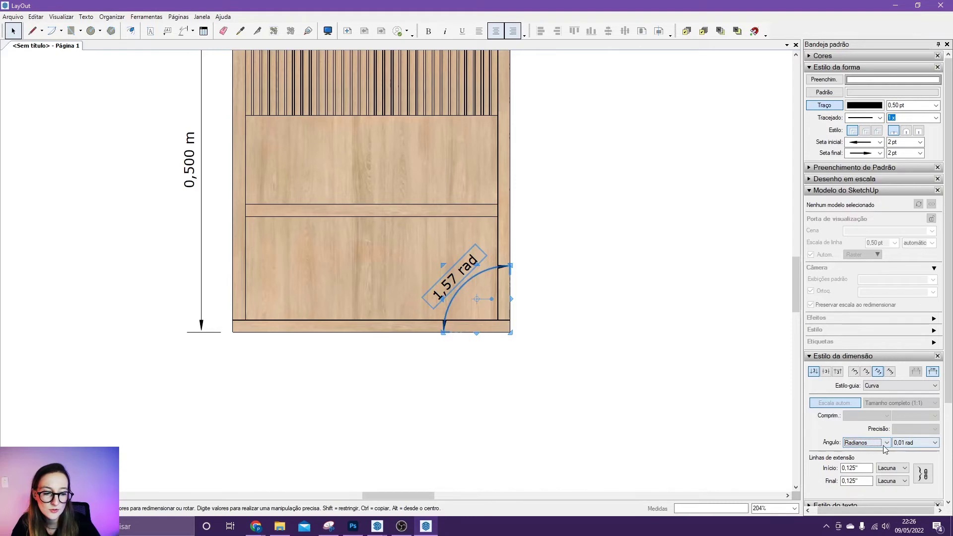
click(882, 444)
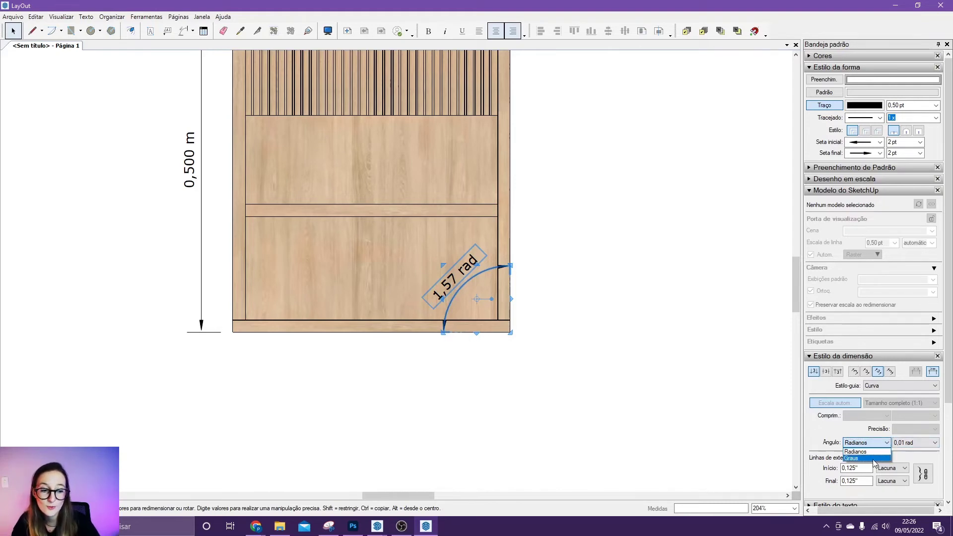
click(872, 458)
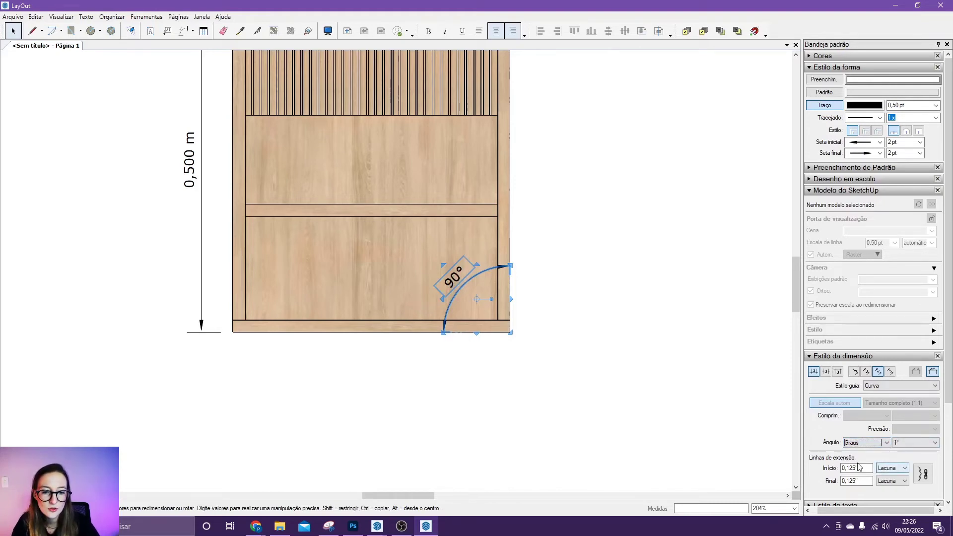
click(538, 357)
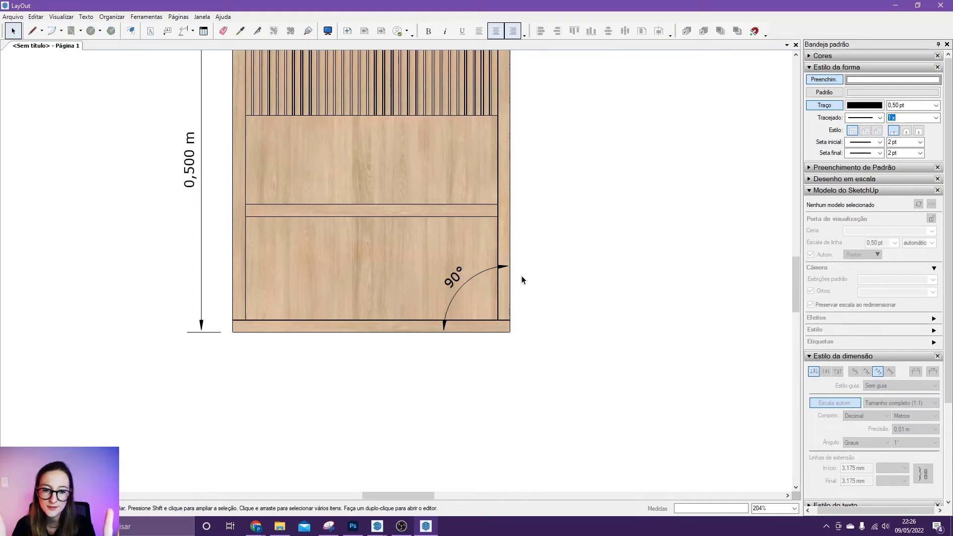
Step: Draw an empty text box beside the upper part of the nightstand and display the text style settings
scroll(521, 279, down, 5)
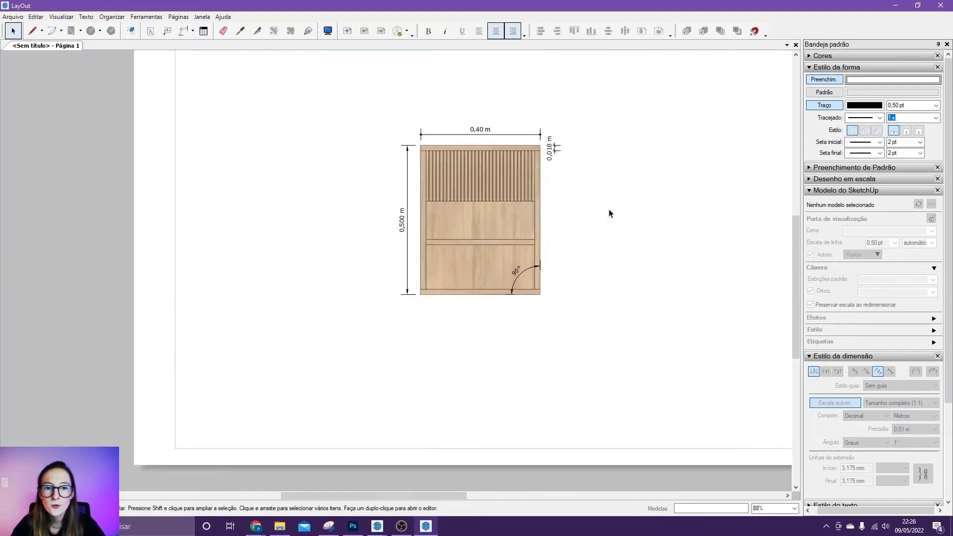
mouse_move(598, 209)
middle_down()
mouse_move(483, 218)
mouse_move(474, 233)
middle_up()
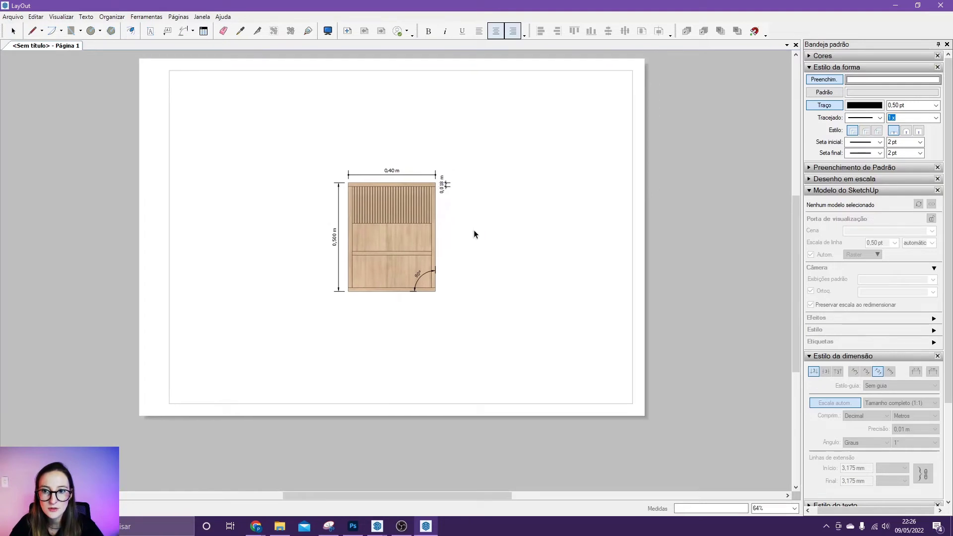
click(150, 32)
drag(471, 180, 592, 220)
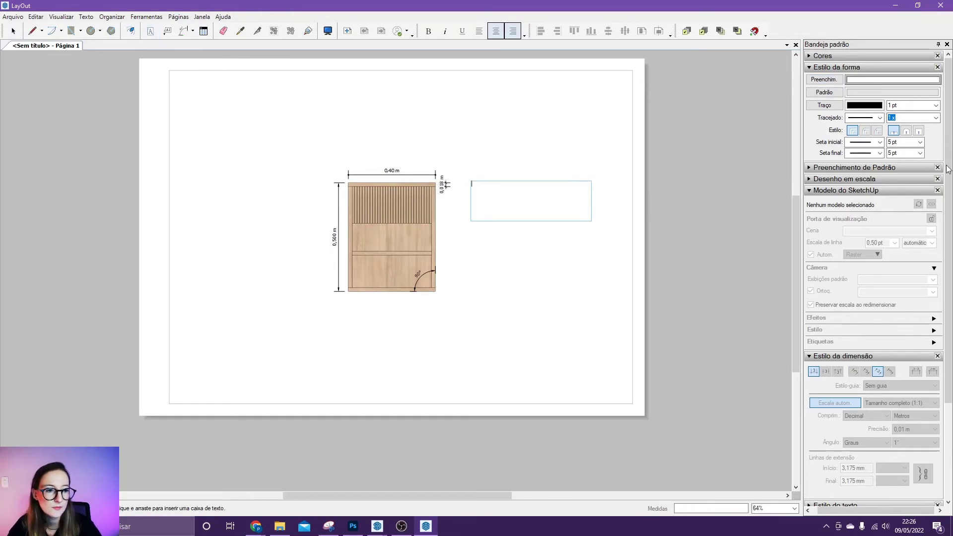
drag(948, 166, 943, 271)
click(838, 384)
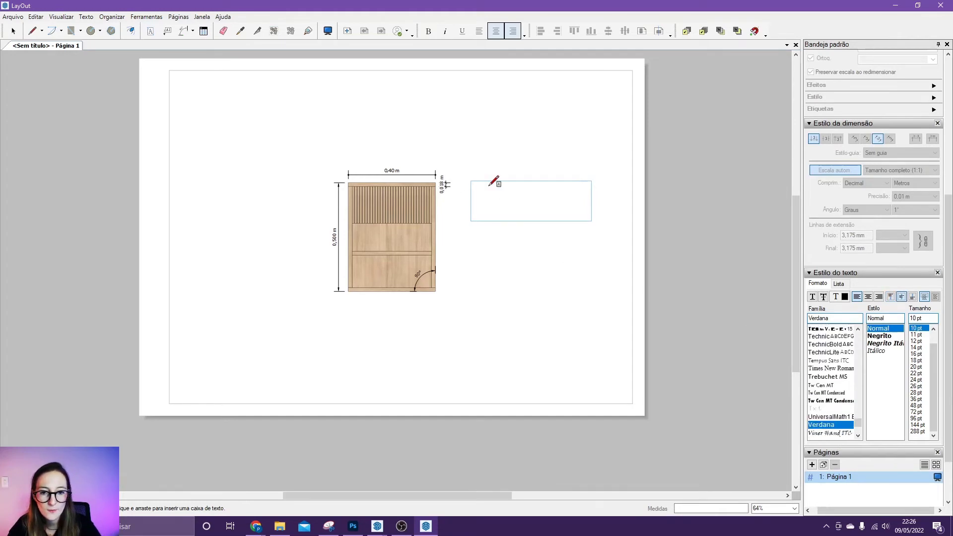
key(space)
scroll(481, 184, up, 3)
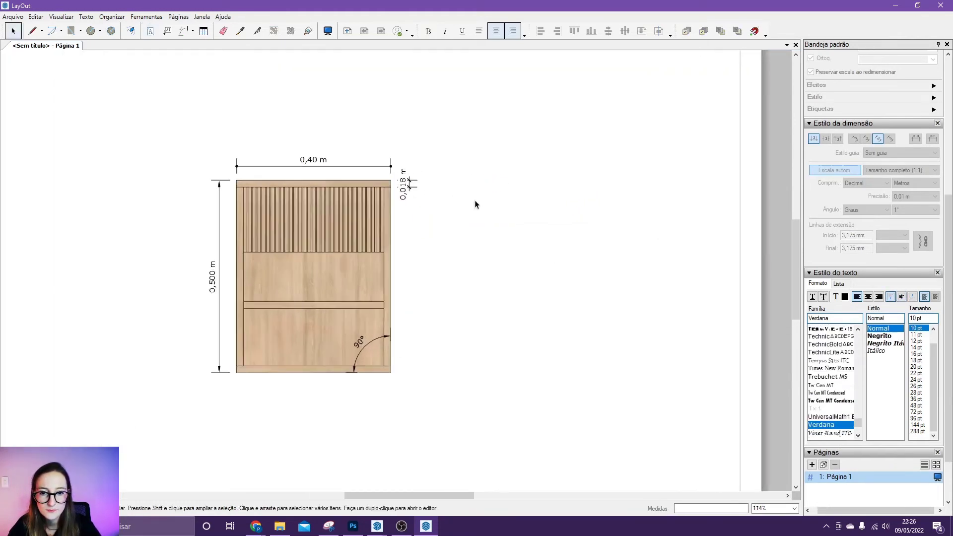
Step: Add a text box to the right of the nightstand reading "PROJETO DE UMA MESA DE CABECEIRA, INFORMAÇÕES:" without list numbering
click(150, 31)
drag(458, 174, 584, 222)
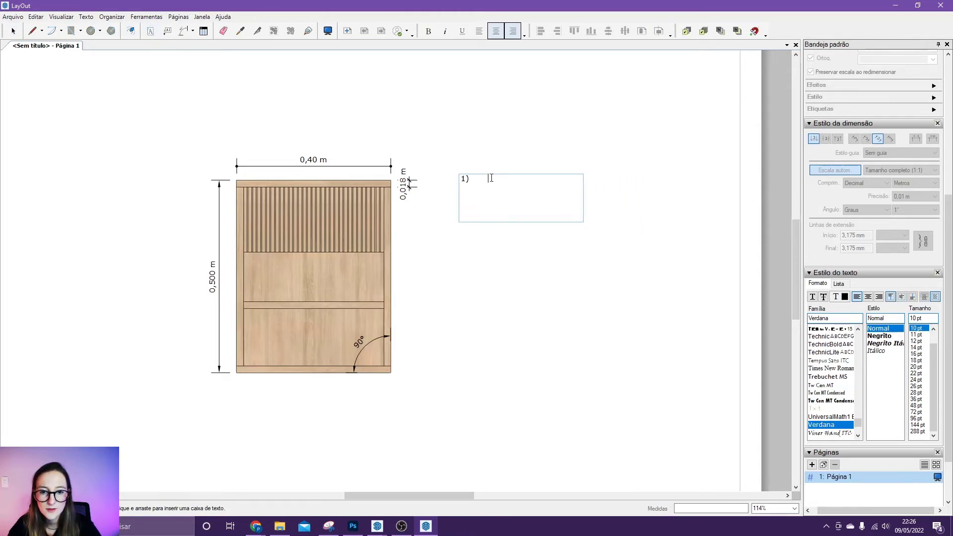
key(BackSpace)
text(PRO)
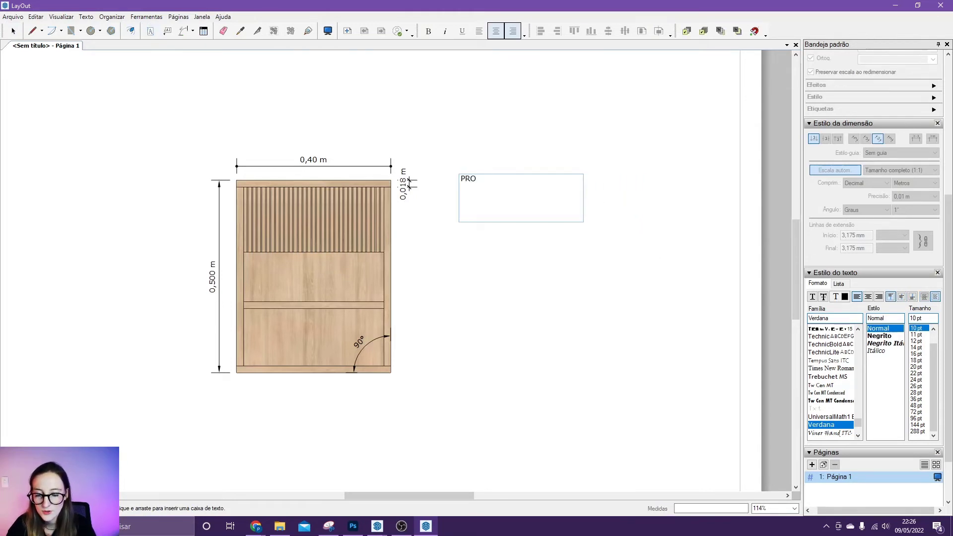
text(JETO DE)
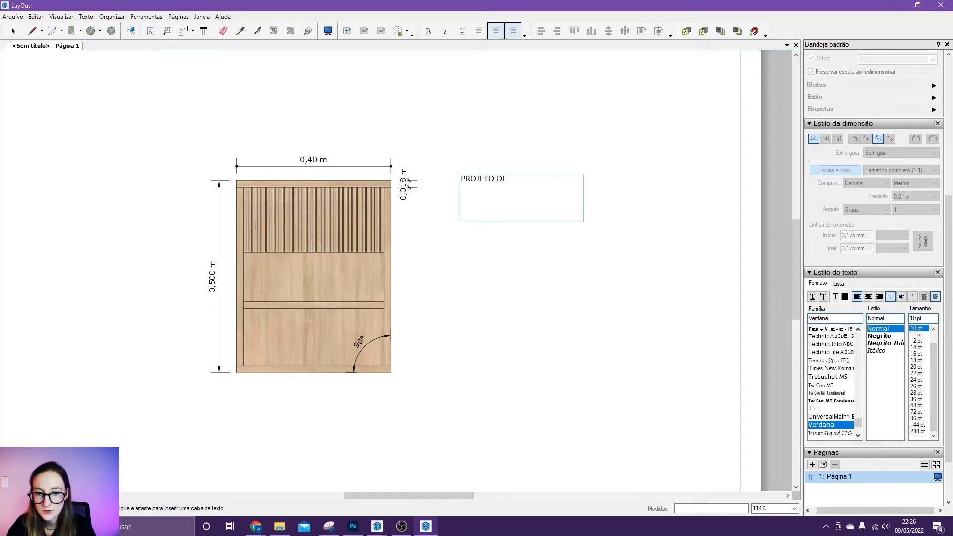
text( UMA MESA DE)
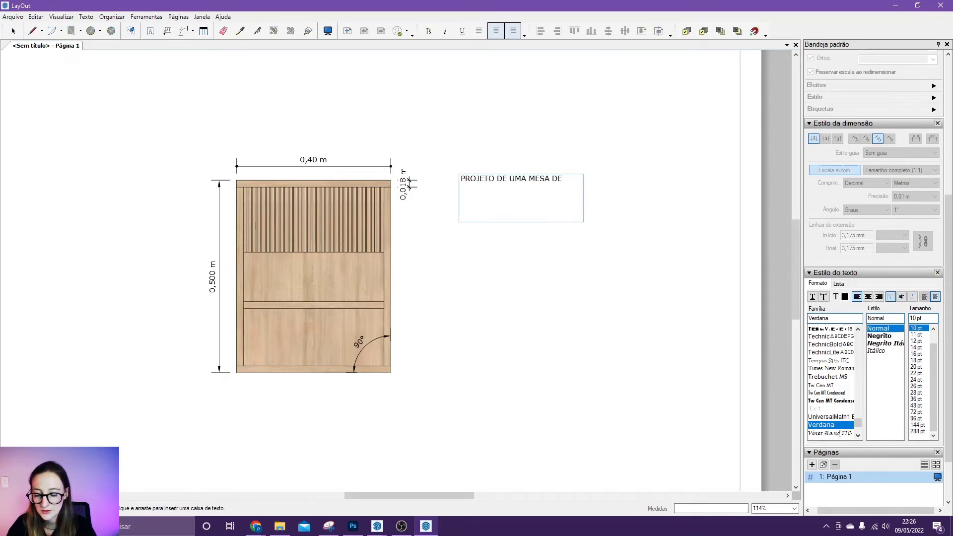
text( CABEC)
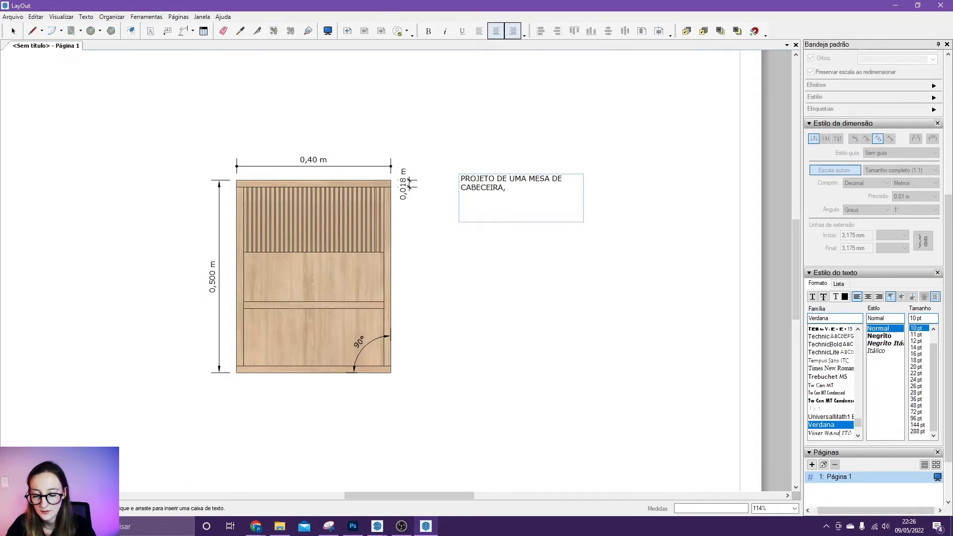
text(EIRA, INFORMAÇ)
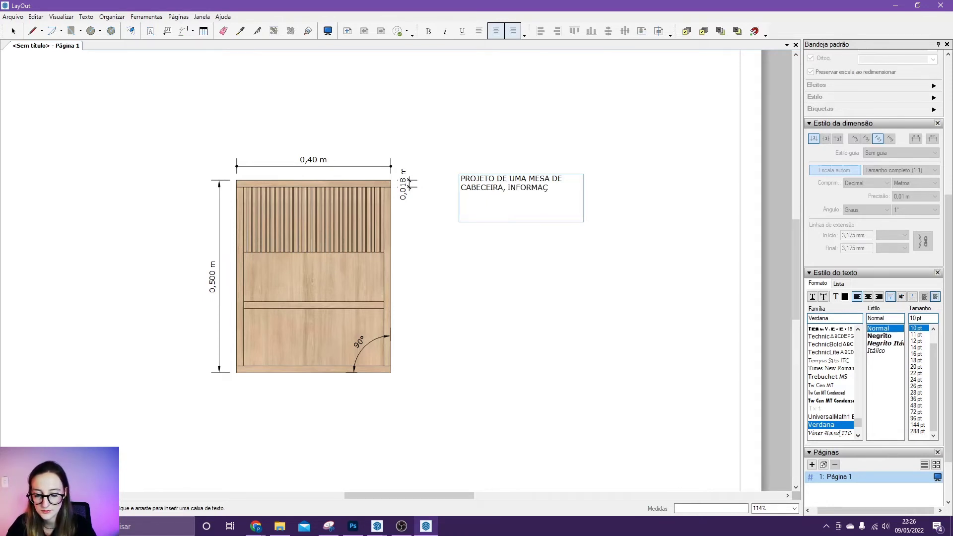
text(ÕES:)
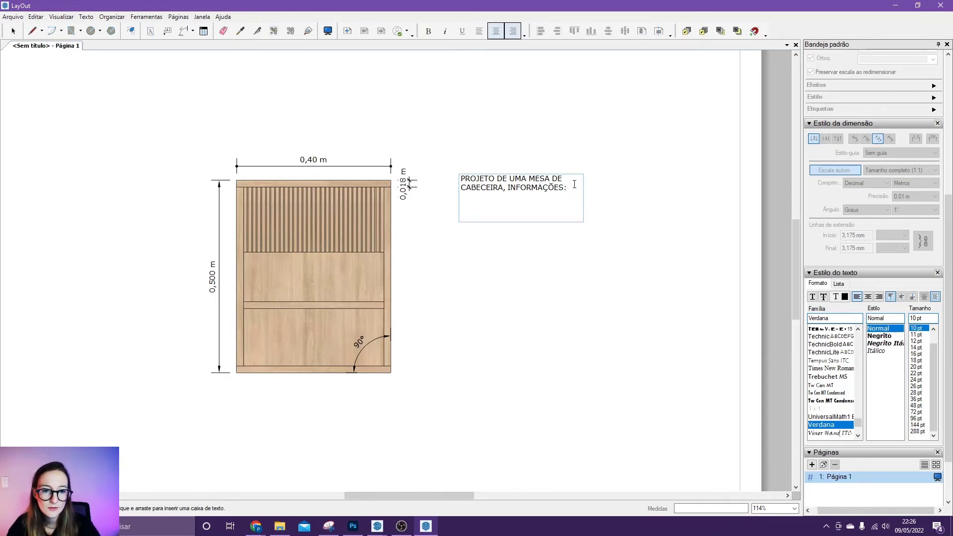
Step: Change the font of the whole note beside the nightstand to Times New Roman
drag(567, 188, 459, 178)
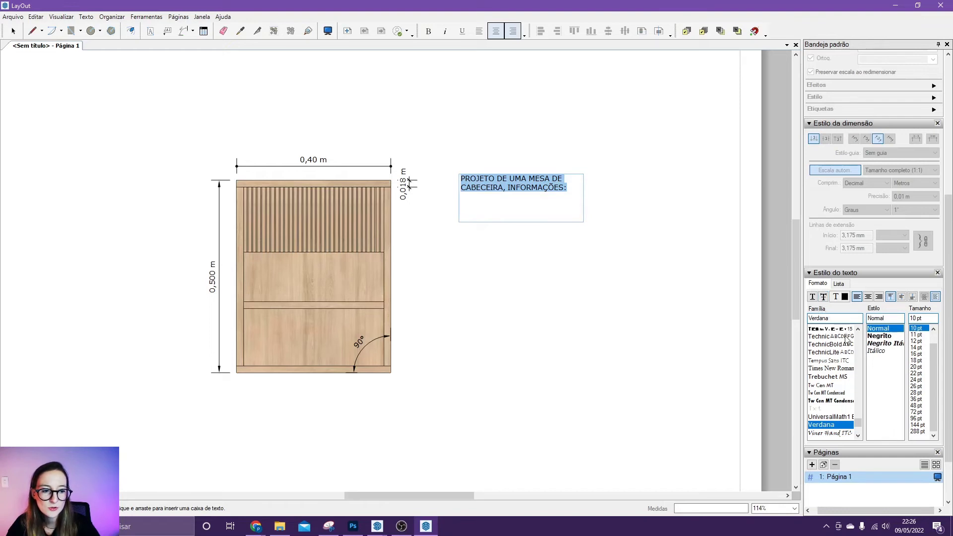
click(828, 368)
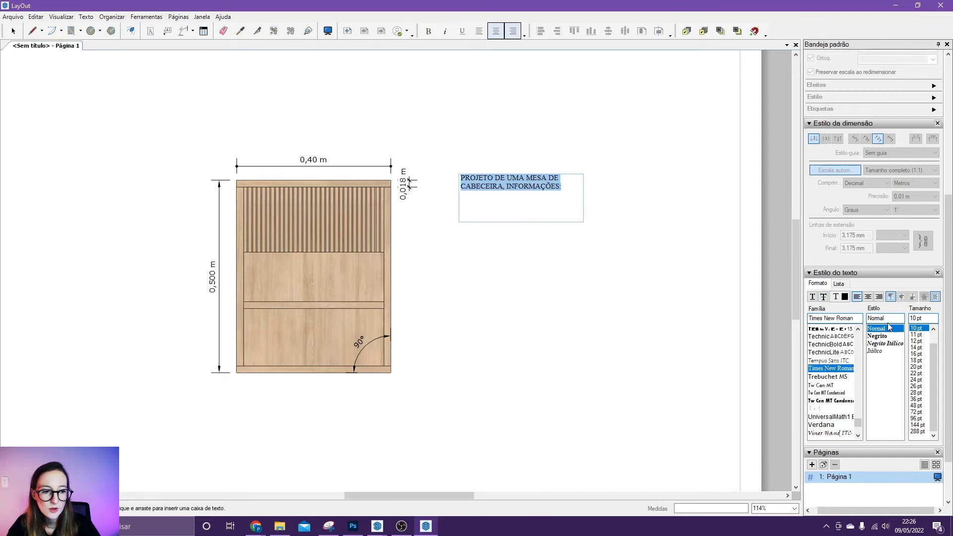
Step: Try the bold italic style on the note's title and leave it in bold (Negrito)
click(877, 336)
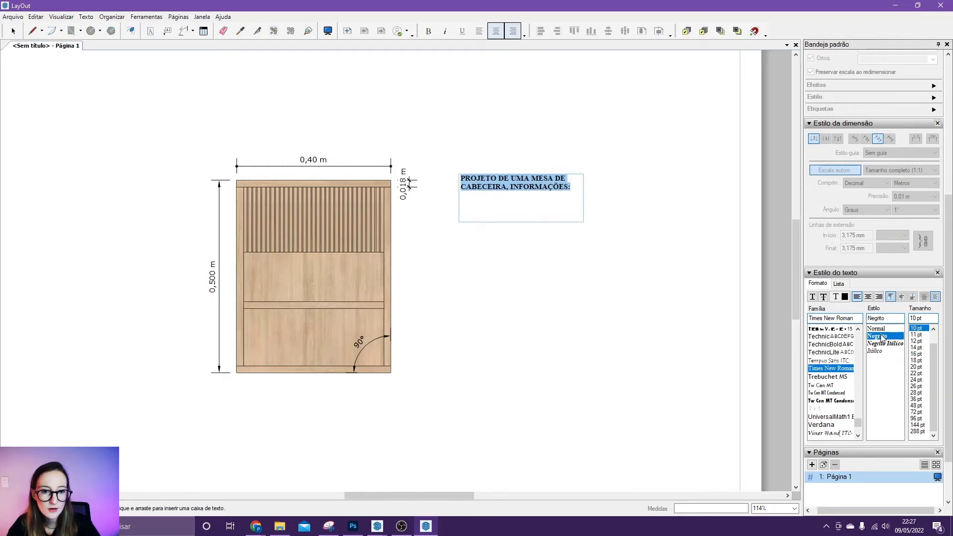
click(883, 344)
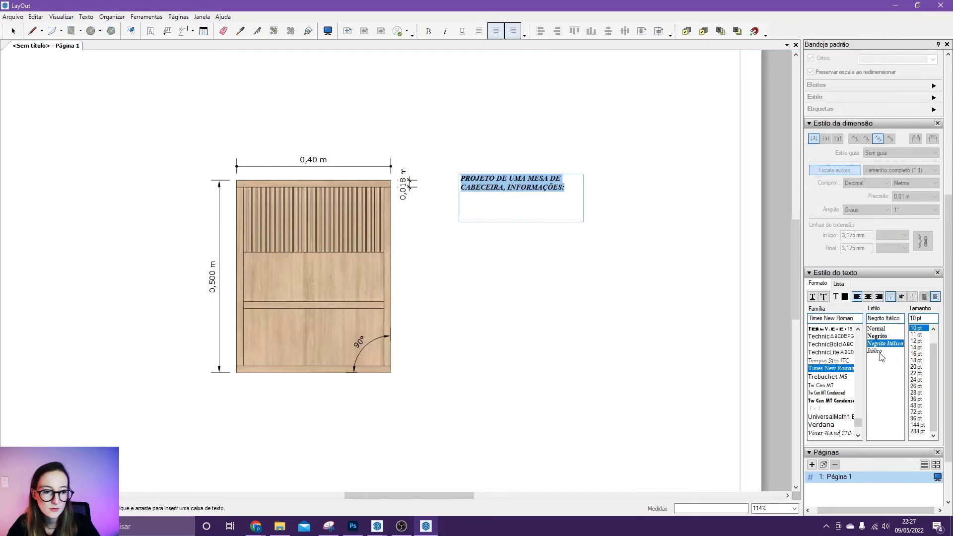
click(878, 352)
click(429, 33)
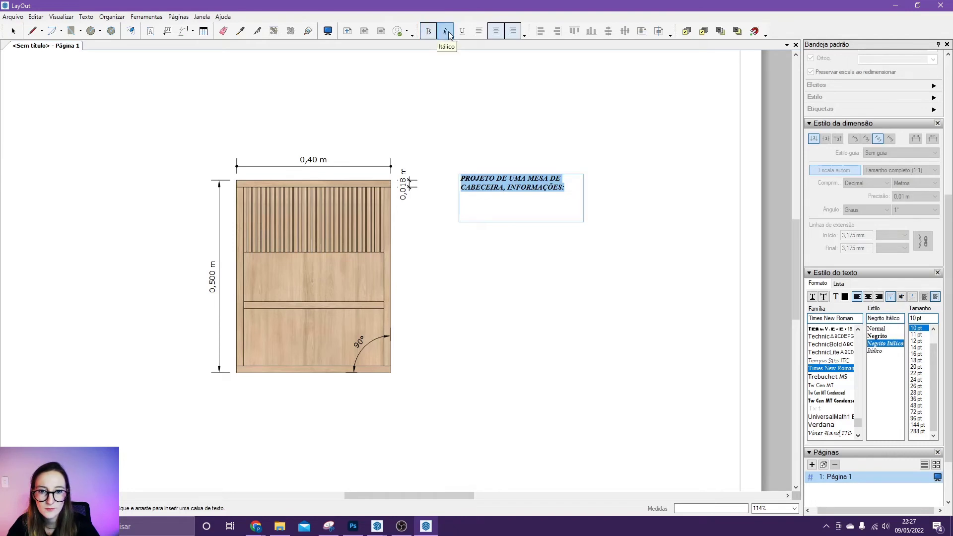
click(446, 32)
click(446, 32)
click(446, 32)
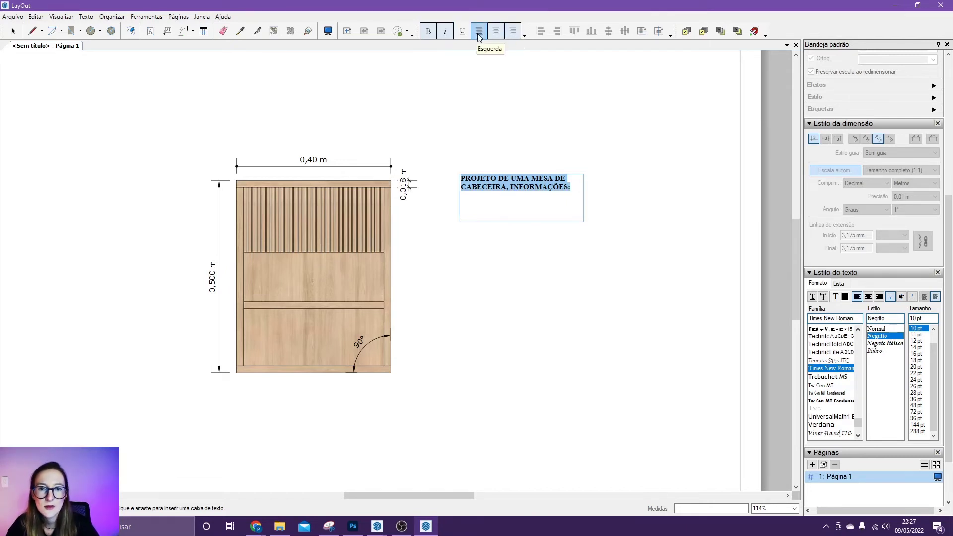
Step: Try centre and right alignment on the note's title, plus middle and bottom anchoring, and return it to the top anchor
click(497, 32)
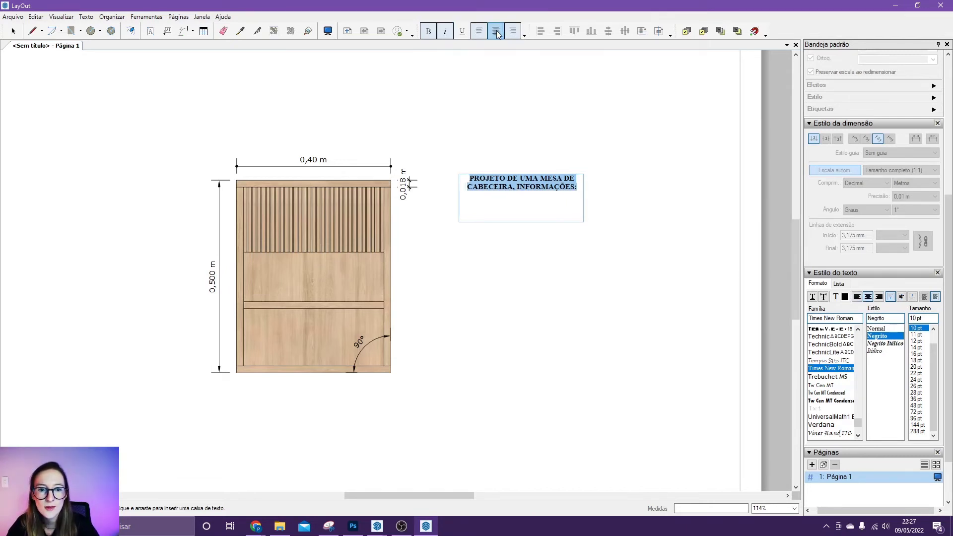
click(513, 32)
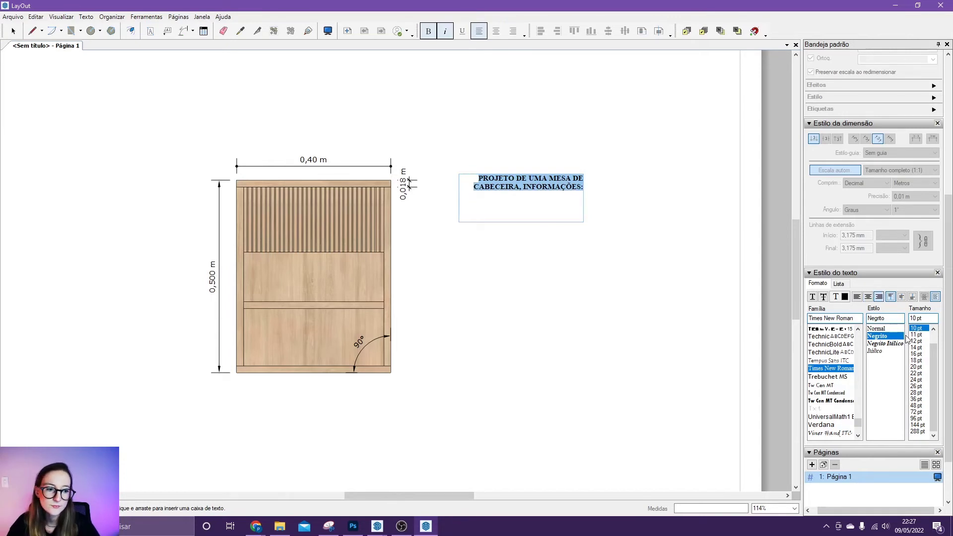
click(901, 296)
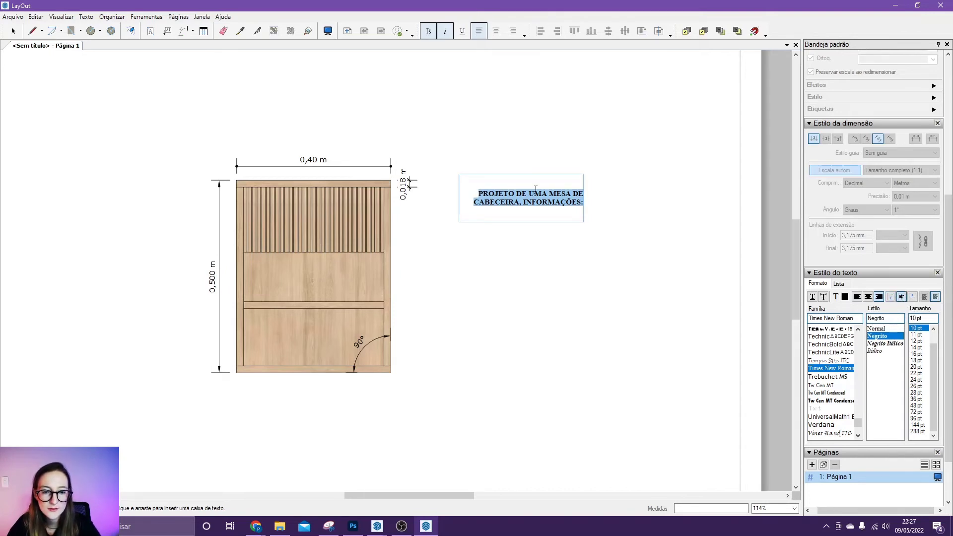
click(911, 297)
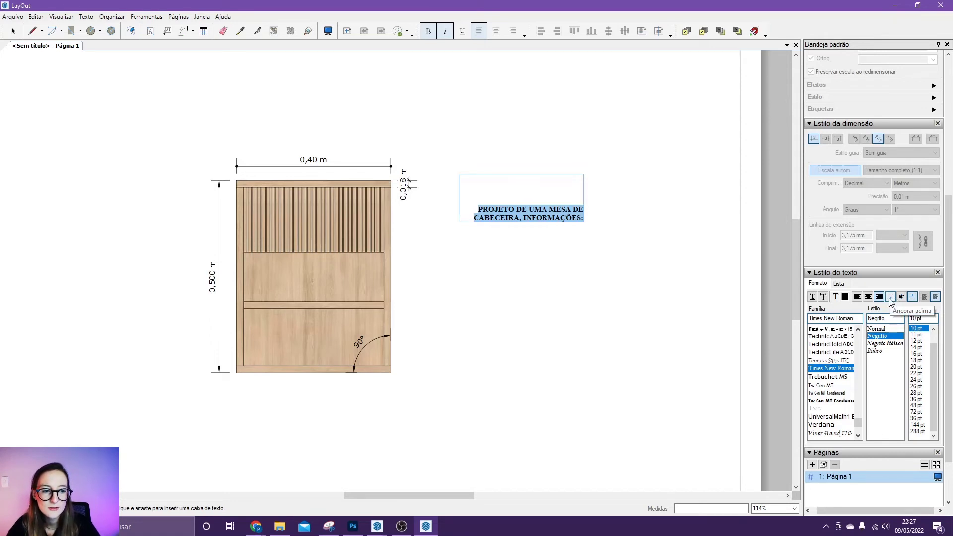
click(891, 298)
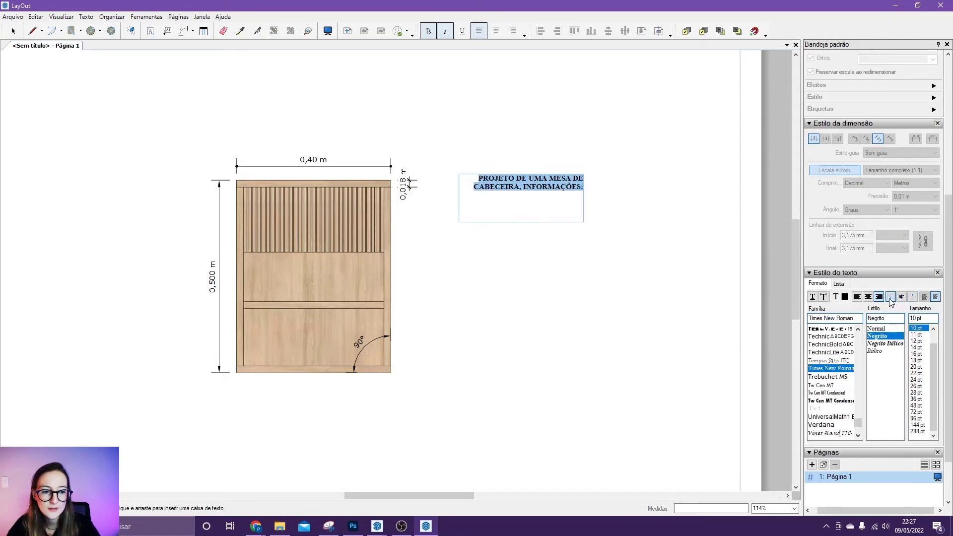
Step: Try underline and strikethrough on the note's title, remove both, and restore its left alignment
click(812, 297)
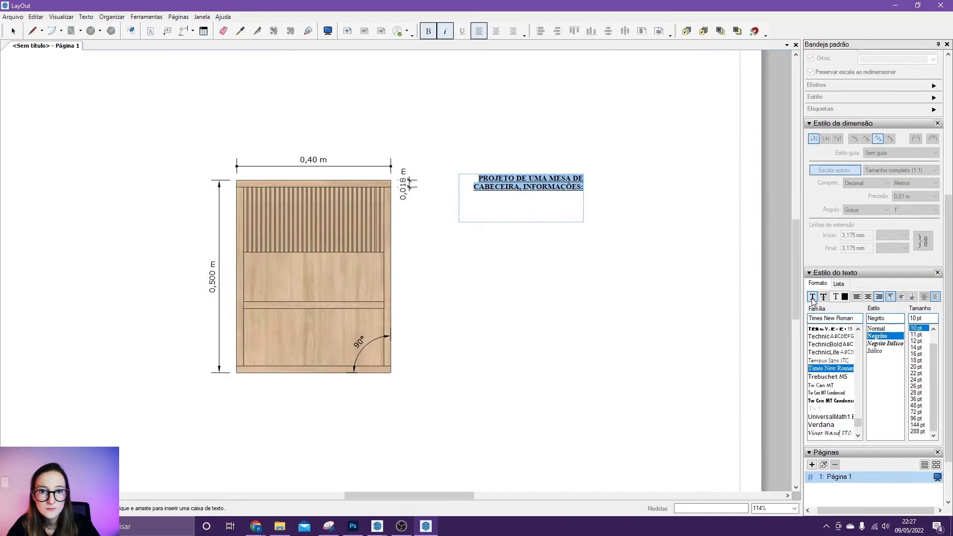
click(462, 32)
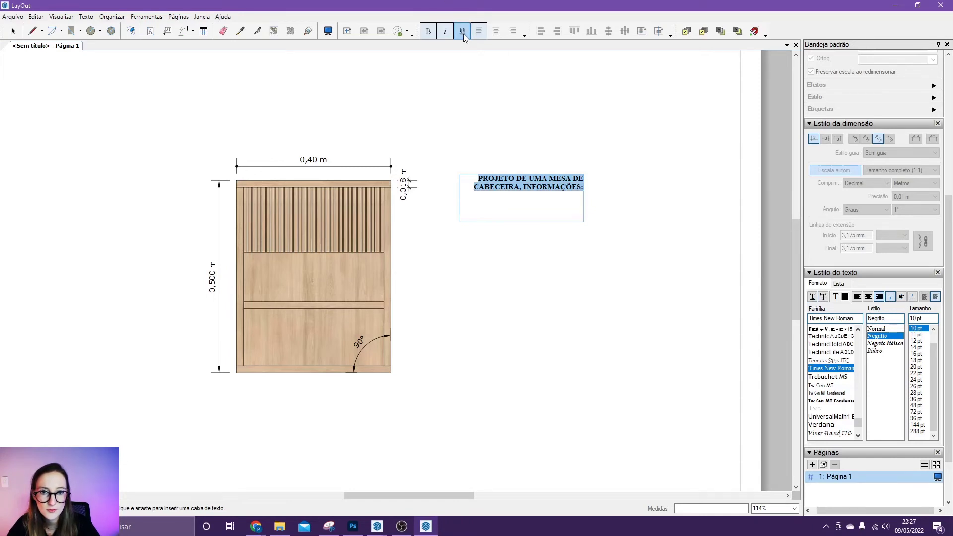
click(823, 296)
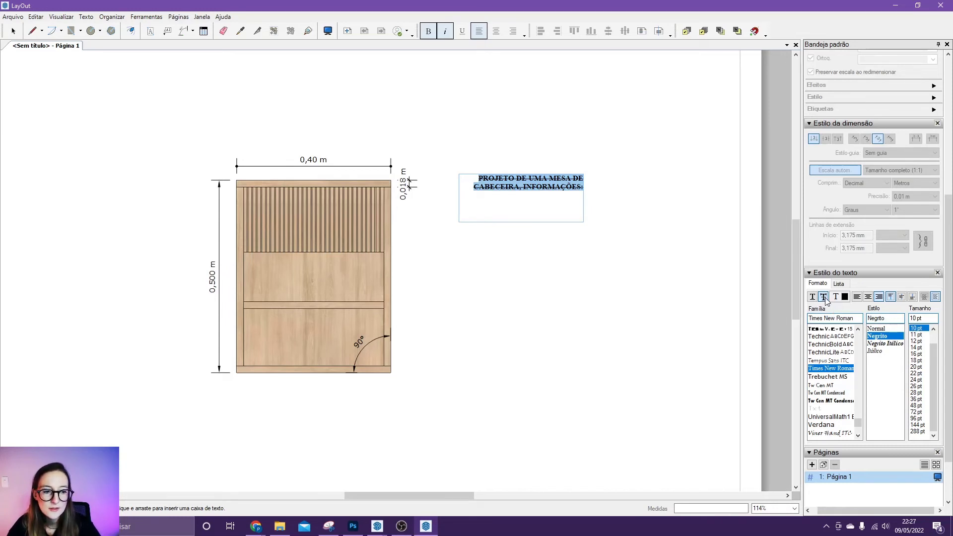
click(823, 296)
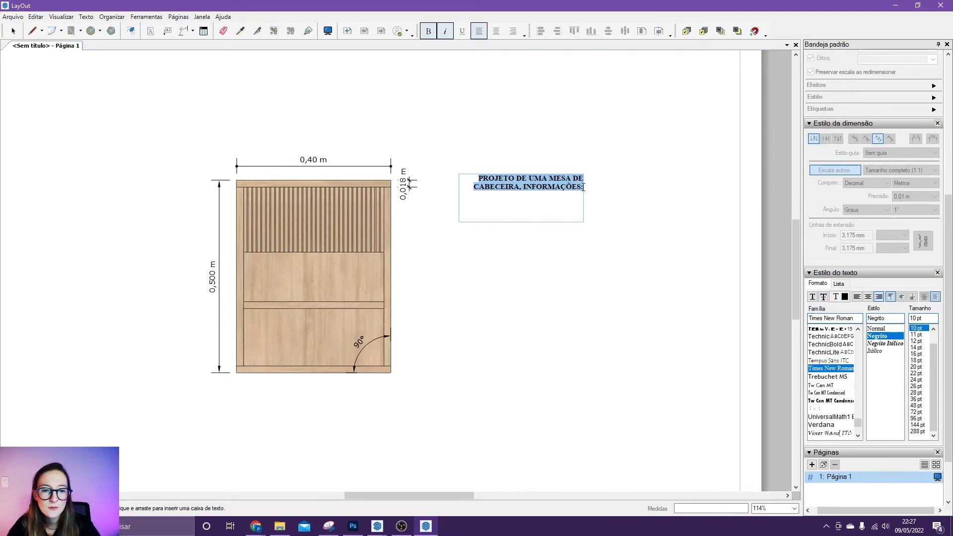
click(857, 296)
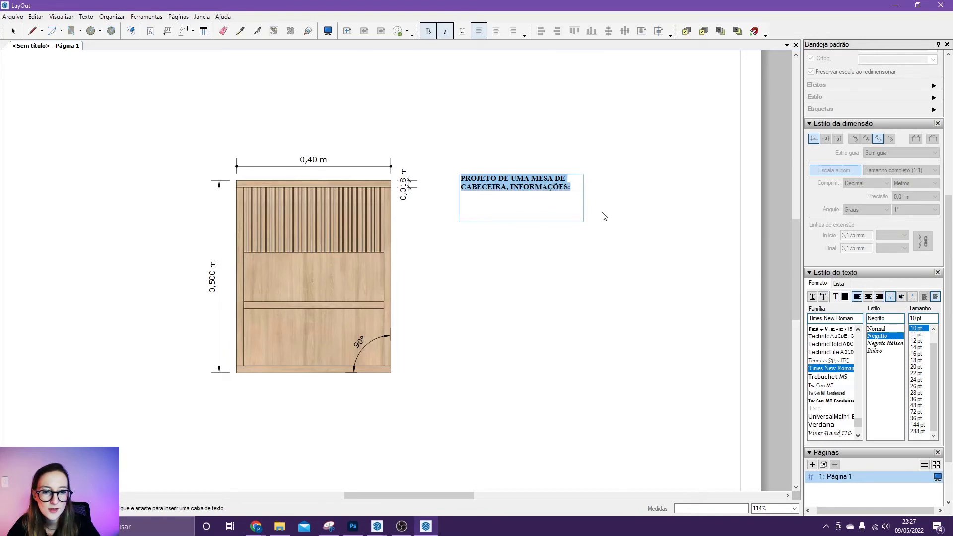
Step: Start a numbered list (0, 1, 2 style) below the note's title with the first item "MDF 18MM - TAMPONAMENTO"
click(573, 187)
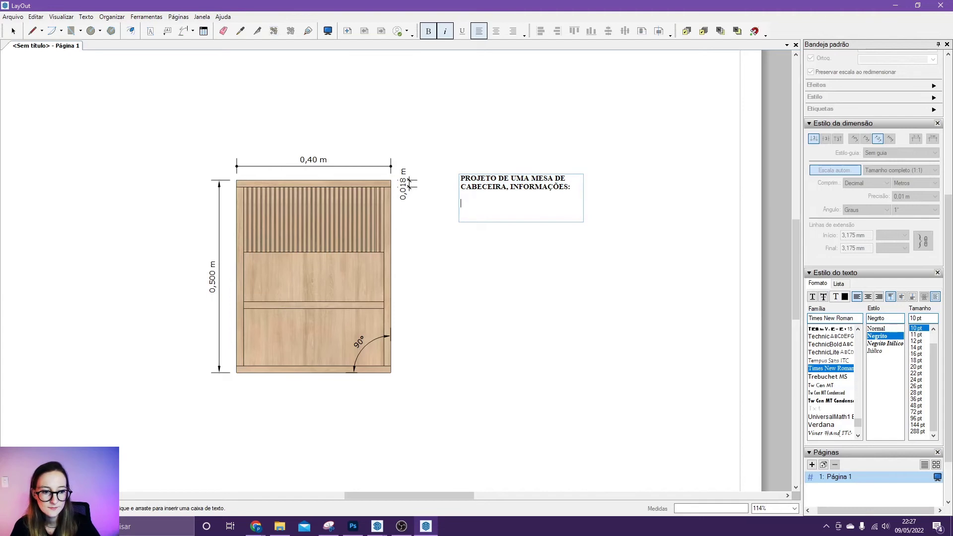
click(838, 283)
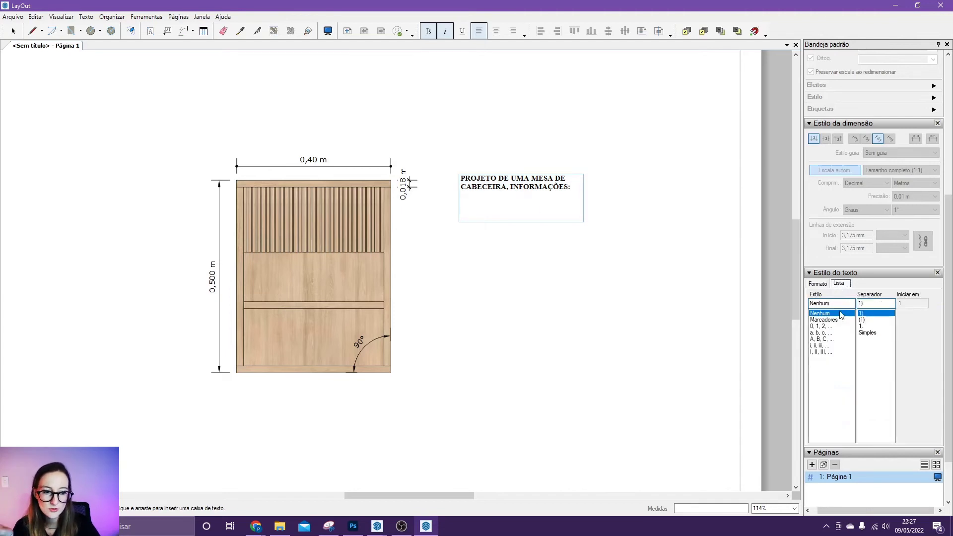
click(830, 327)
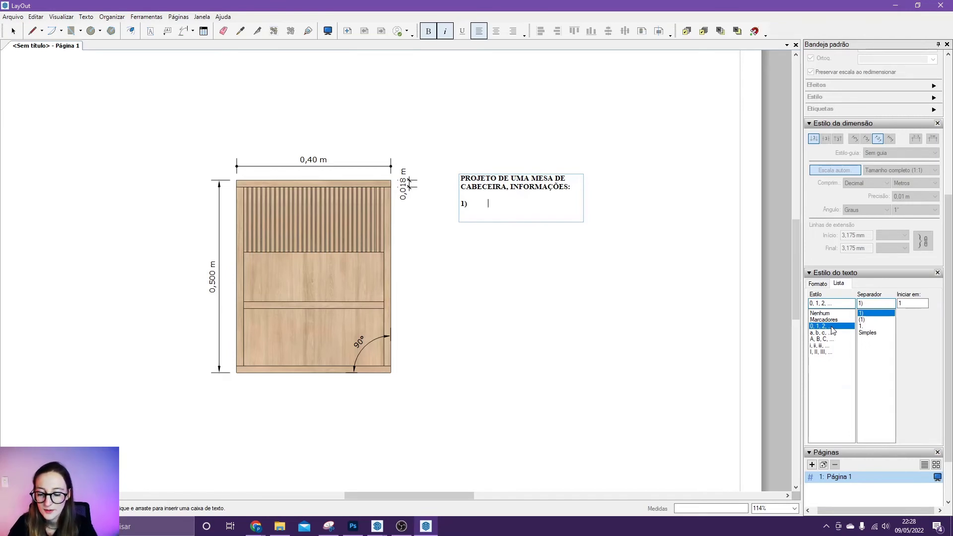
text(MDF 18M)
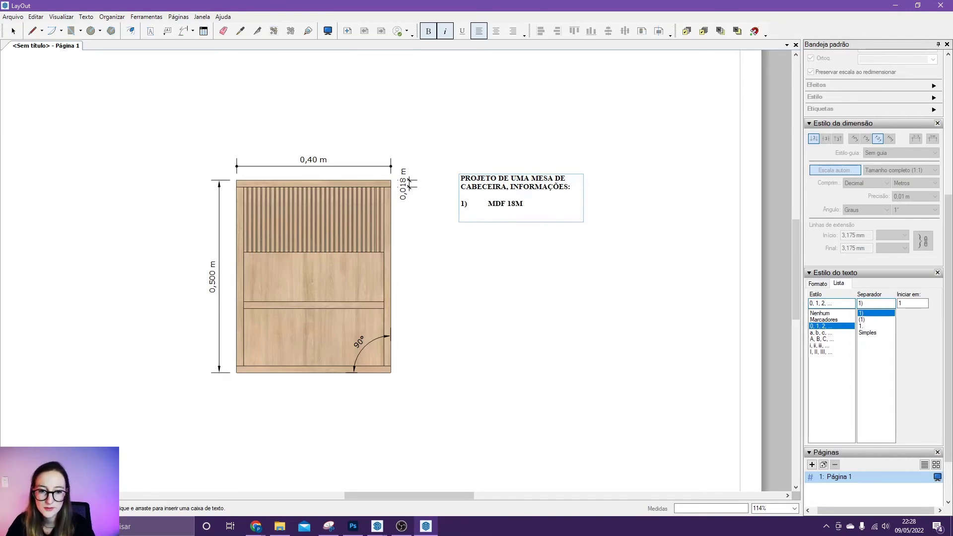
text(M)
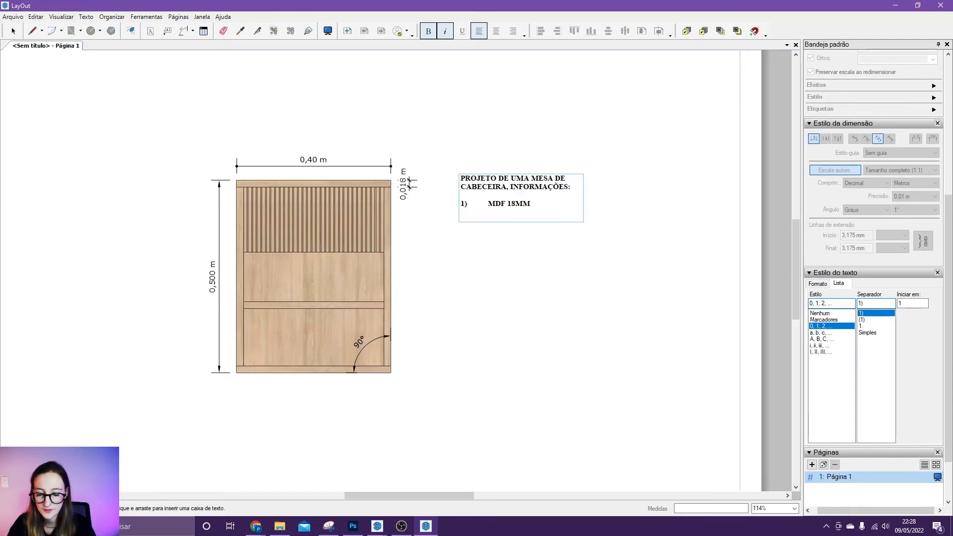
text( - TAMPONA)
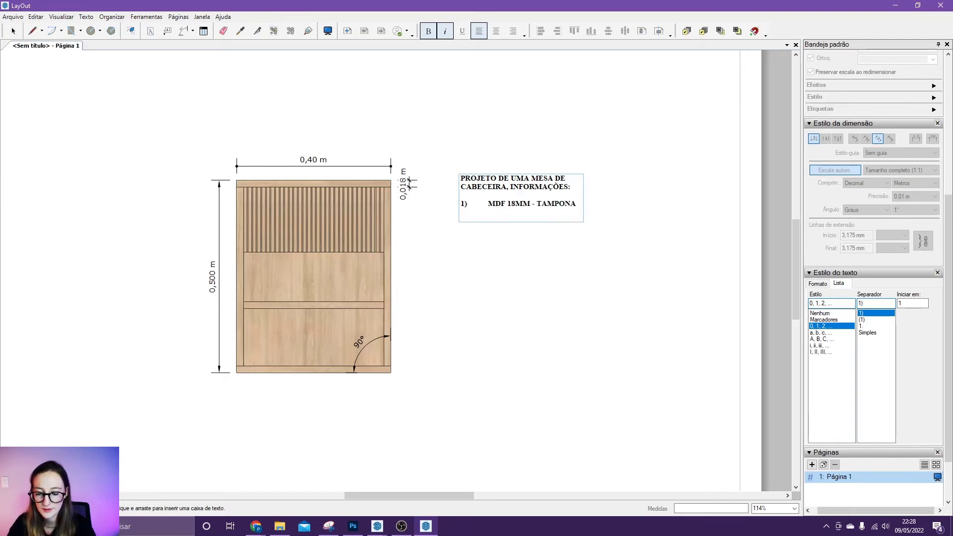
text(MENTP)
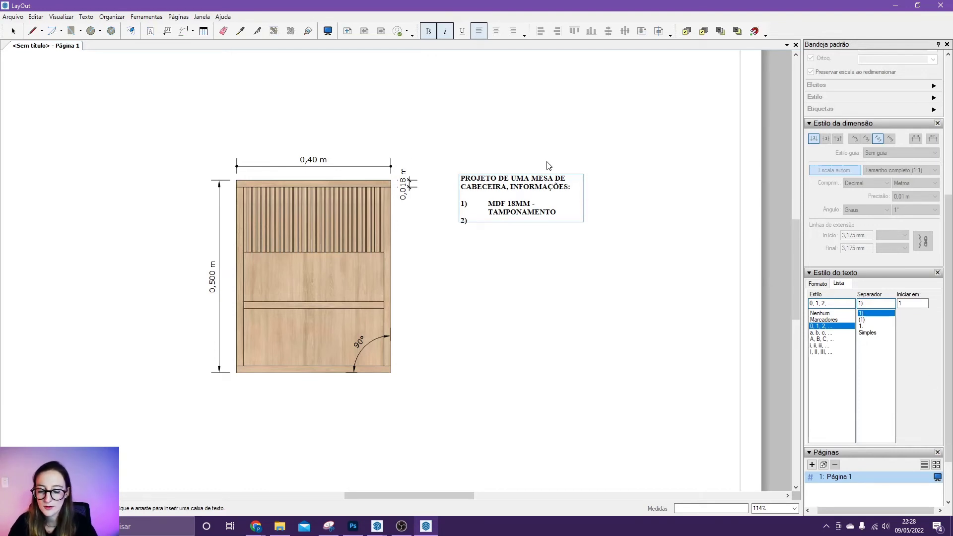
Step: Add the list items "MDF 15MM - ESTRUTURA" and "RIPADO MDF DE 18MM" and finish editing the note
text(MDF 15M)
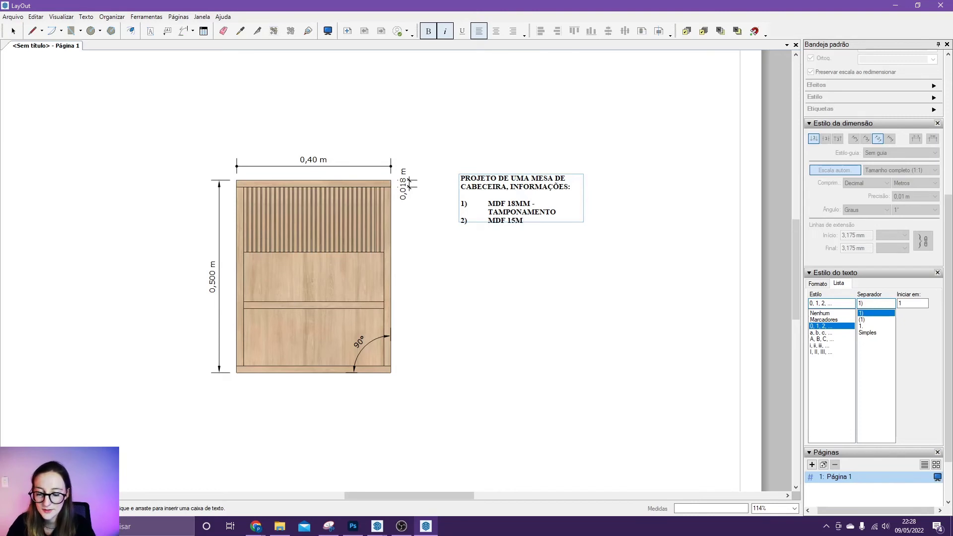
text(M - ESTRUTURA)
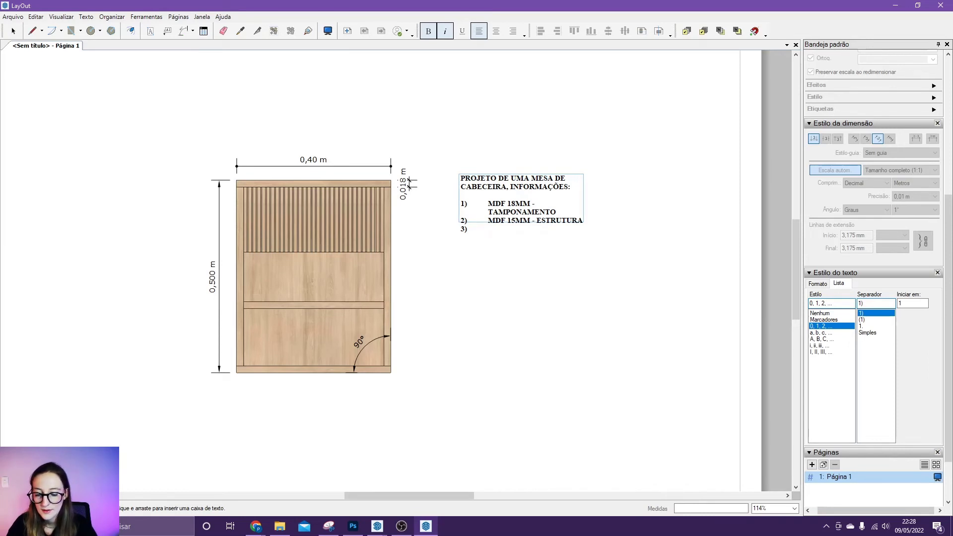
text(DO MDF DE)
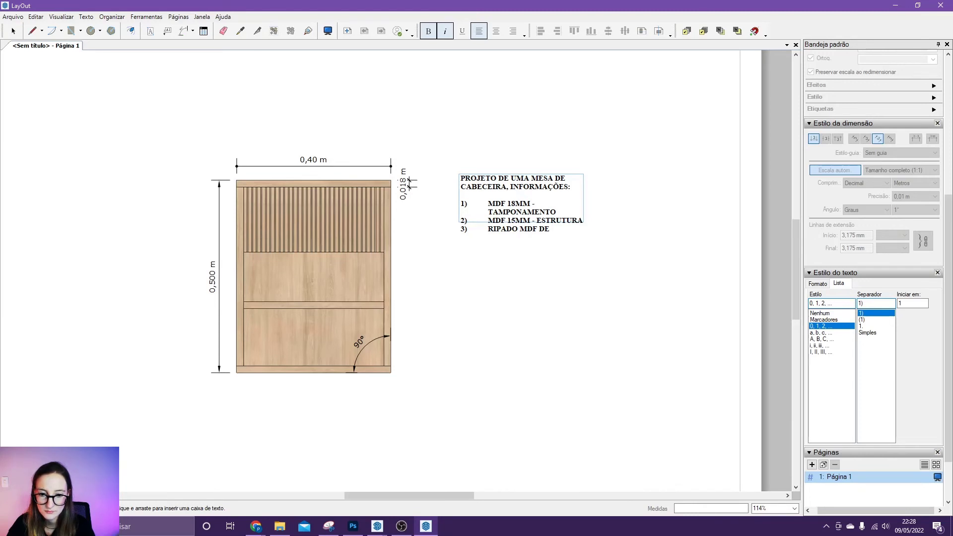
text(MM)
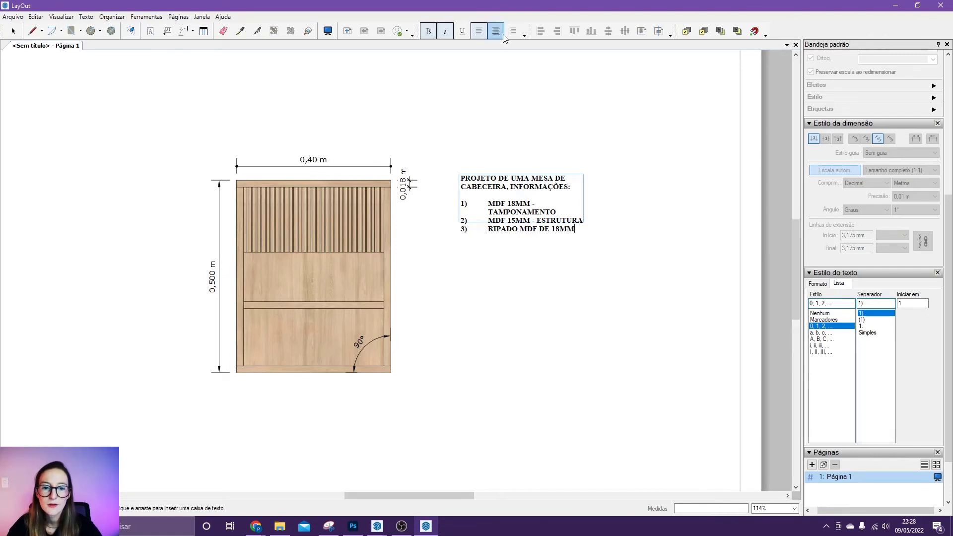
click(621, 282)
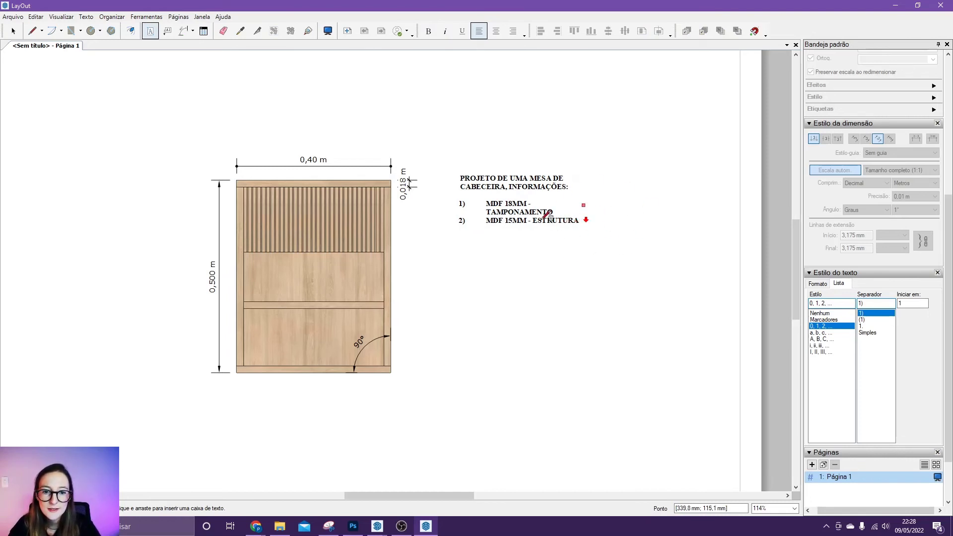
Step: Extend the note's text box downward so that all three list items fit inside it
key(space)
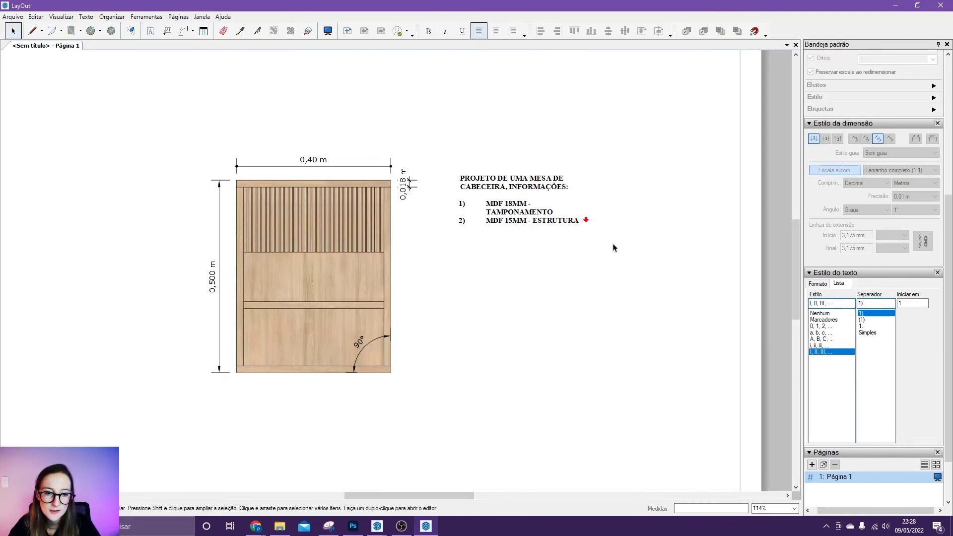
click(511, 206)
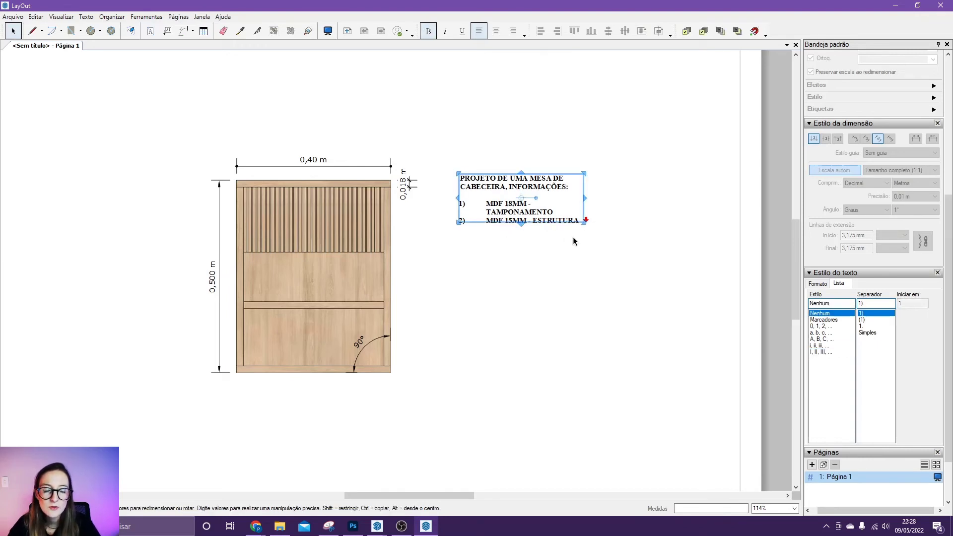
drag(520, 227, 522, 263)
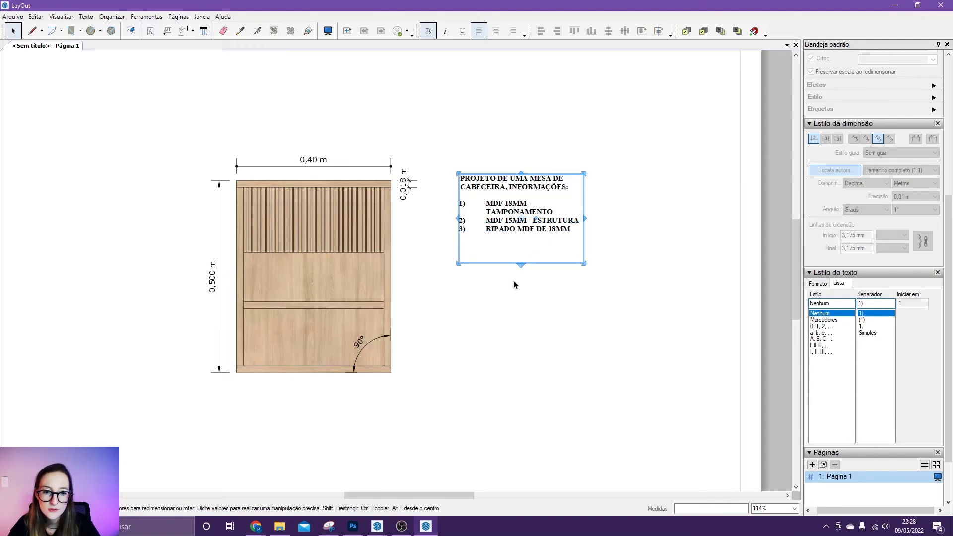
click(610, 282)
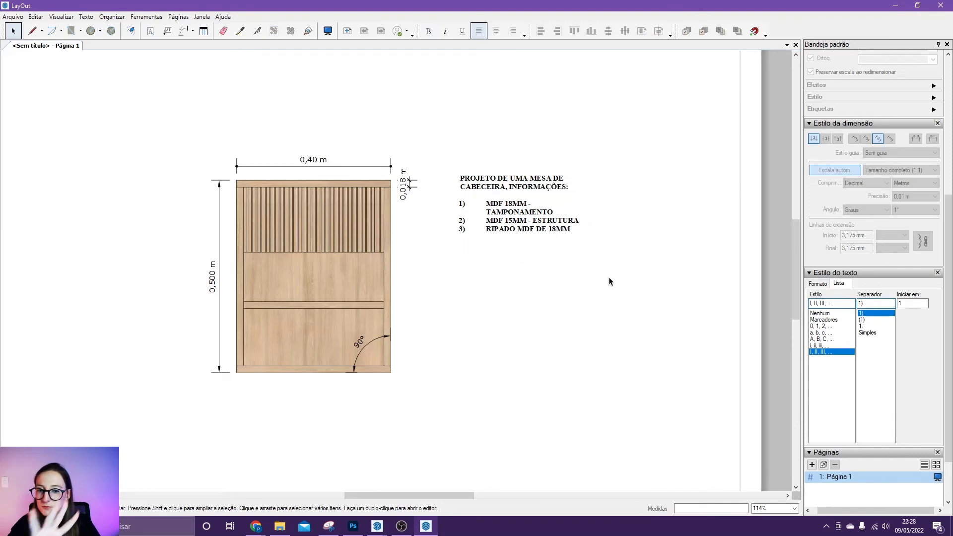
Step: Set the three numbered list items to the Normal font style, keeping the title bold
click(543, 229)
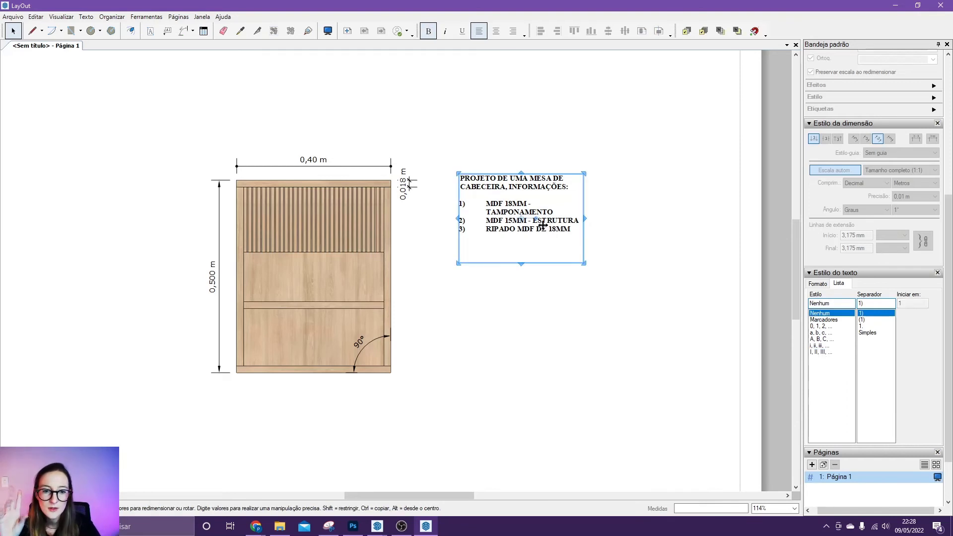
double_click(561, 229)
drag(575, 229, 460, 205)
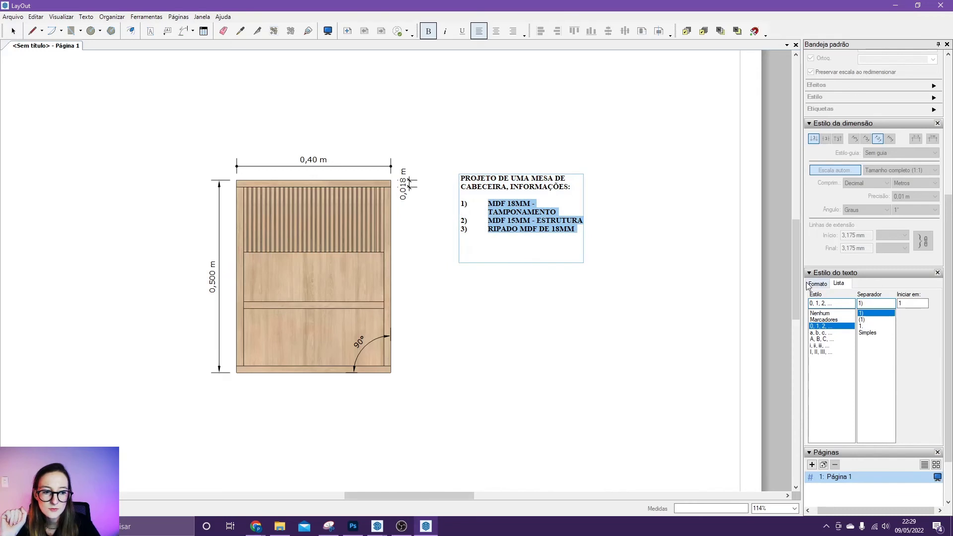
click(818, 284)
click(879, 329)
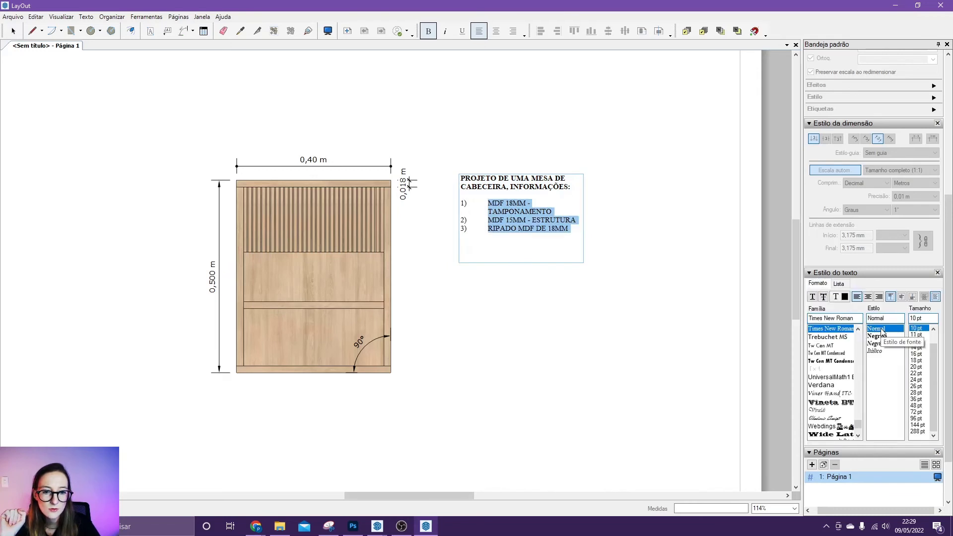
click(595, 335)
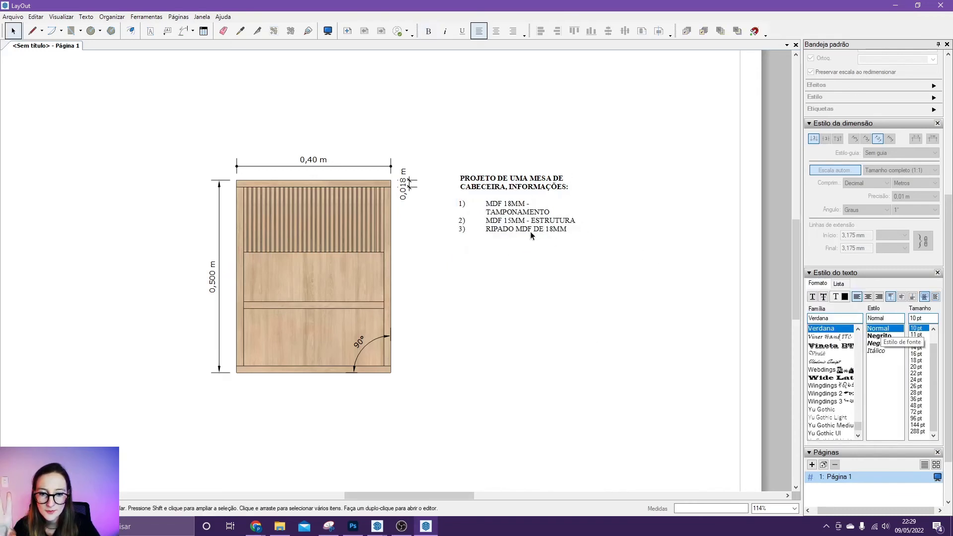
Step: Widen the note's text box so that the first list item, "MDF 18MM - TAMPONAMENTO", fits on a single line
click(519, 227)
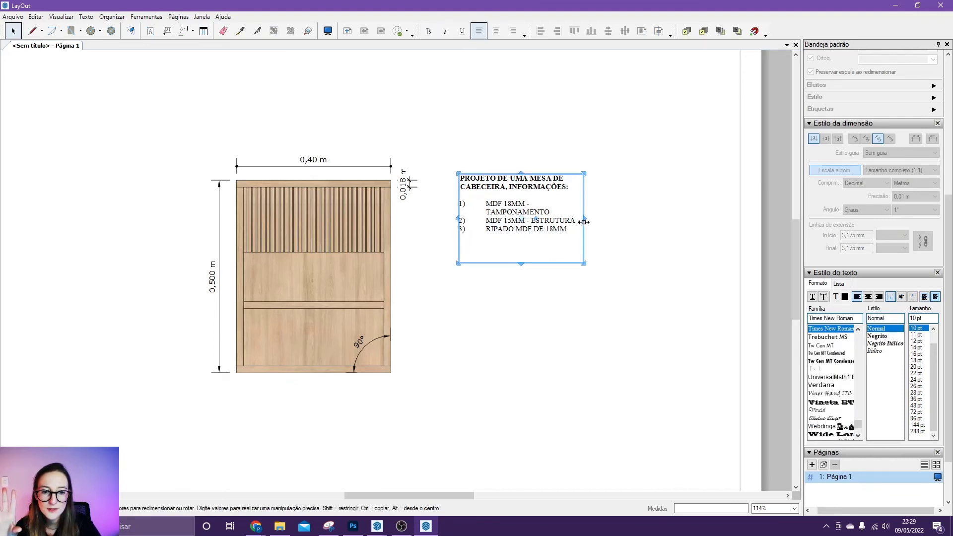
drag(585, 219, 619, 222)
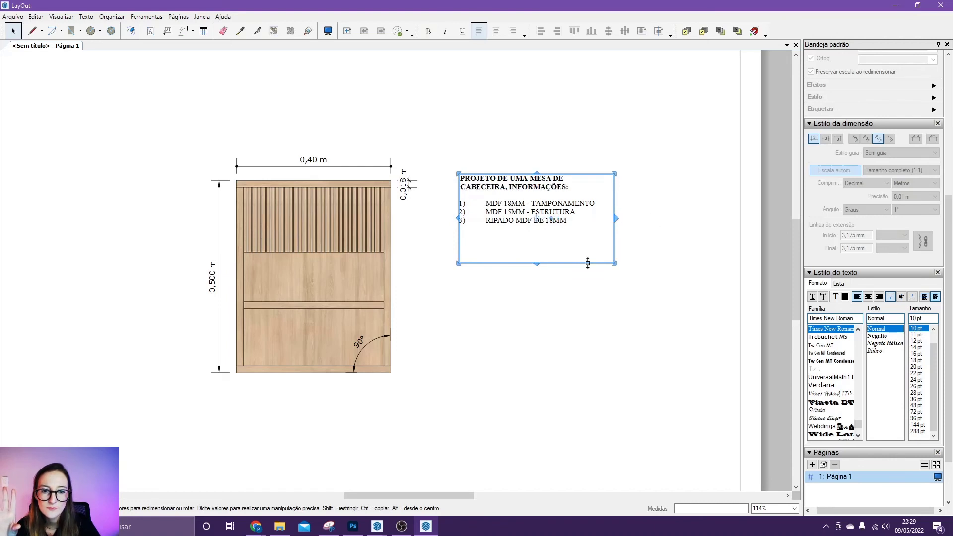
click(547, 305)
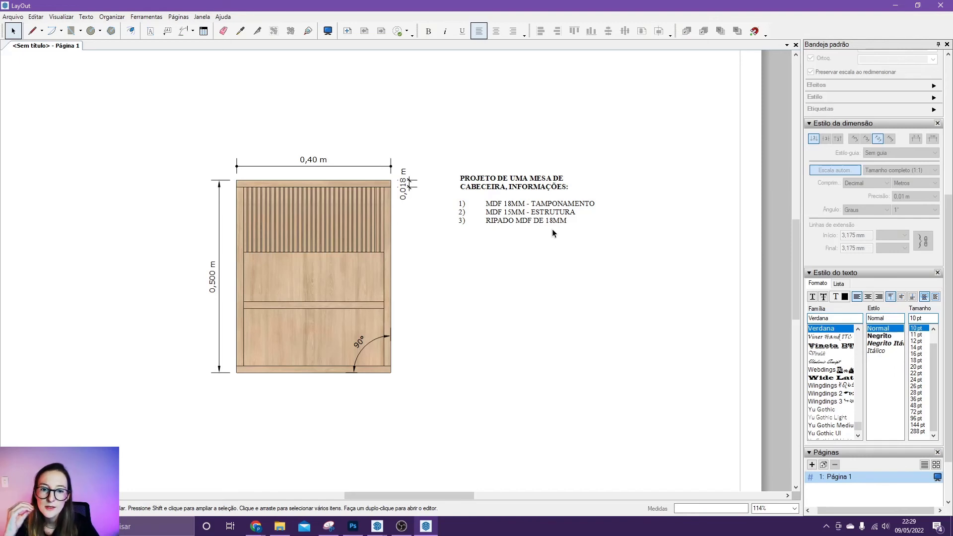
Step: Add a label with a horizontal leader from the middle shelf's right end to outside the nightstand, reading "PRATILEIRA MDF 18MM"
click(168, 33)
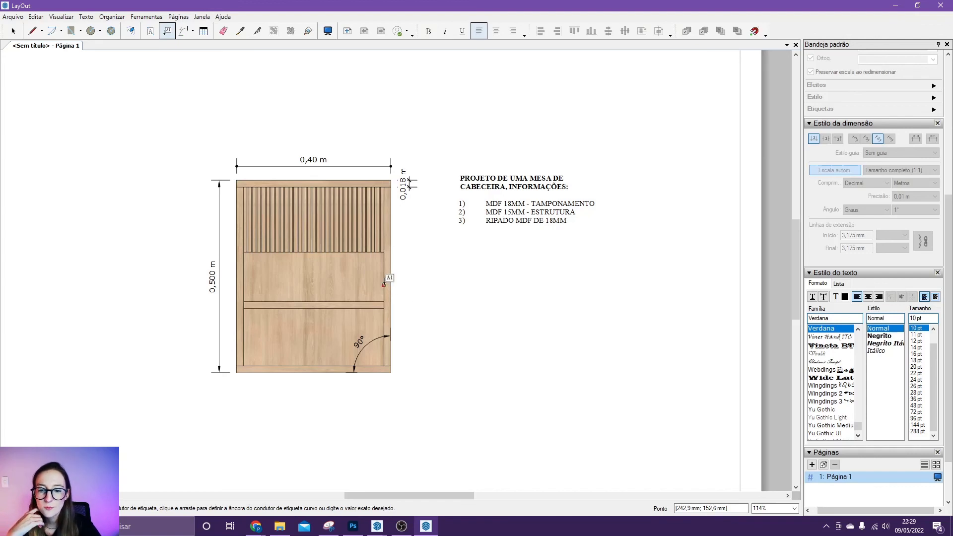
scroll(371, 307, up, 5)
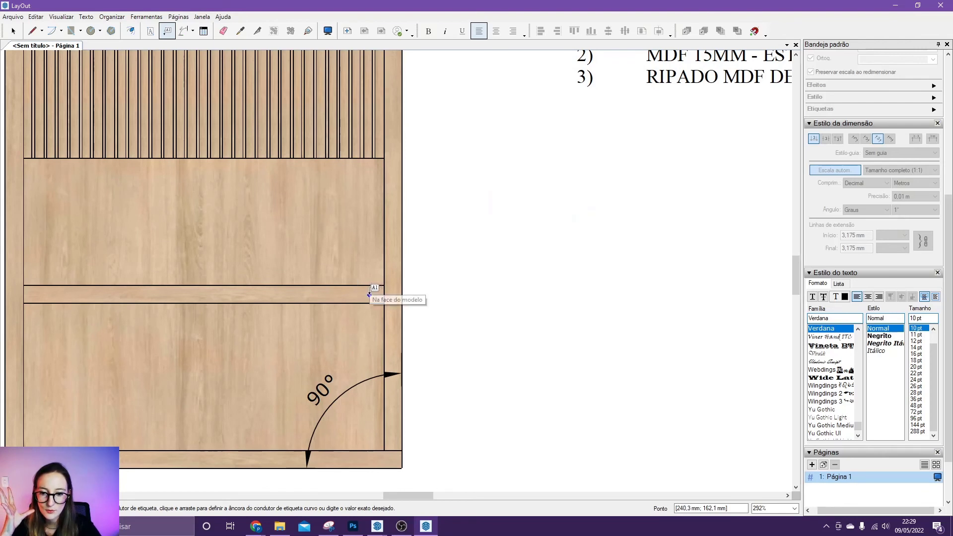
click(370, 296)
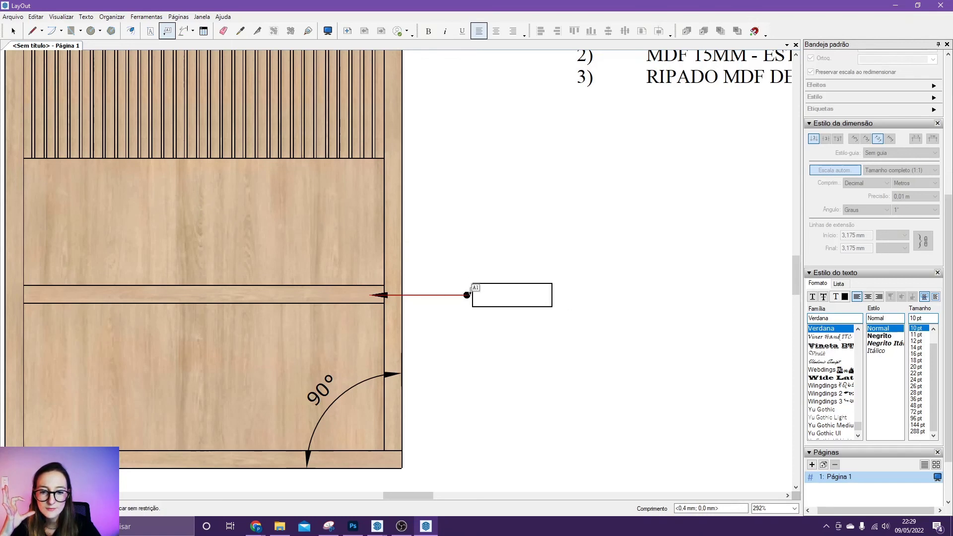
click(468, 294)
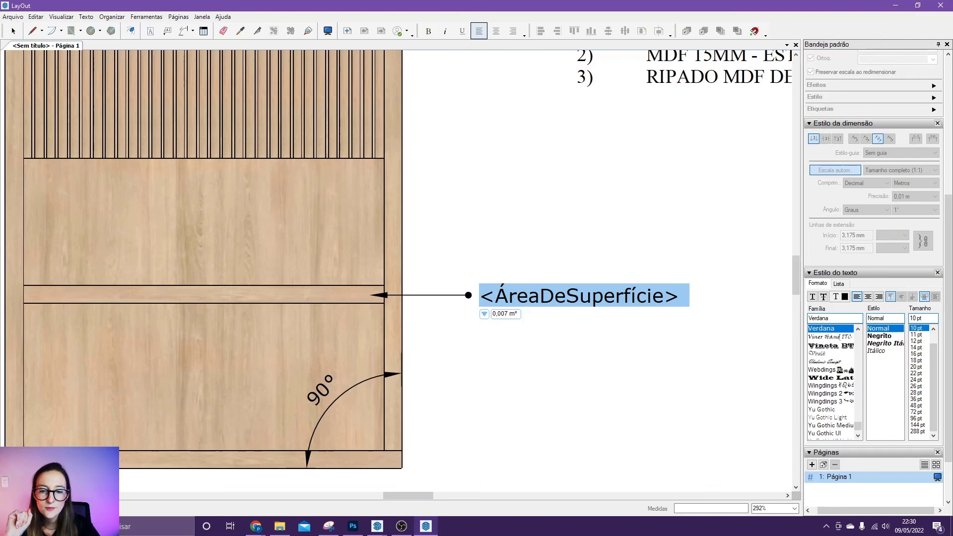
text(PR)
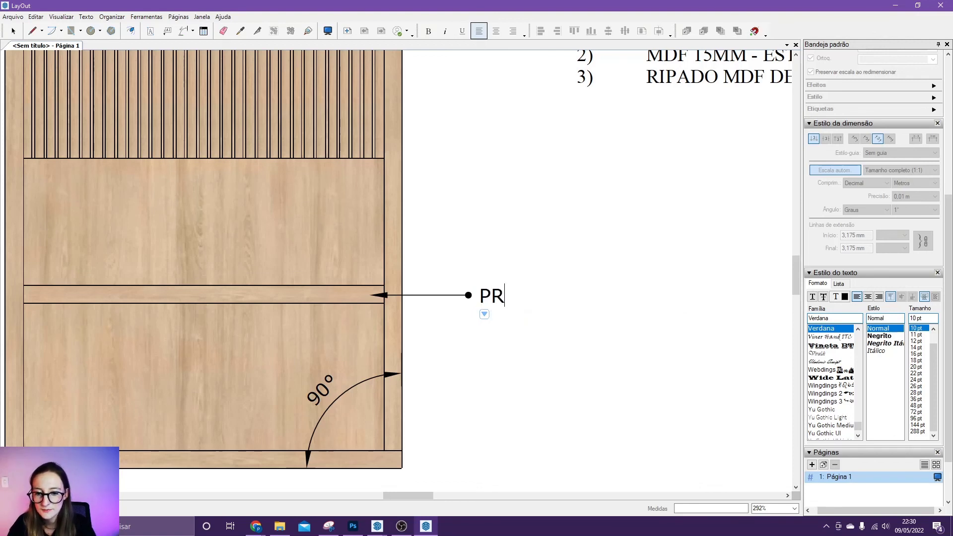
text(ATILEIRA )
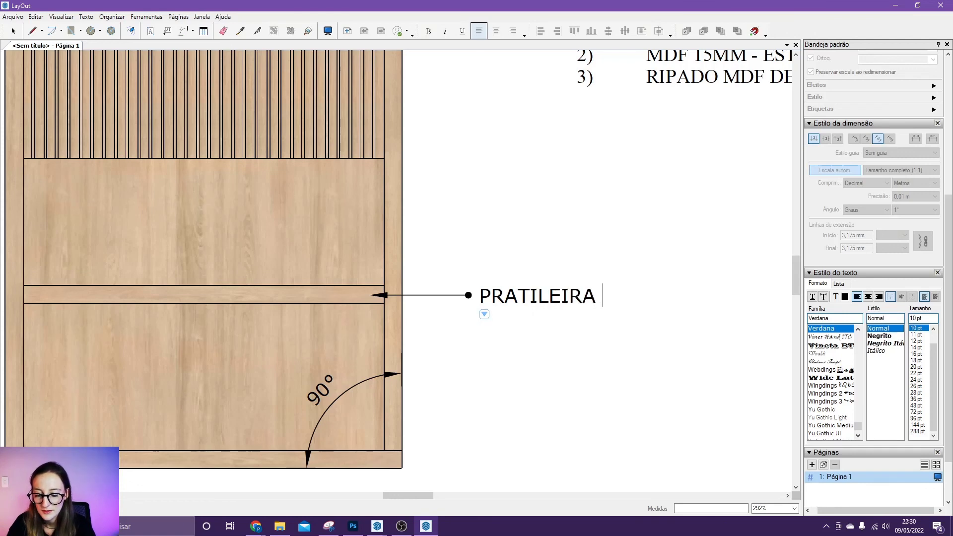
text(MDF )
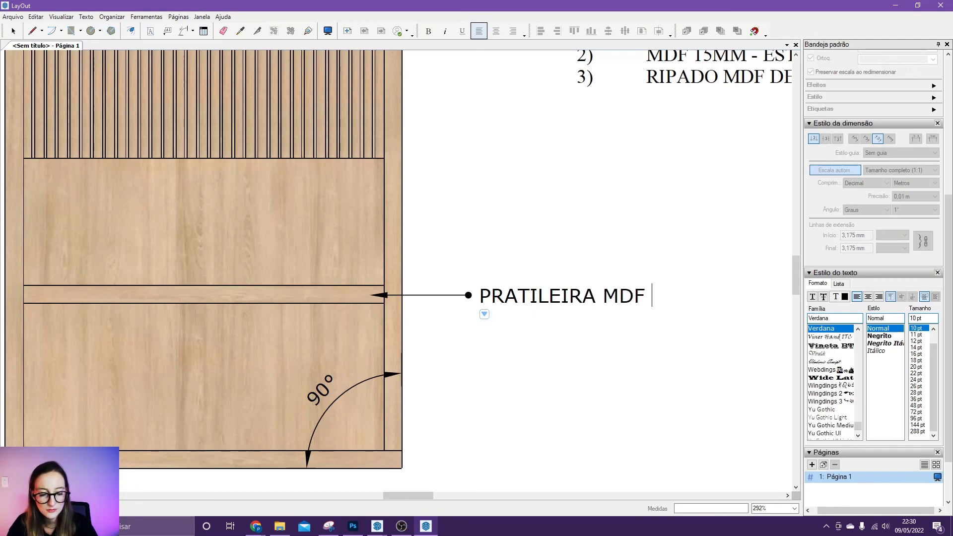
text(18MM)
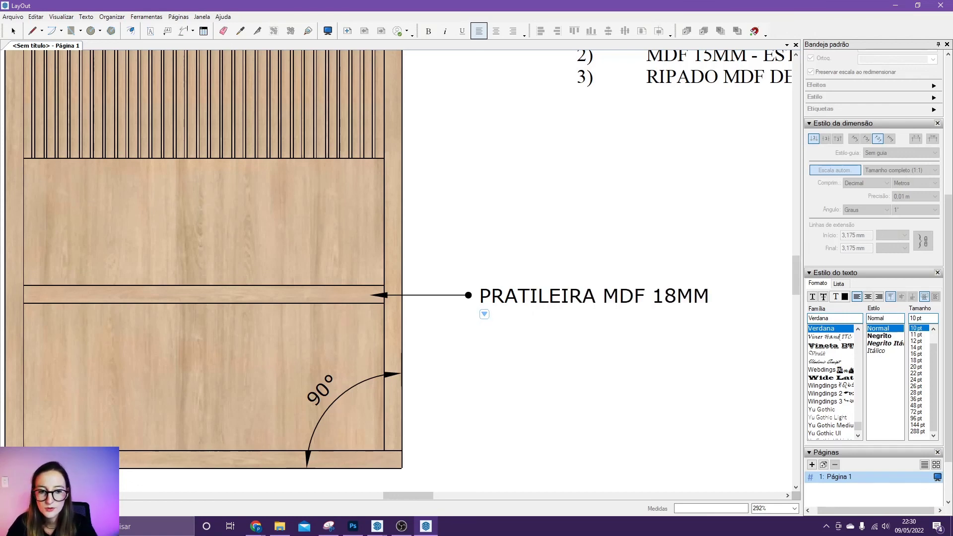
key(Escape)
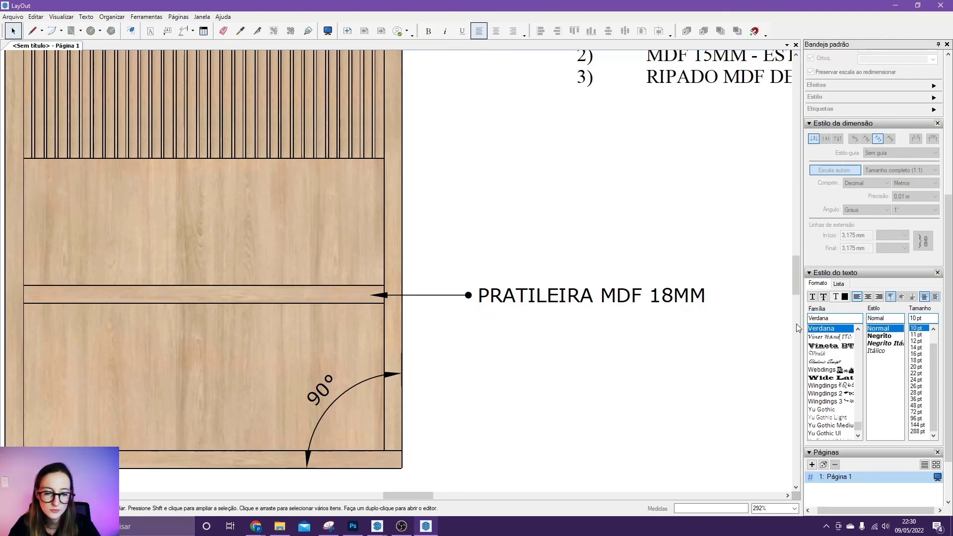
Step: Change the shelf label's leader to start with a filled dot on the shelf and end with no arrowhead at the text
click(452, 294)
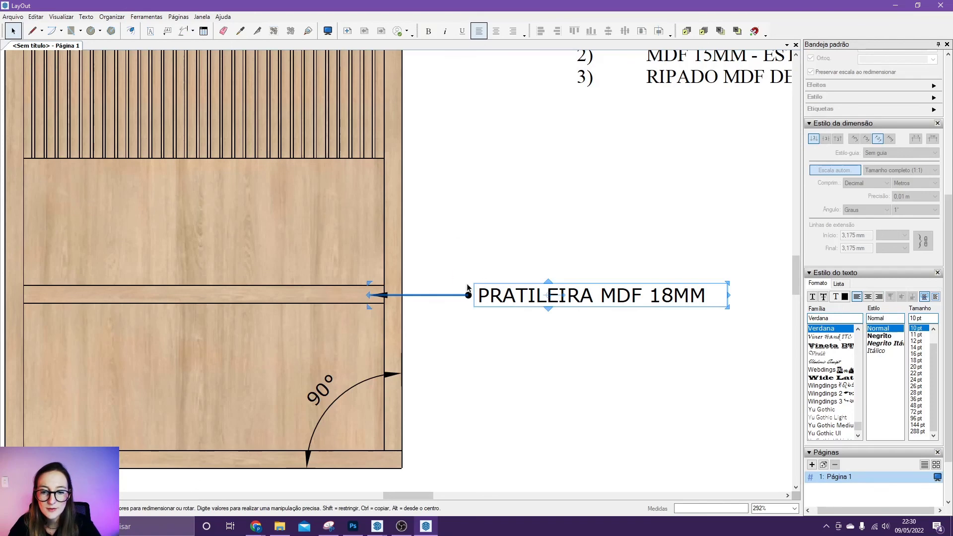
scroll(870, 191, up, 5)
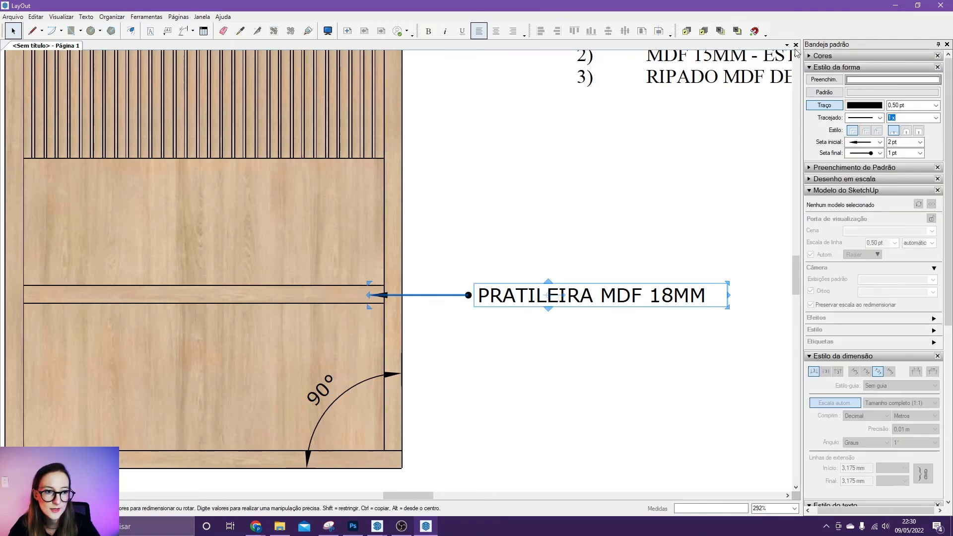
click(879, 143)
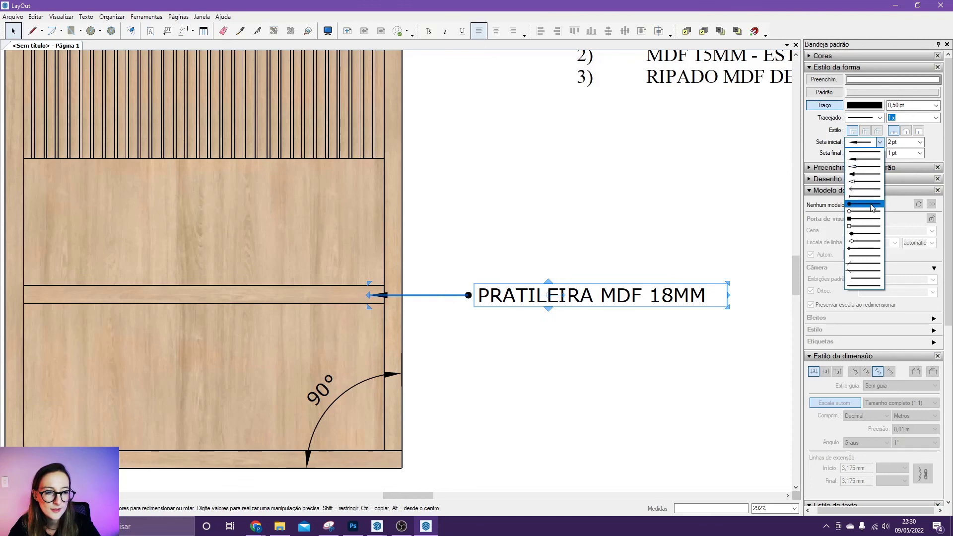
click(866, 203)
click(876, 153)
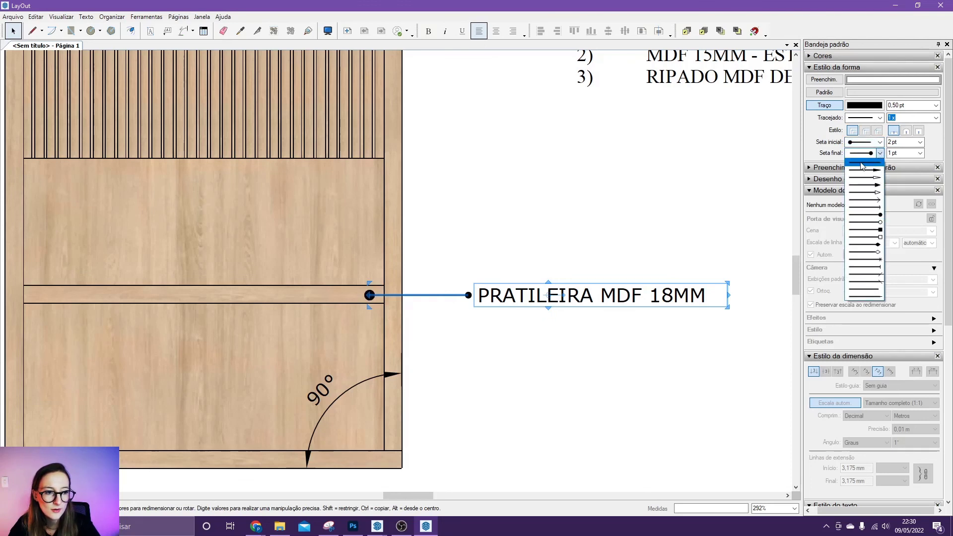
click(864, 166)
click(543, 363)
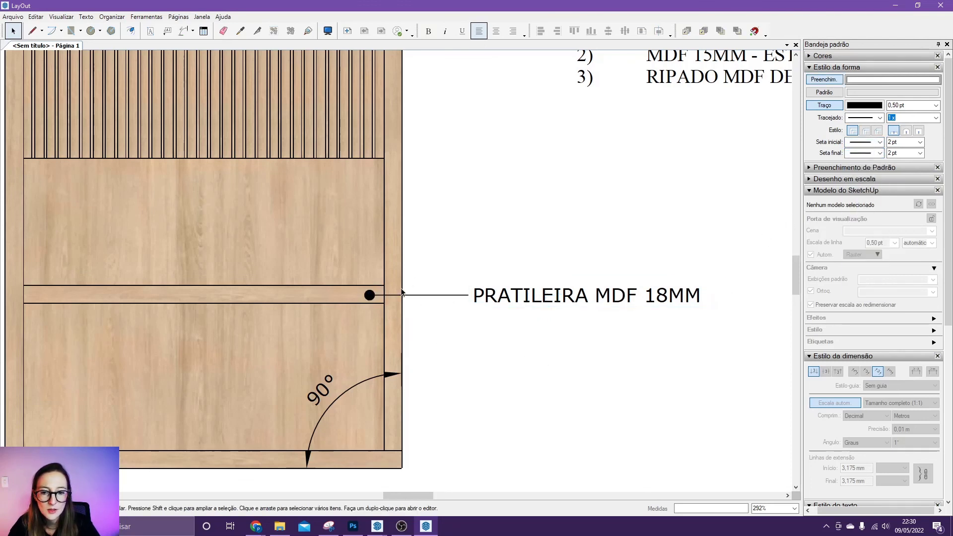
Step: Change the stroke colour of the shelf label's leader to red, leaving the text black
click(421, 296)
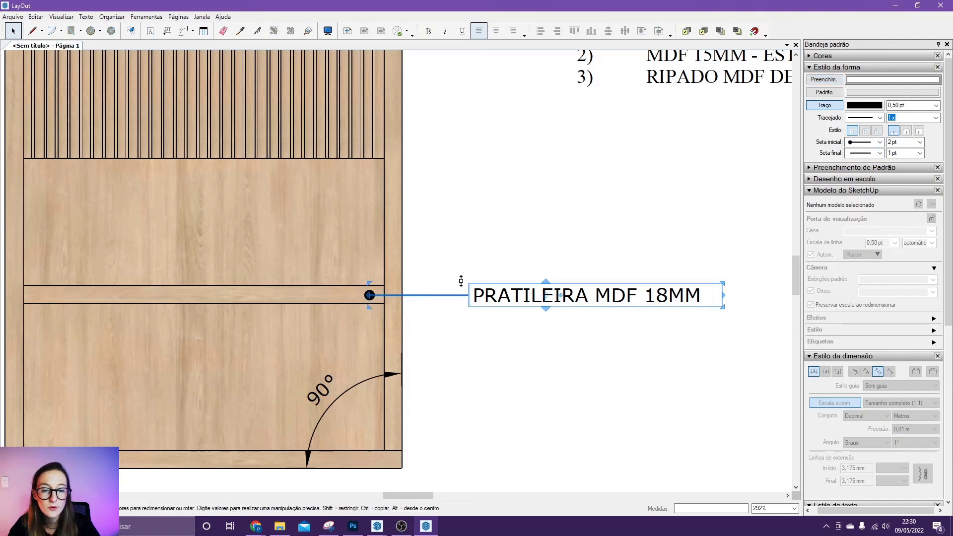
click(842, 107)
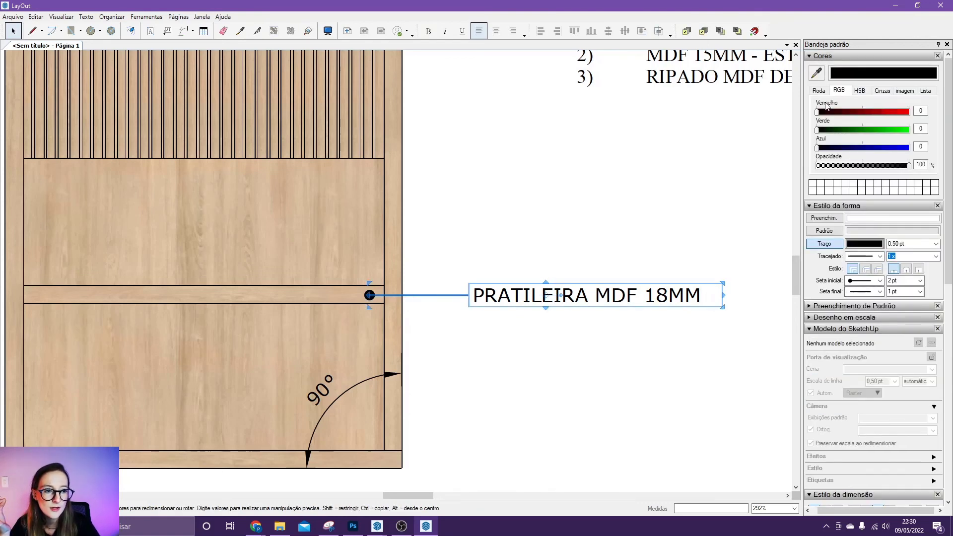
click(906, 112)
click(646, 384)
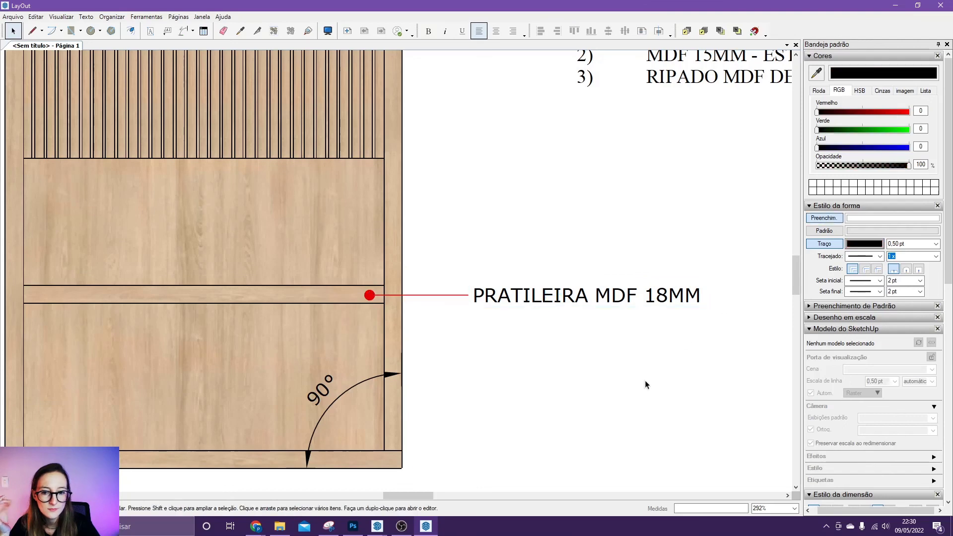
scroll(576, 322, down, 4)
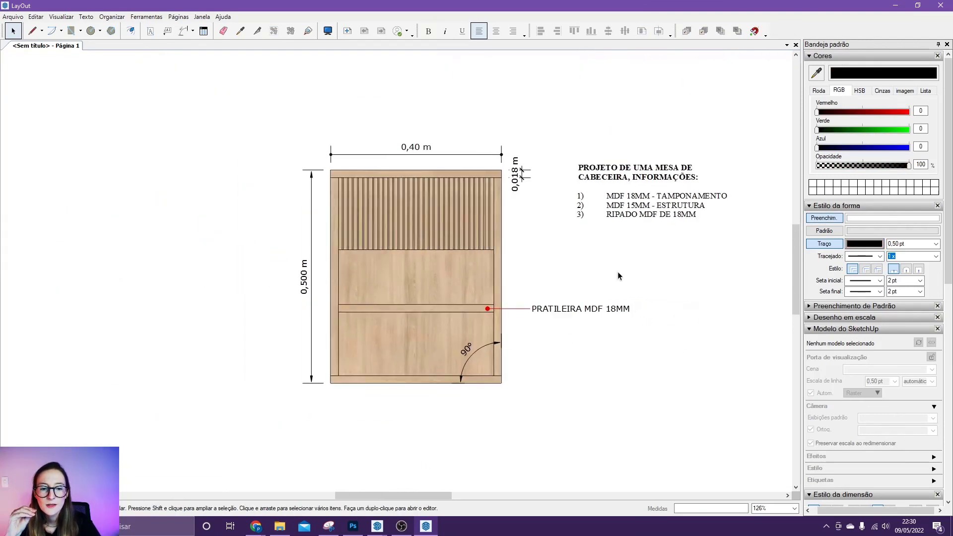
scroll(615, 316, down, 4)
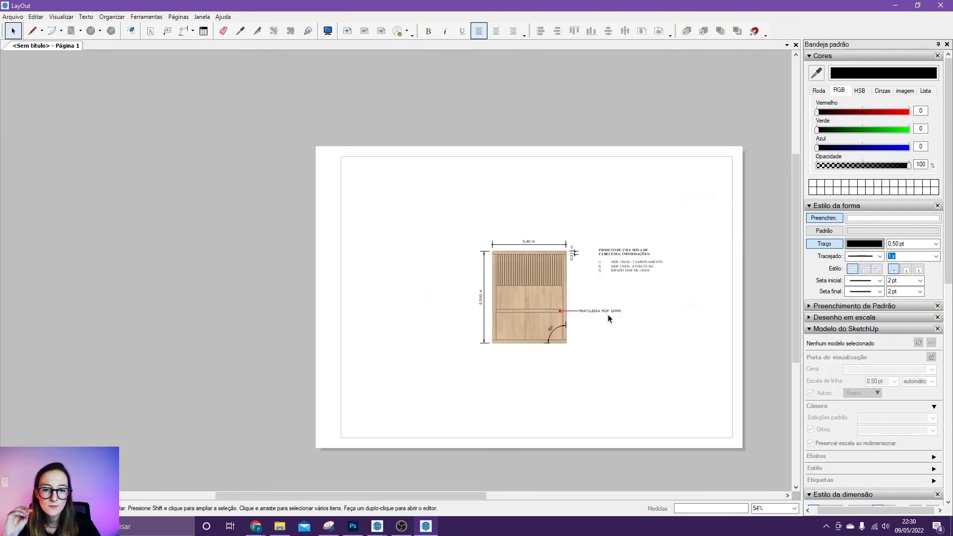
scroll(607, 314, down, 2)
scroll(607, 314, up, 6)
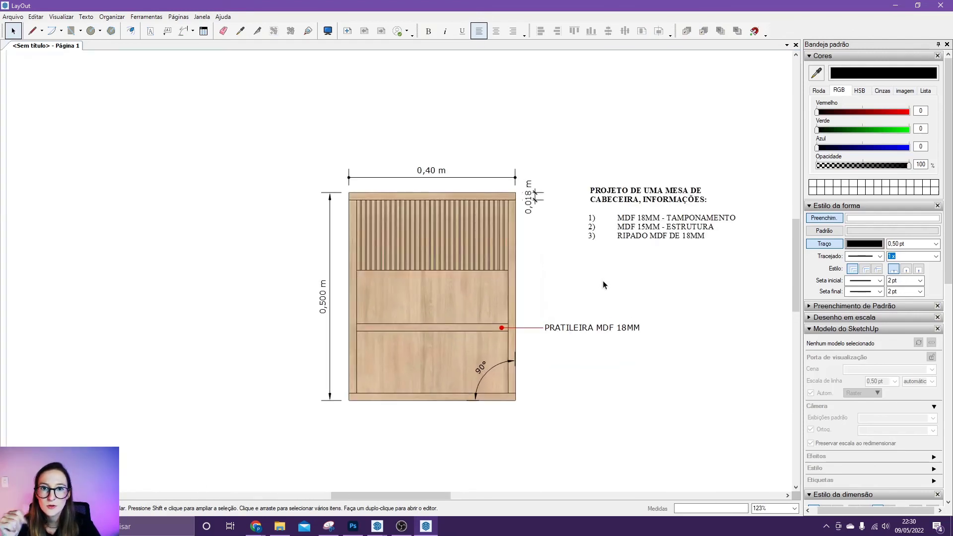